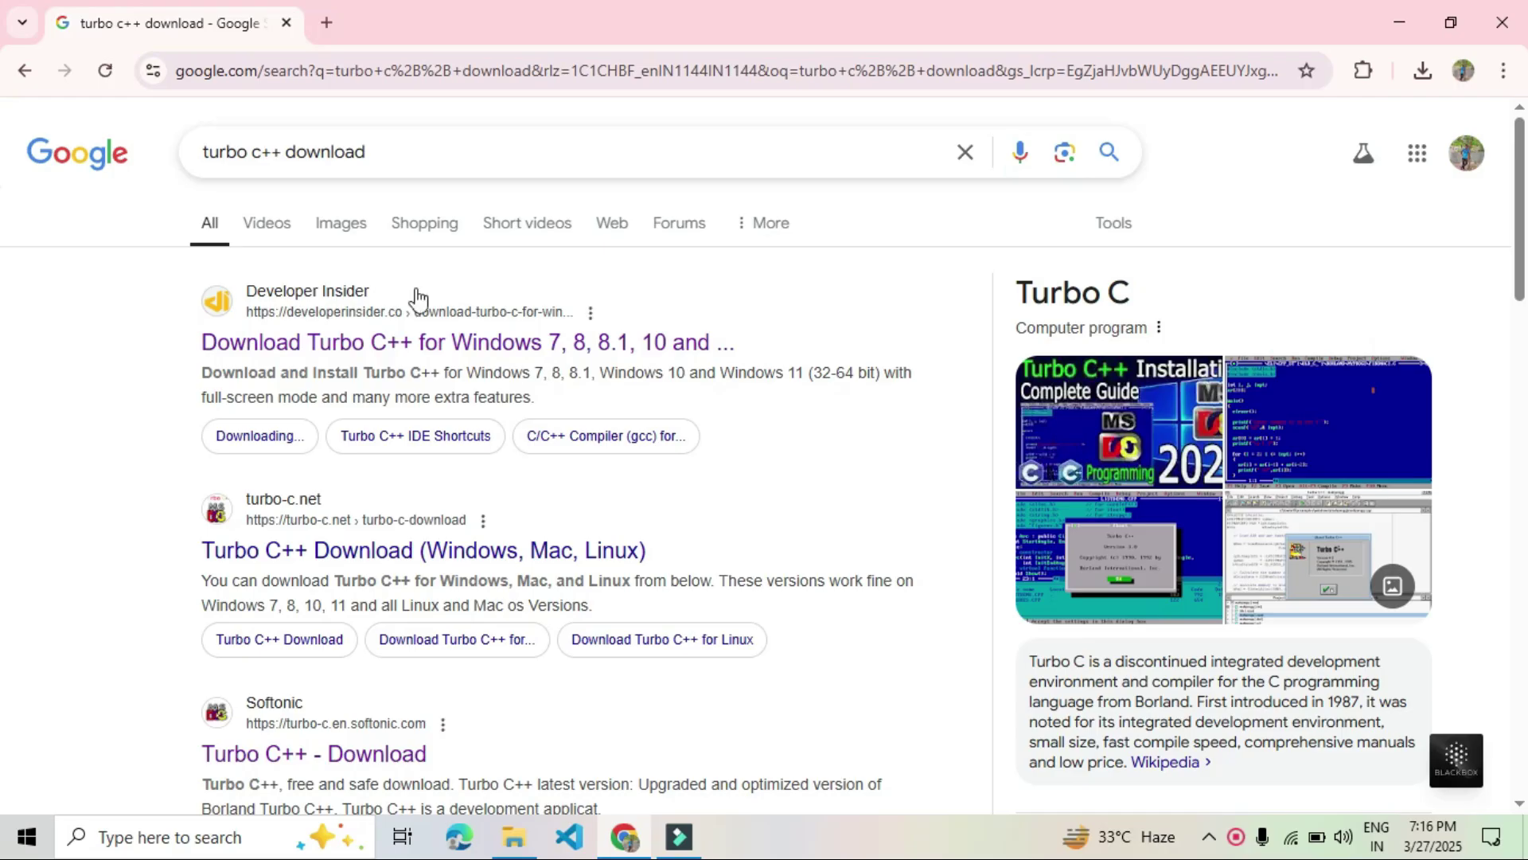
# Step: Open the Developer Insider Turbo C++ download page from the search results and skim its sections
pyautogui.click(384, 350)
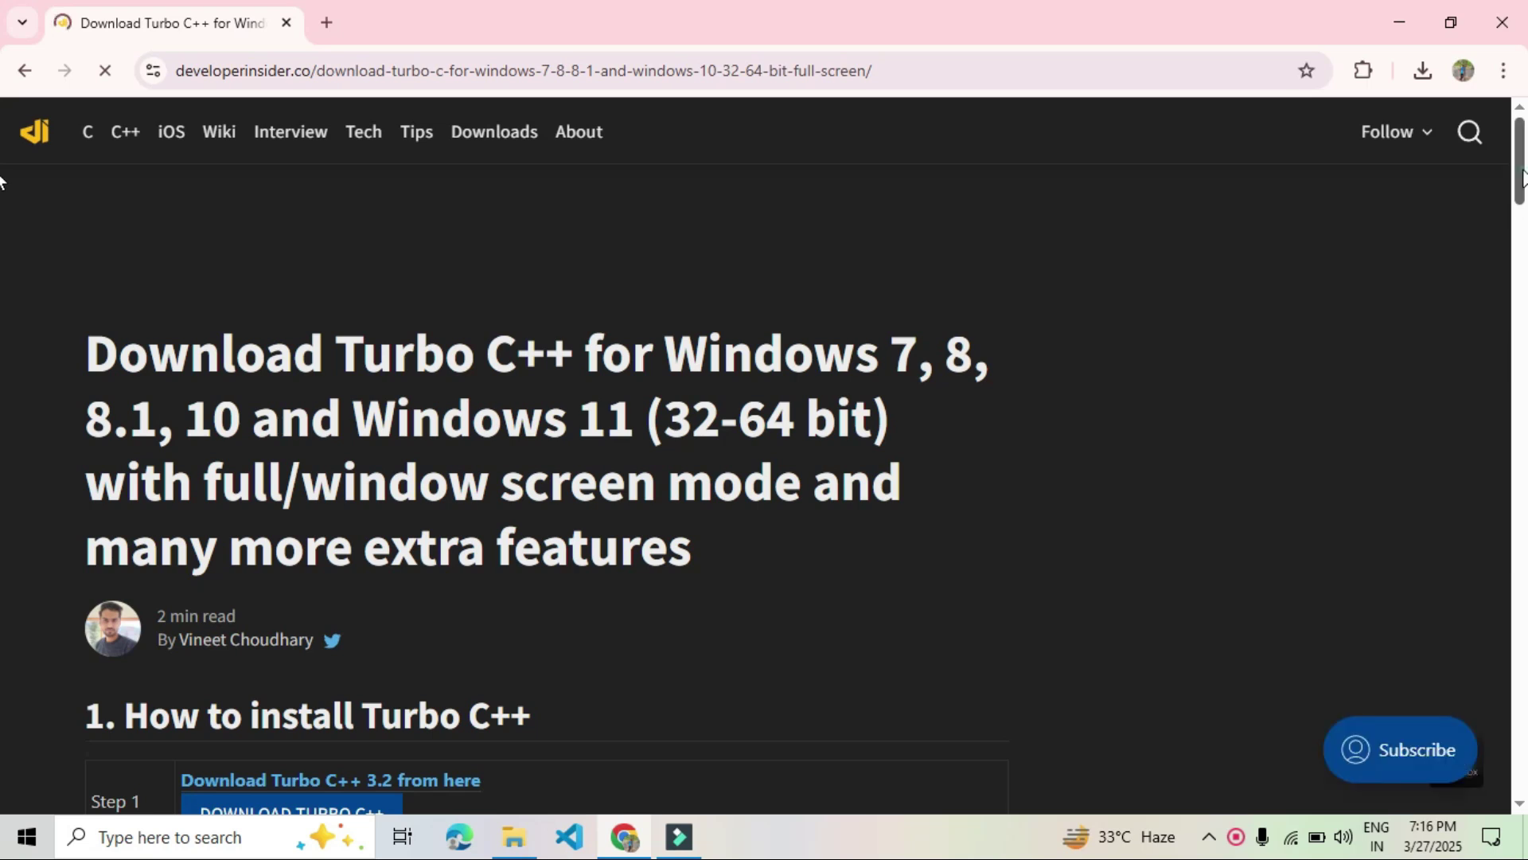
pyautogui.scroll(-1, 1522, 177)
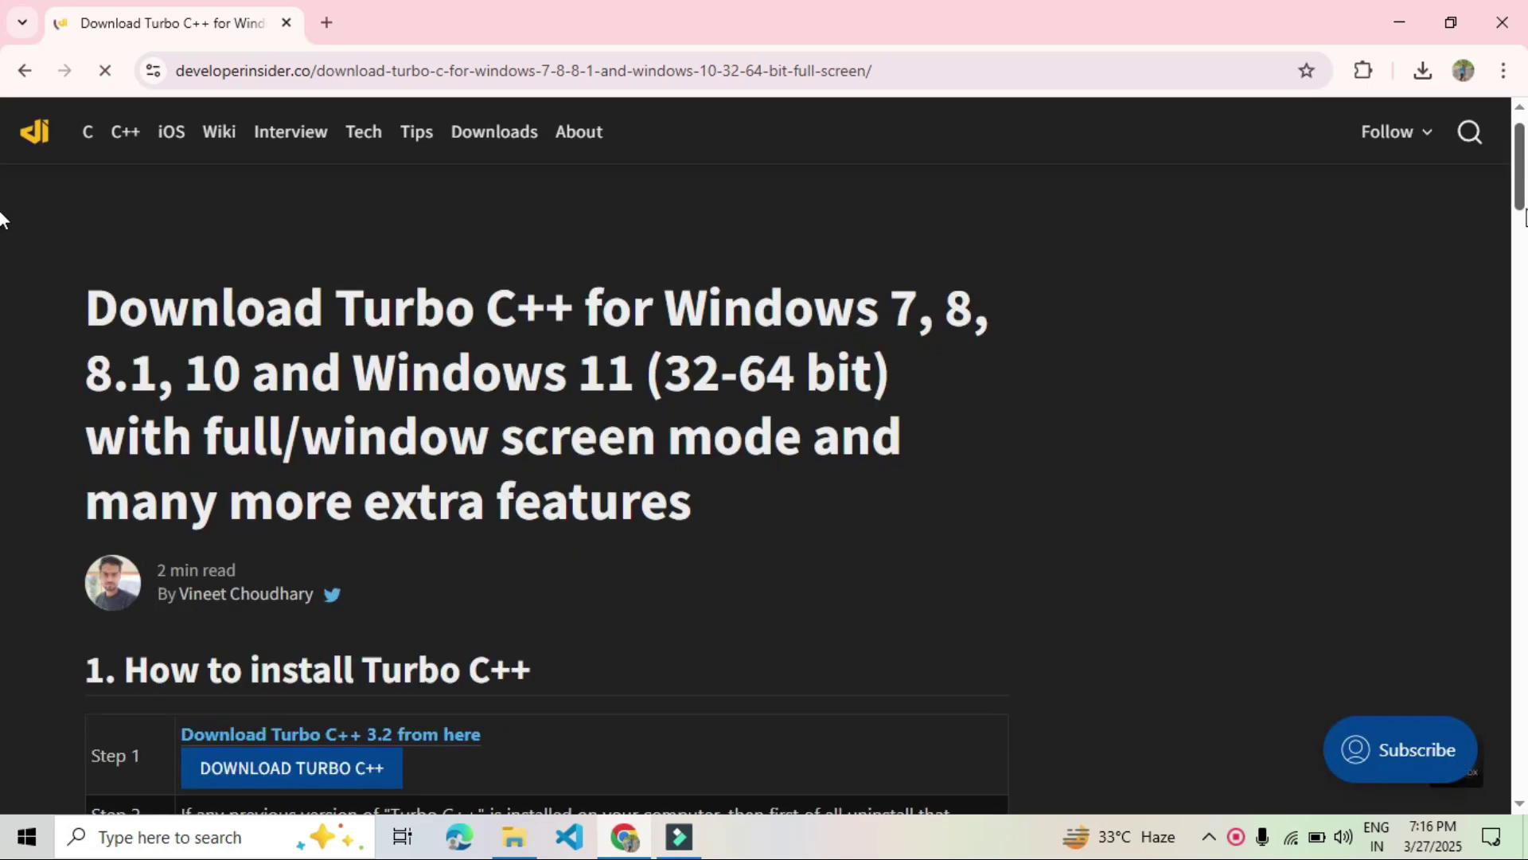
pyautogui.scroll(-4, 1522, 216)
pyautogui.scroll(-2, 1523, 255)
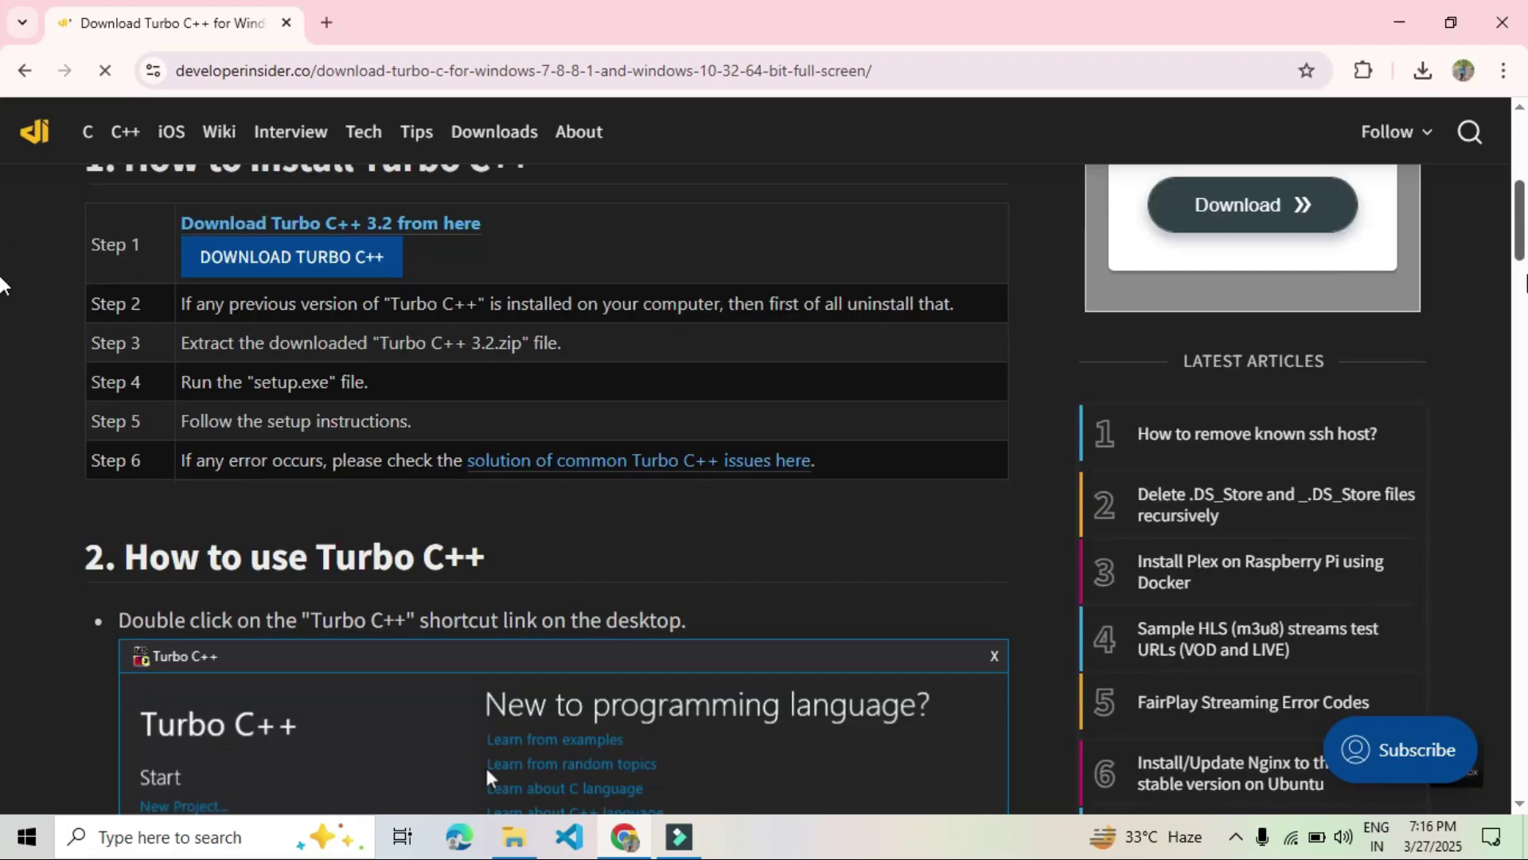
pyautogui.scroll(-3, 1525, 283)
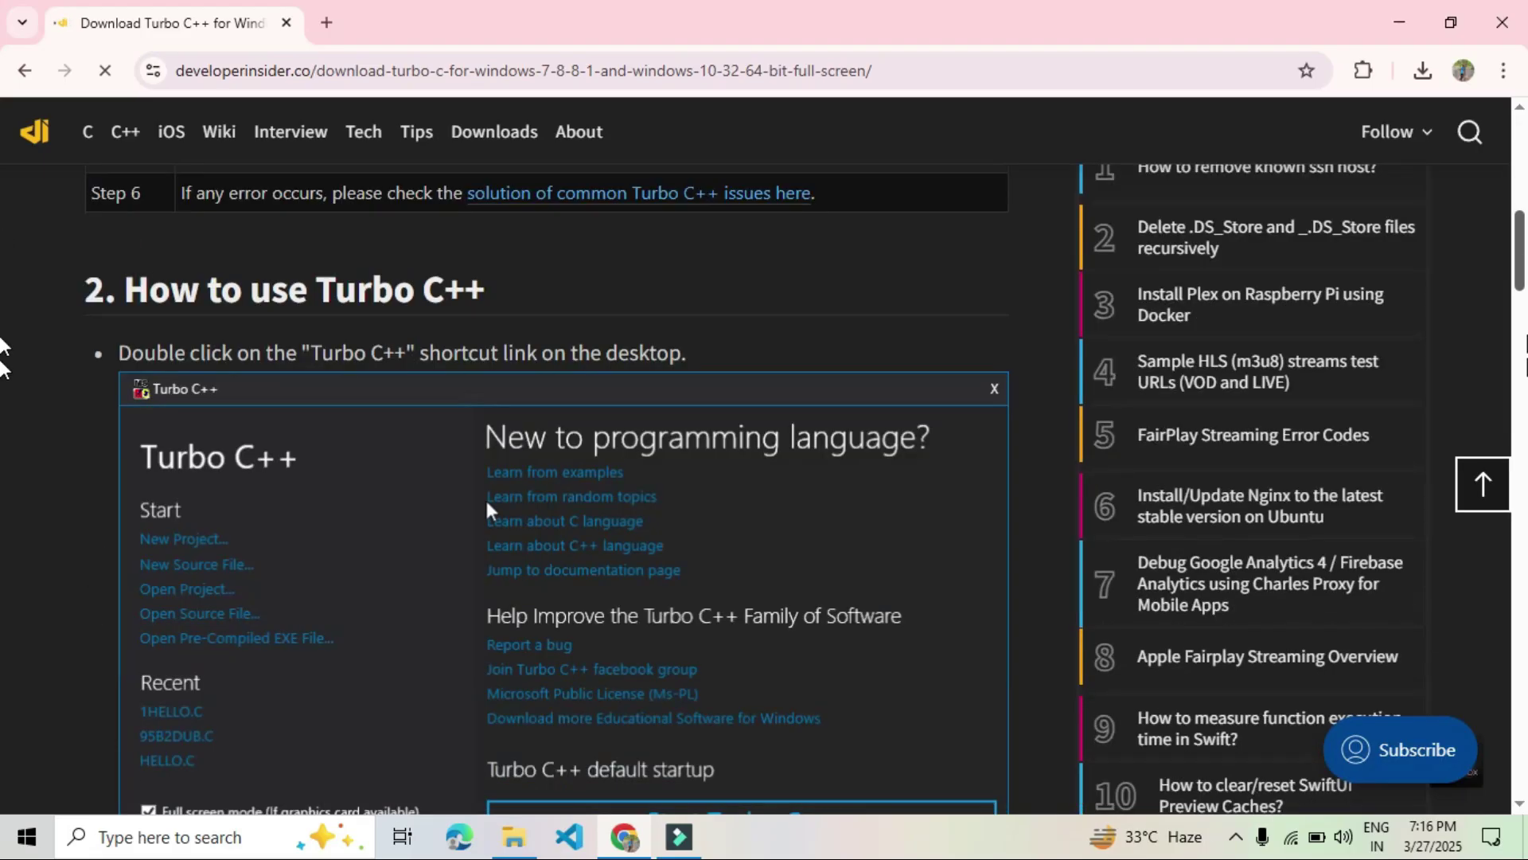
pyautogui.scroll(-12, 2, 374)
pyautogui.scroll(-4, 2, 410)
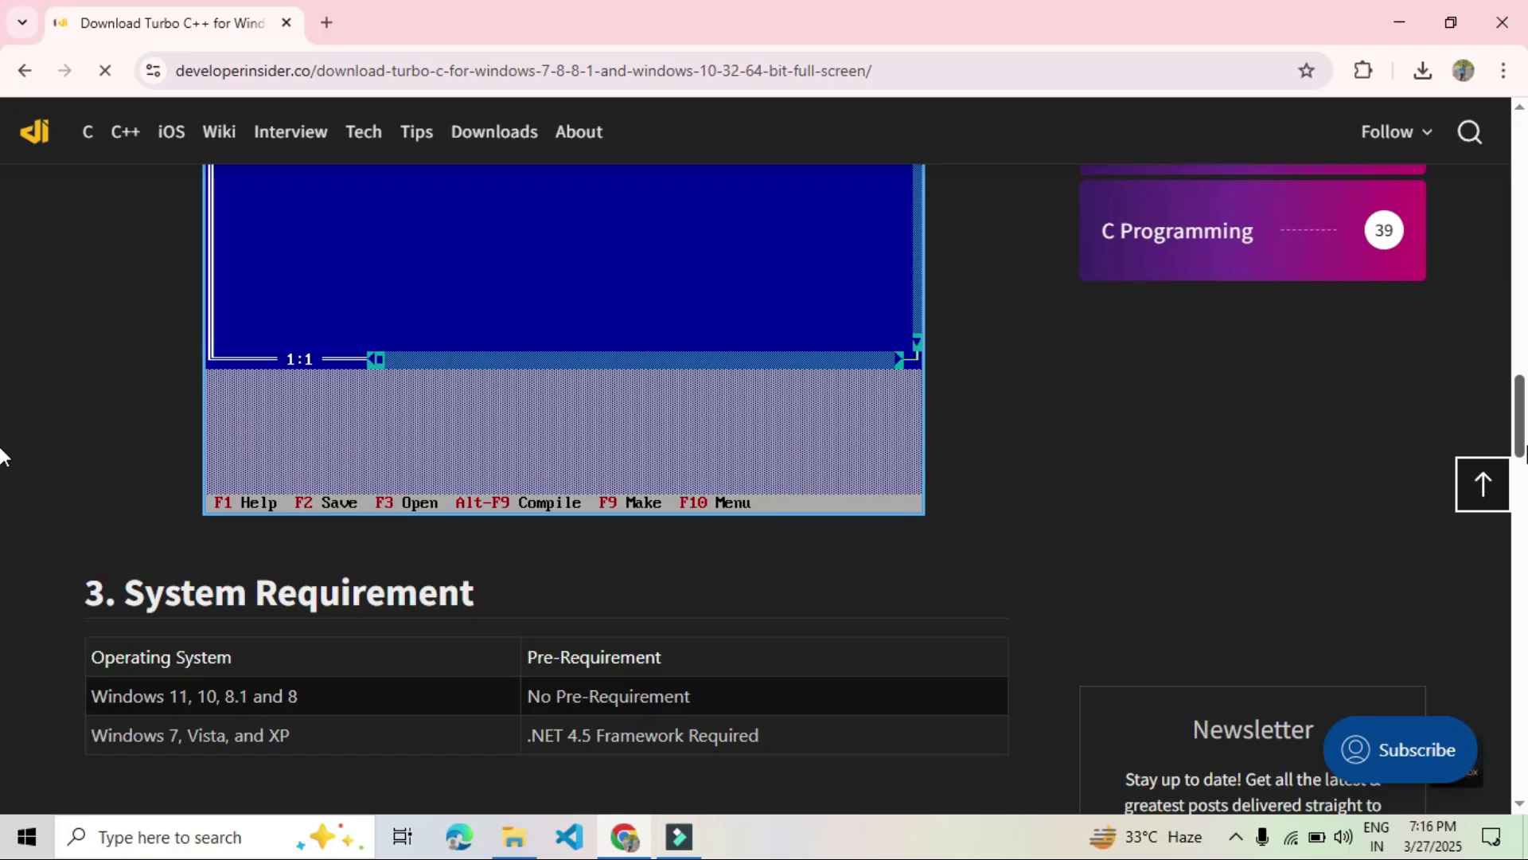
pyautogui.scroll(-2, 2, 454)
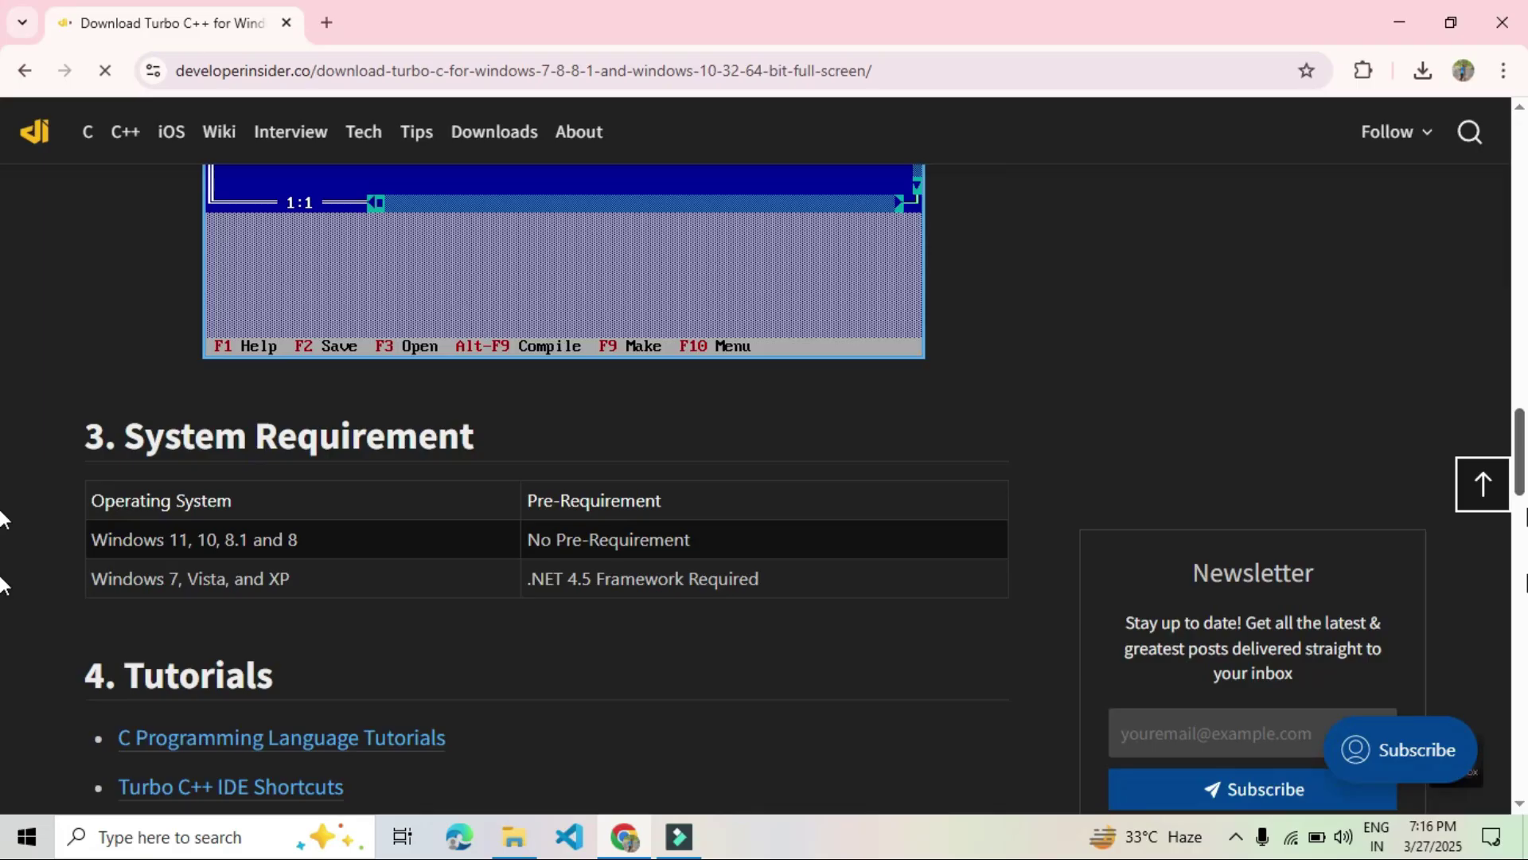
pyautogui.scroll(-15, 2, 621)
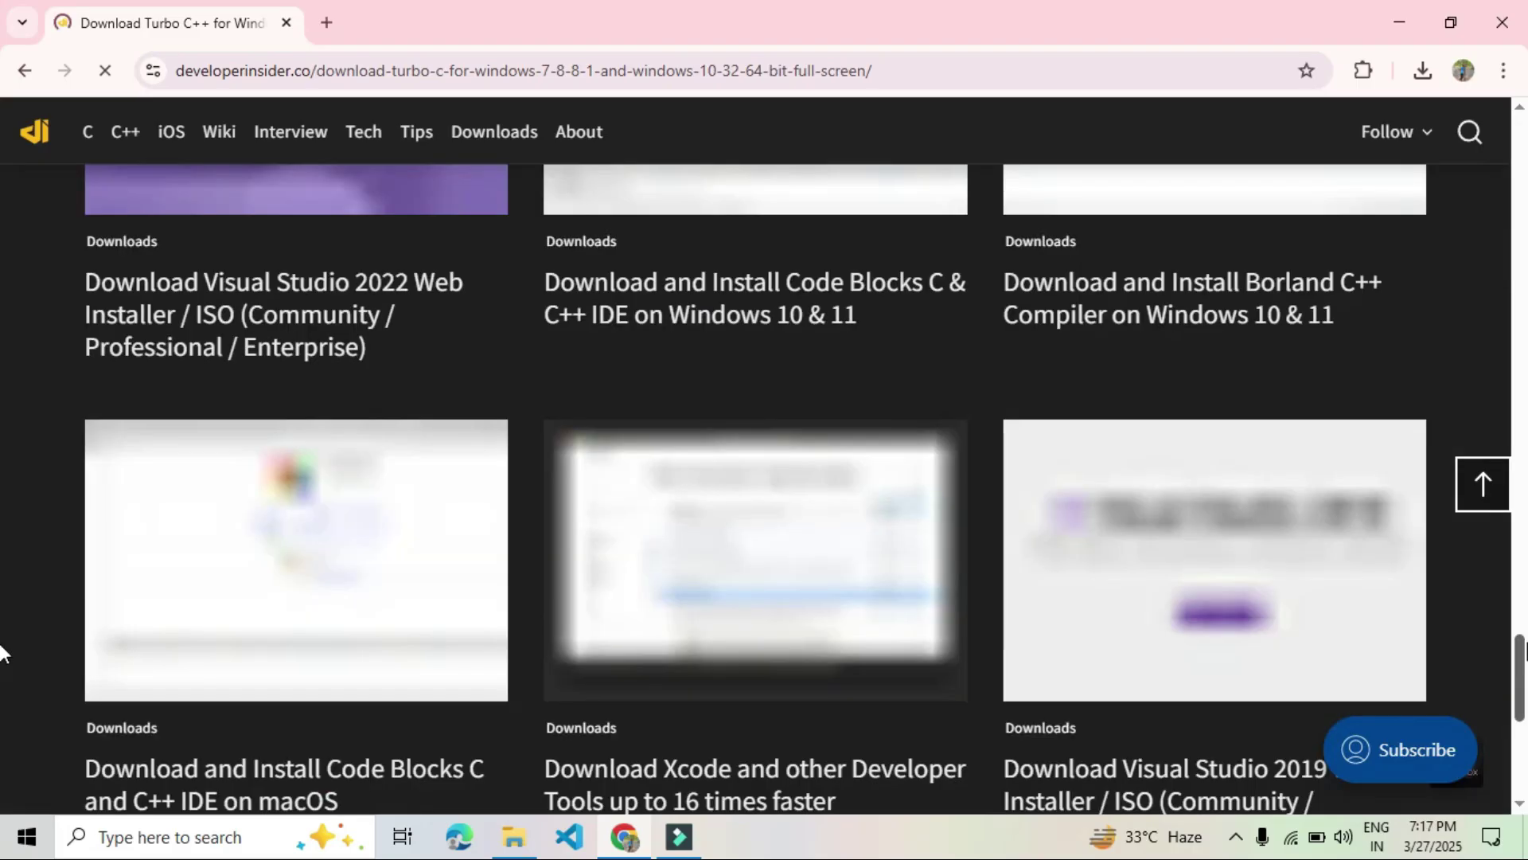
pyautogui.scroll(10, 1512, 277)
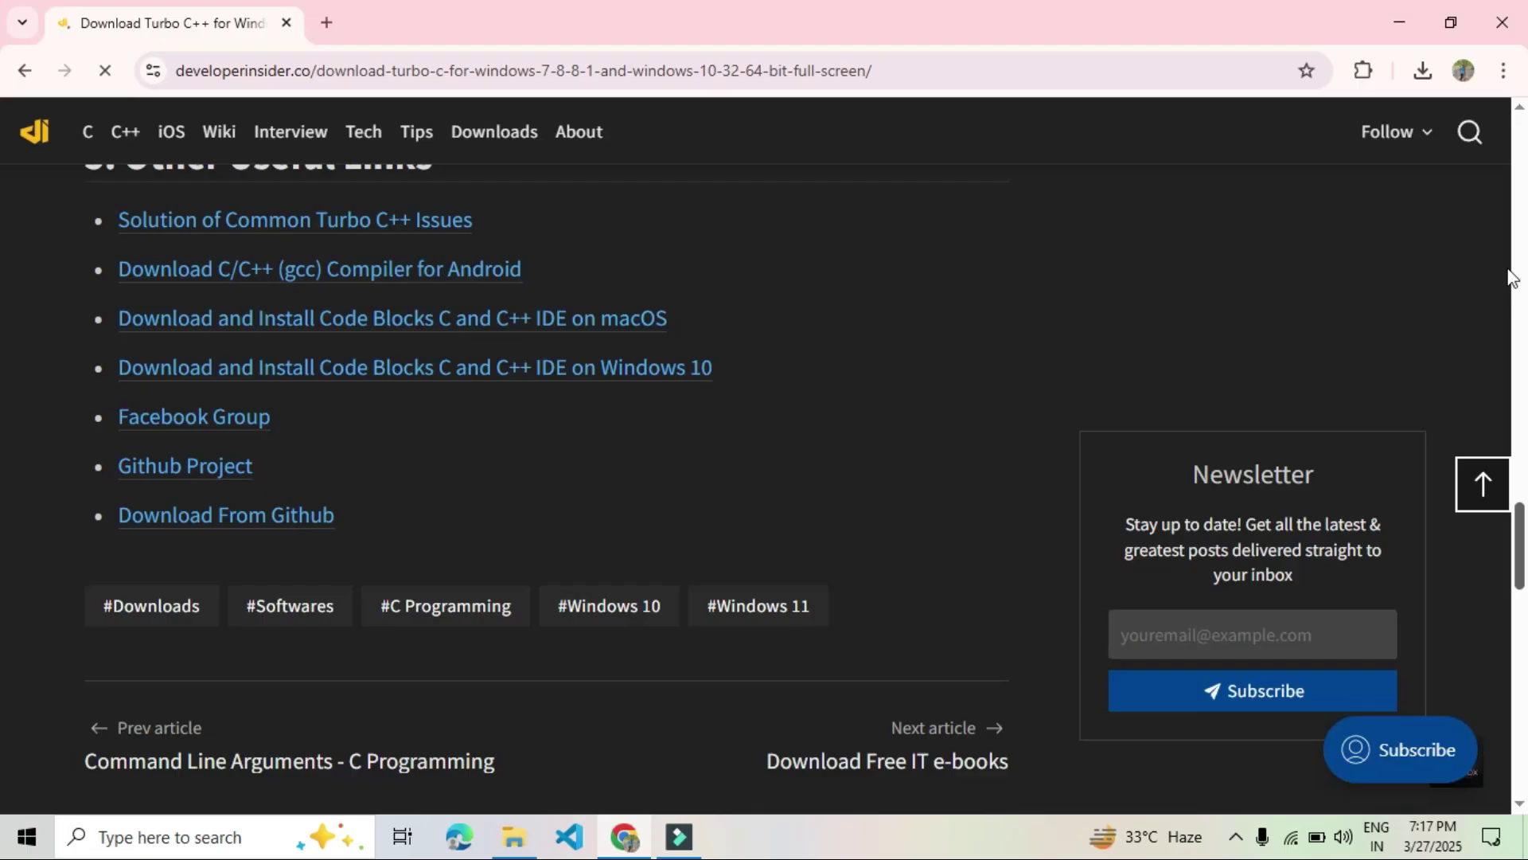
pyautogui.scroll(10, 1505, 215)
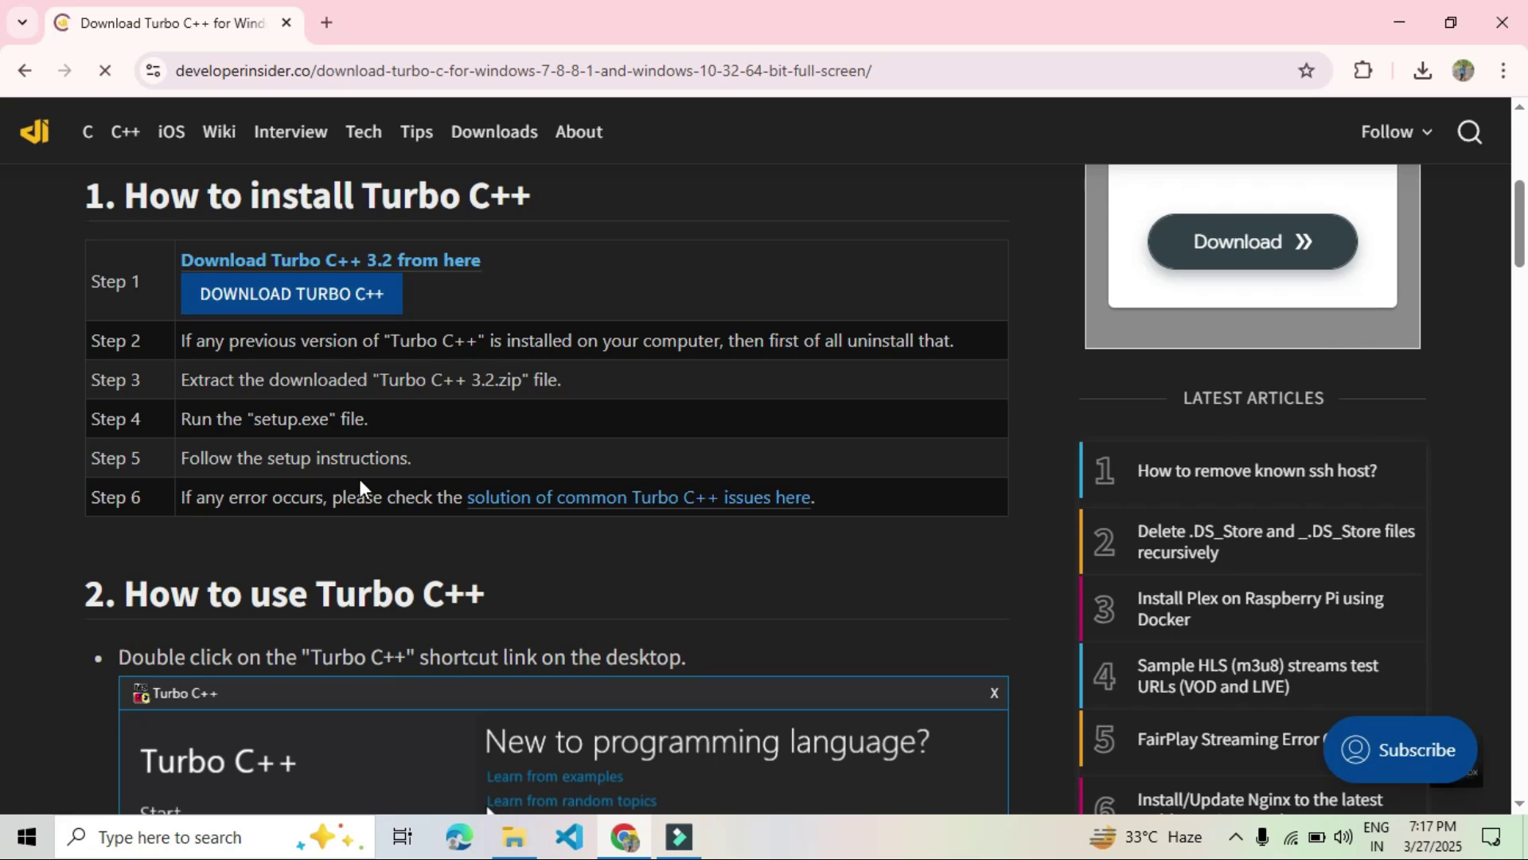
# Step: Read the page's Turbo C++ usage instructions, system requirements and tutorial links
pyautogui.scroll(-2, 359, 480)
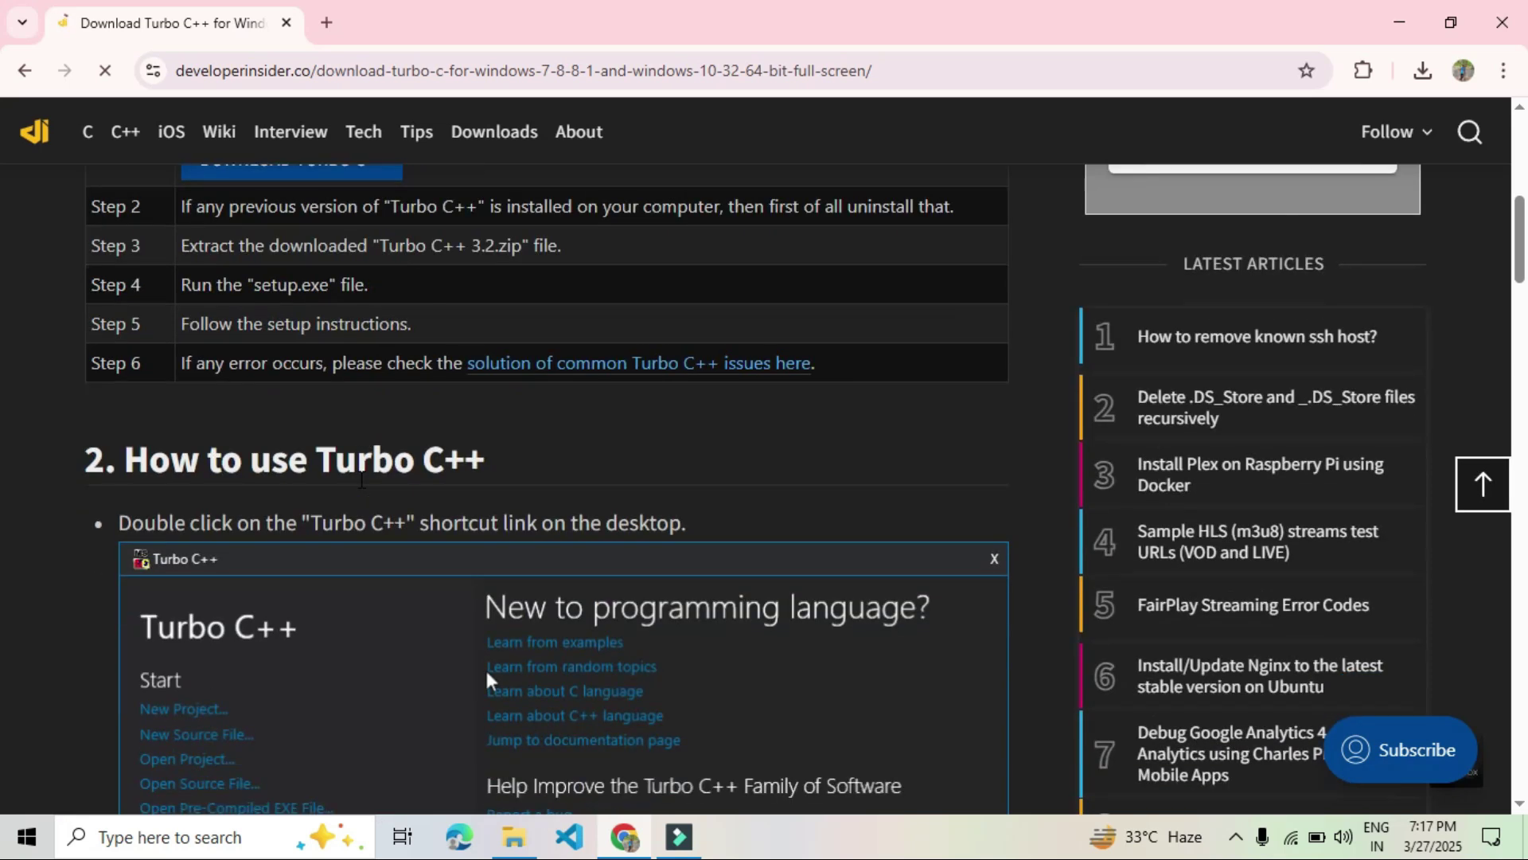
pyautogui.scroll(-2, 361, 480)
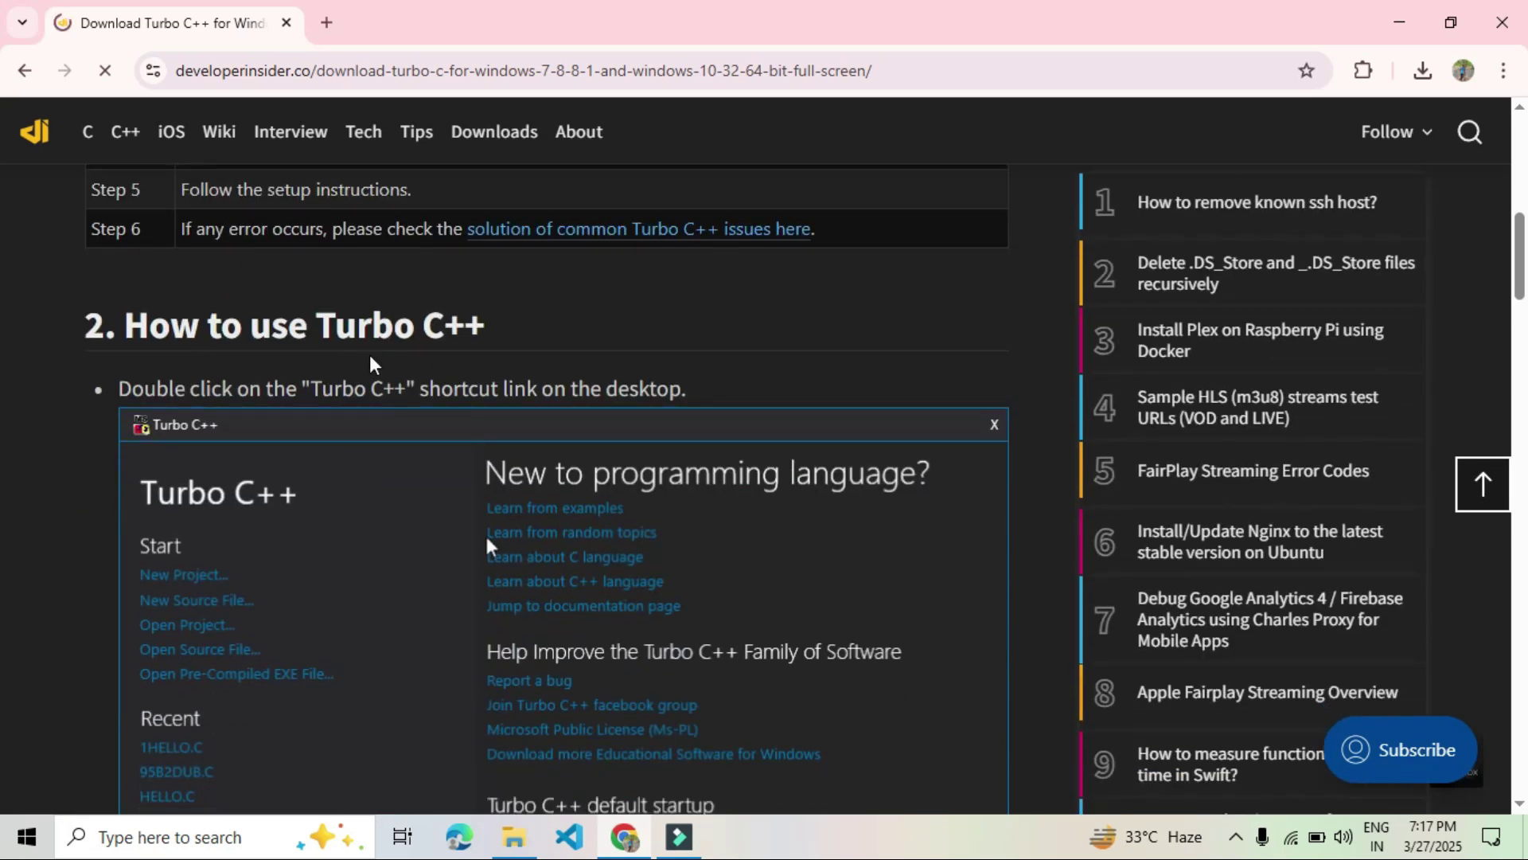
pyautogui.scroll(-1, 398, 331)
pyautogui.scroll(-4, 397, 322)
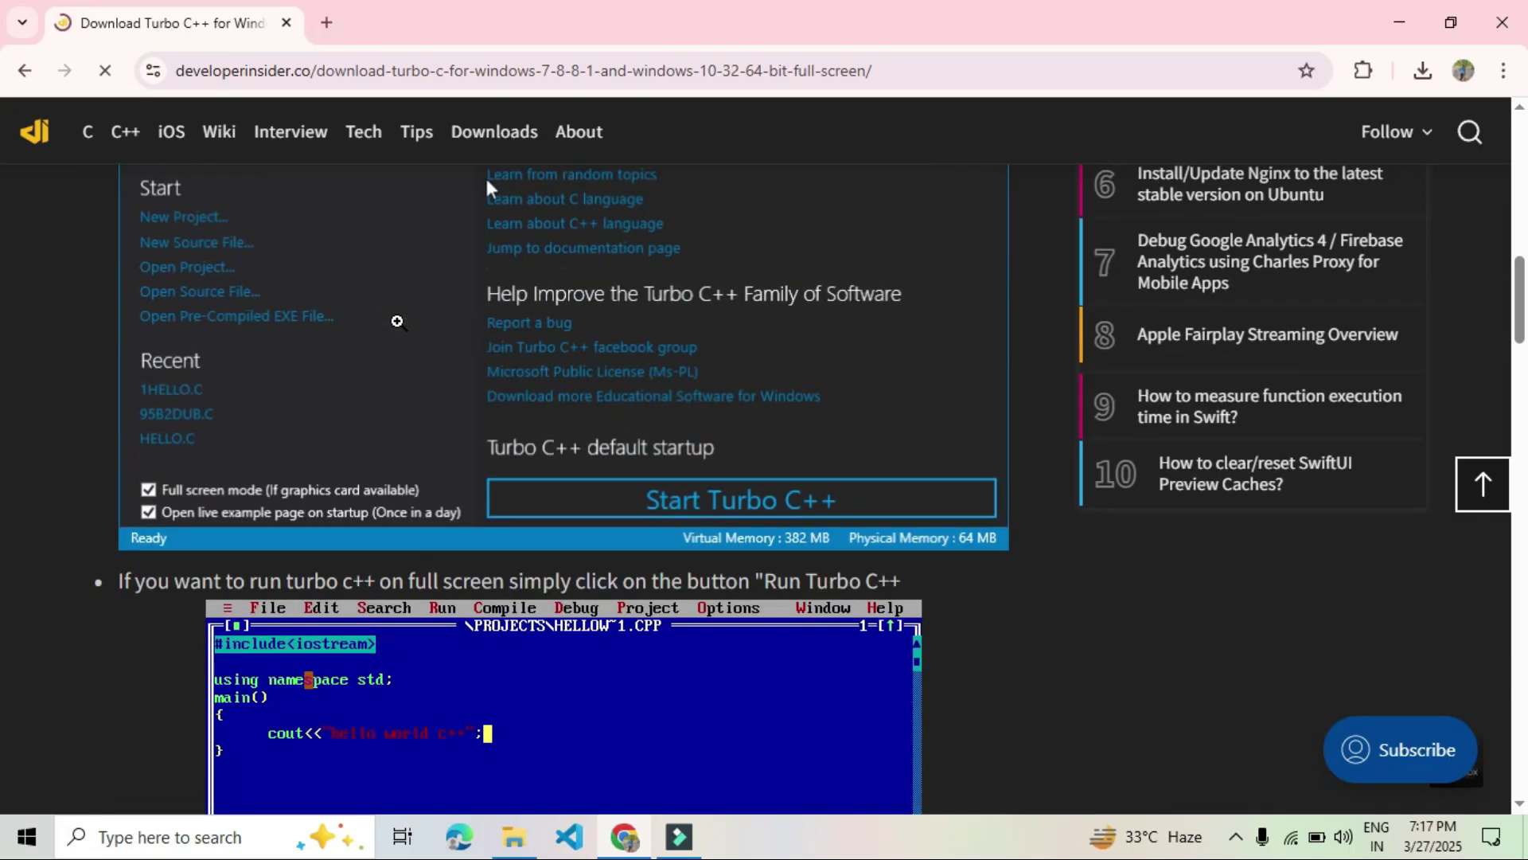
pyautogui.scroll(-5, 397, 322)
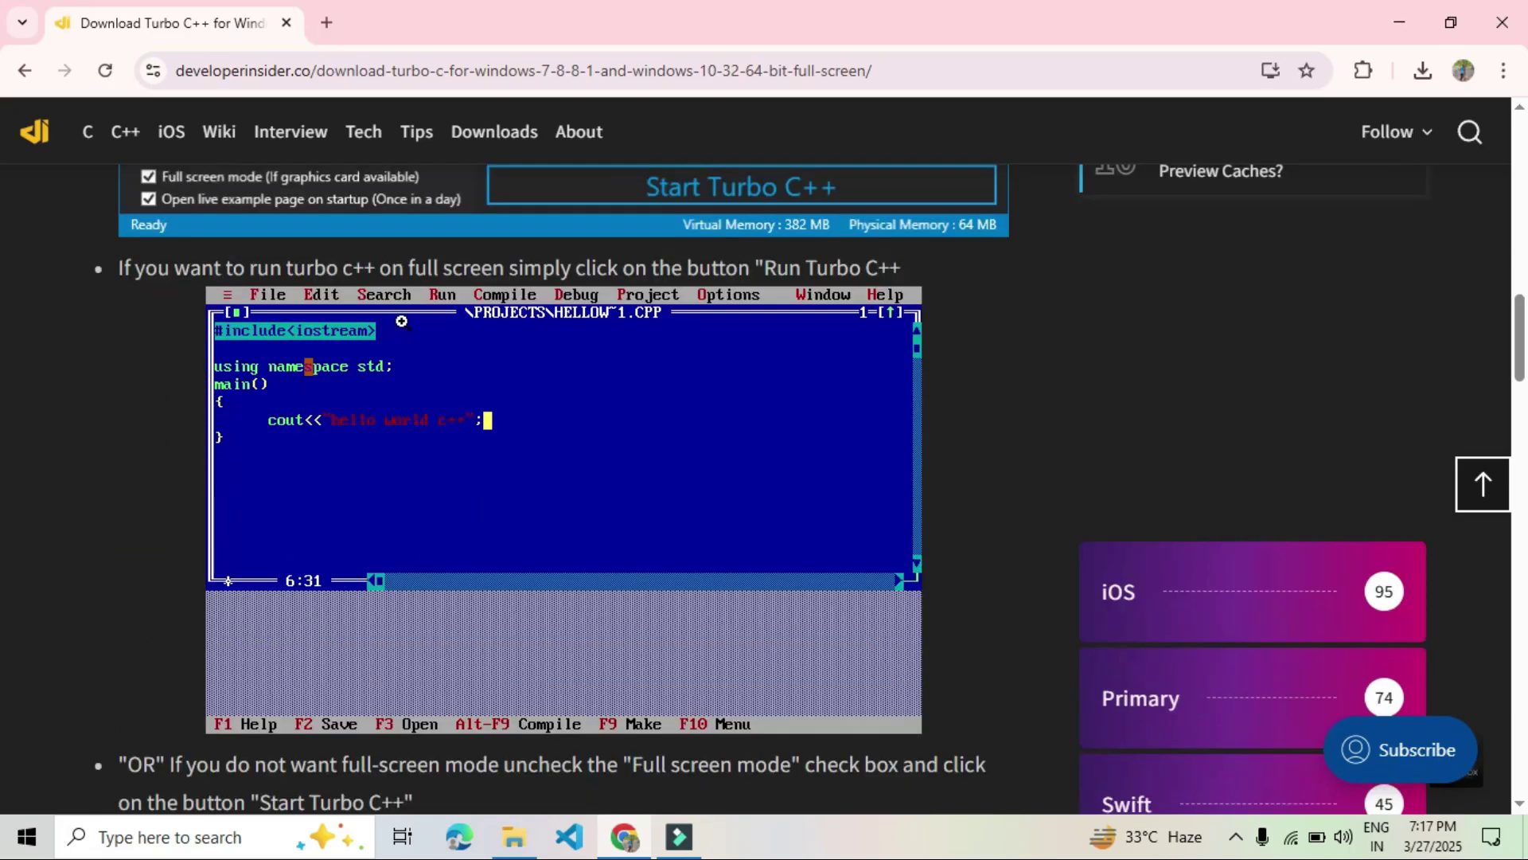
pyautogui.scroll(-2, 771, 314)
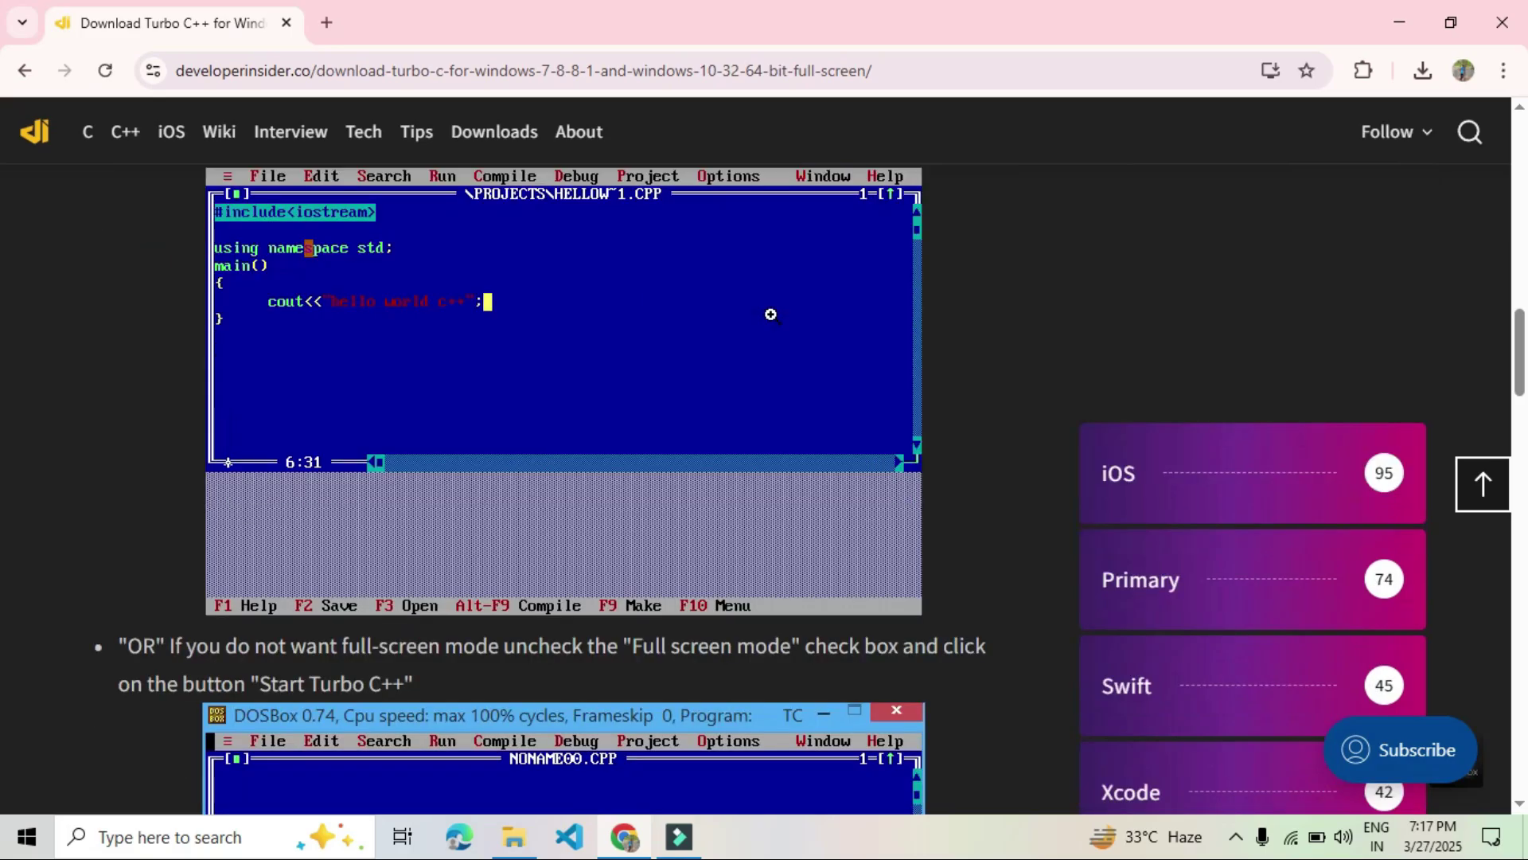
pyautogui.scroll(-4, 771, 315)
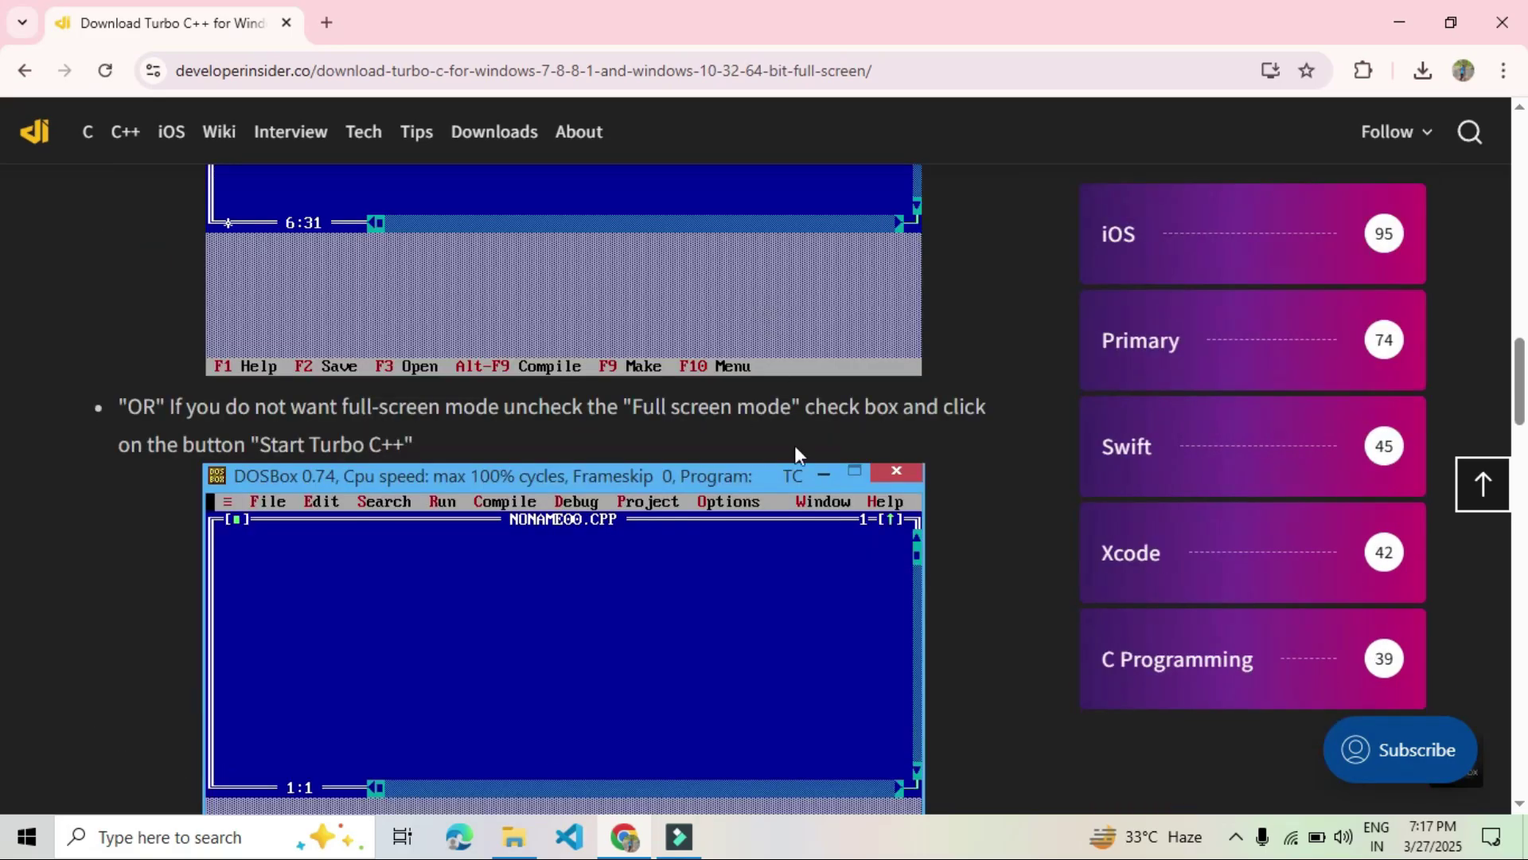
pyautogui.scroll(-7, 796, 453)
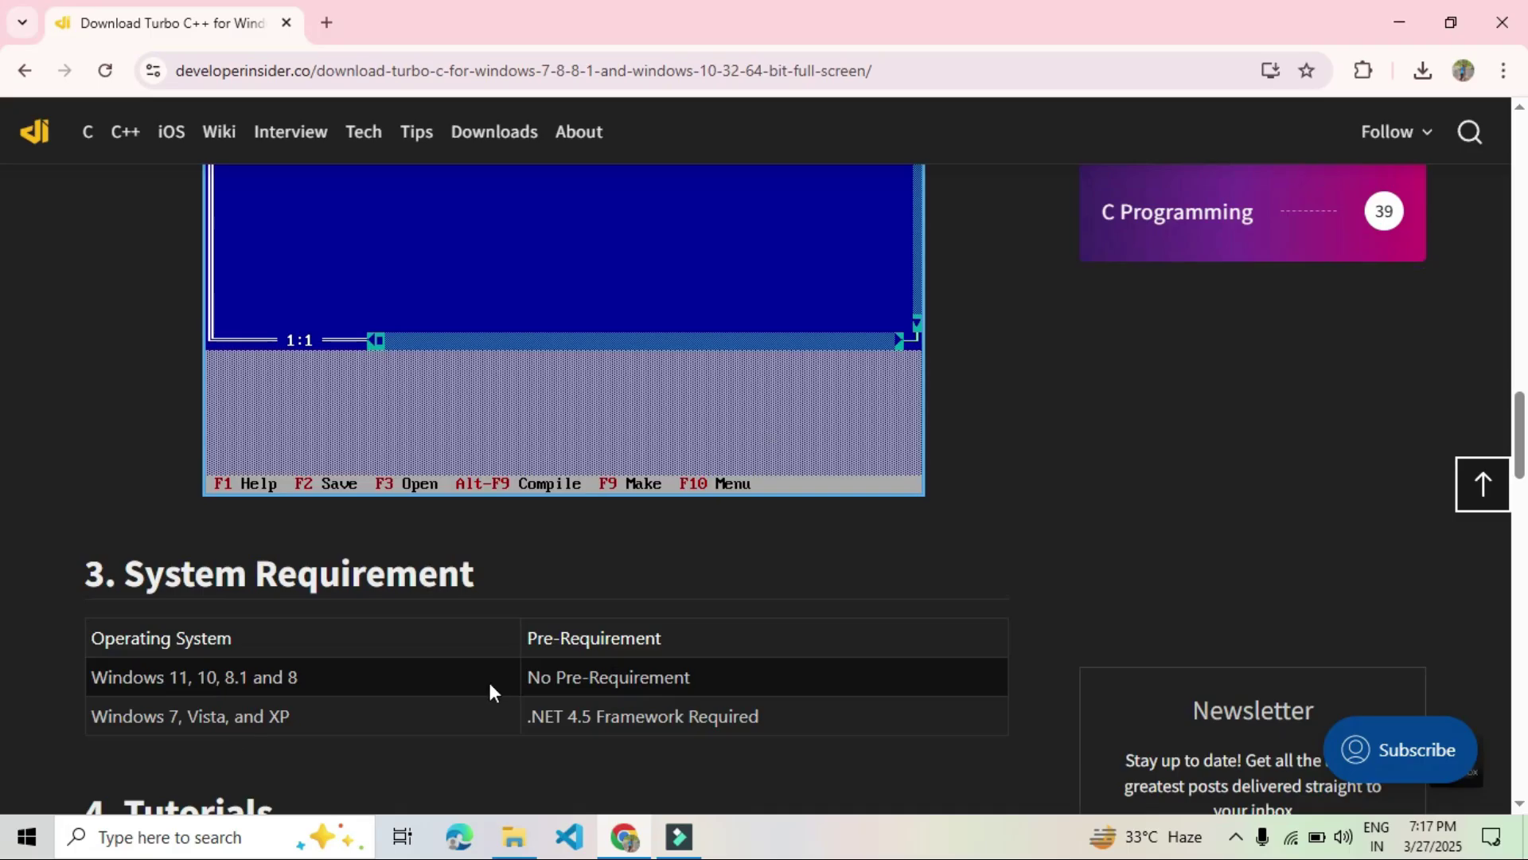
pyautogui.scroll(-5, 607, 714)
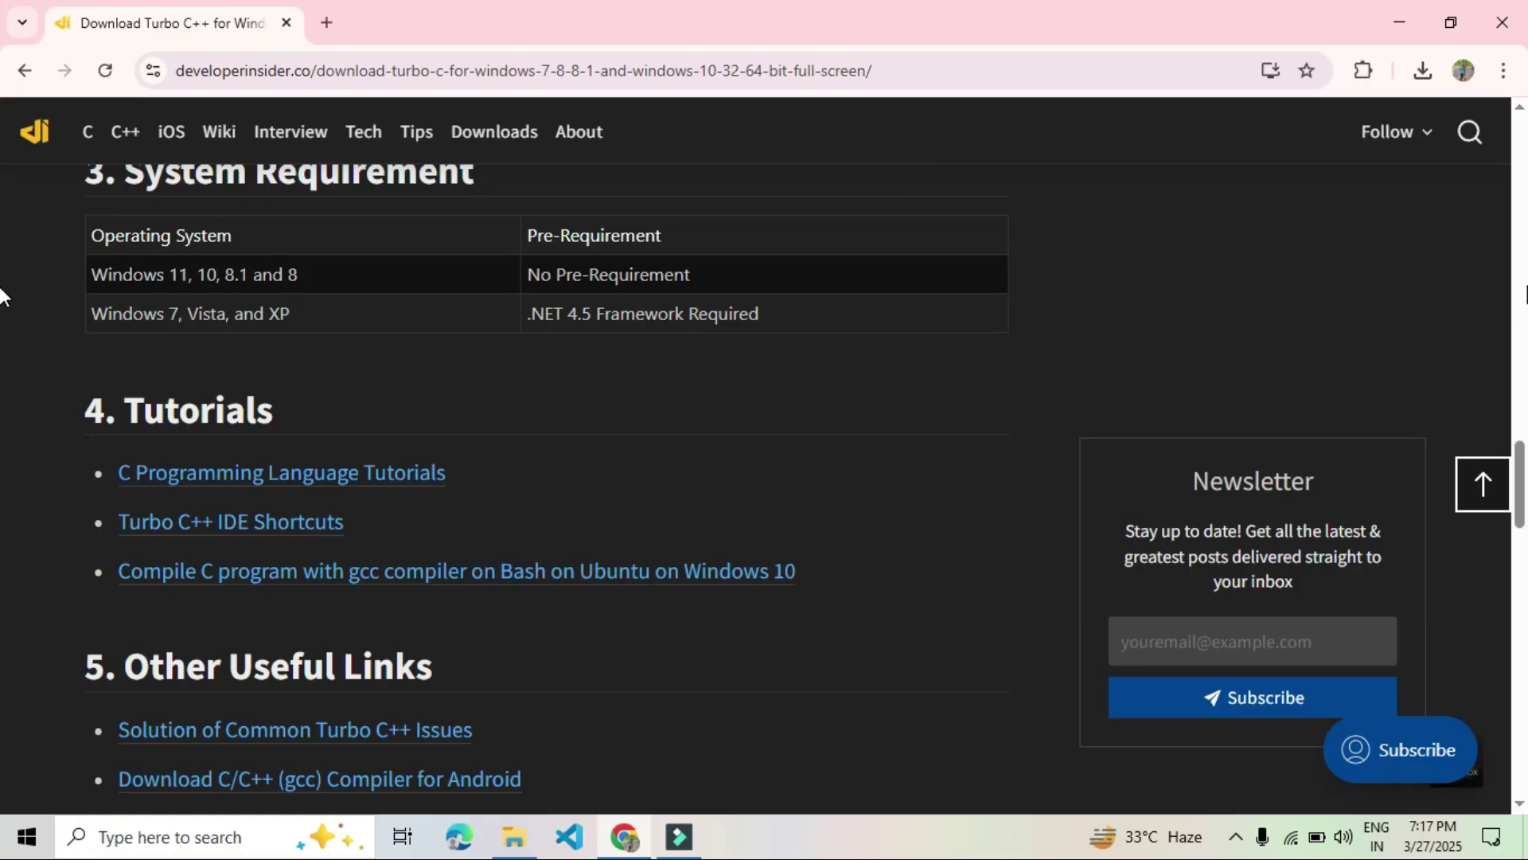
# Step: Start the Turbo C++ 3.2 download from Step 1 of the page's installation instructions
pyautogui.scroll(20, 2, 306)
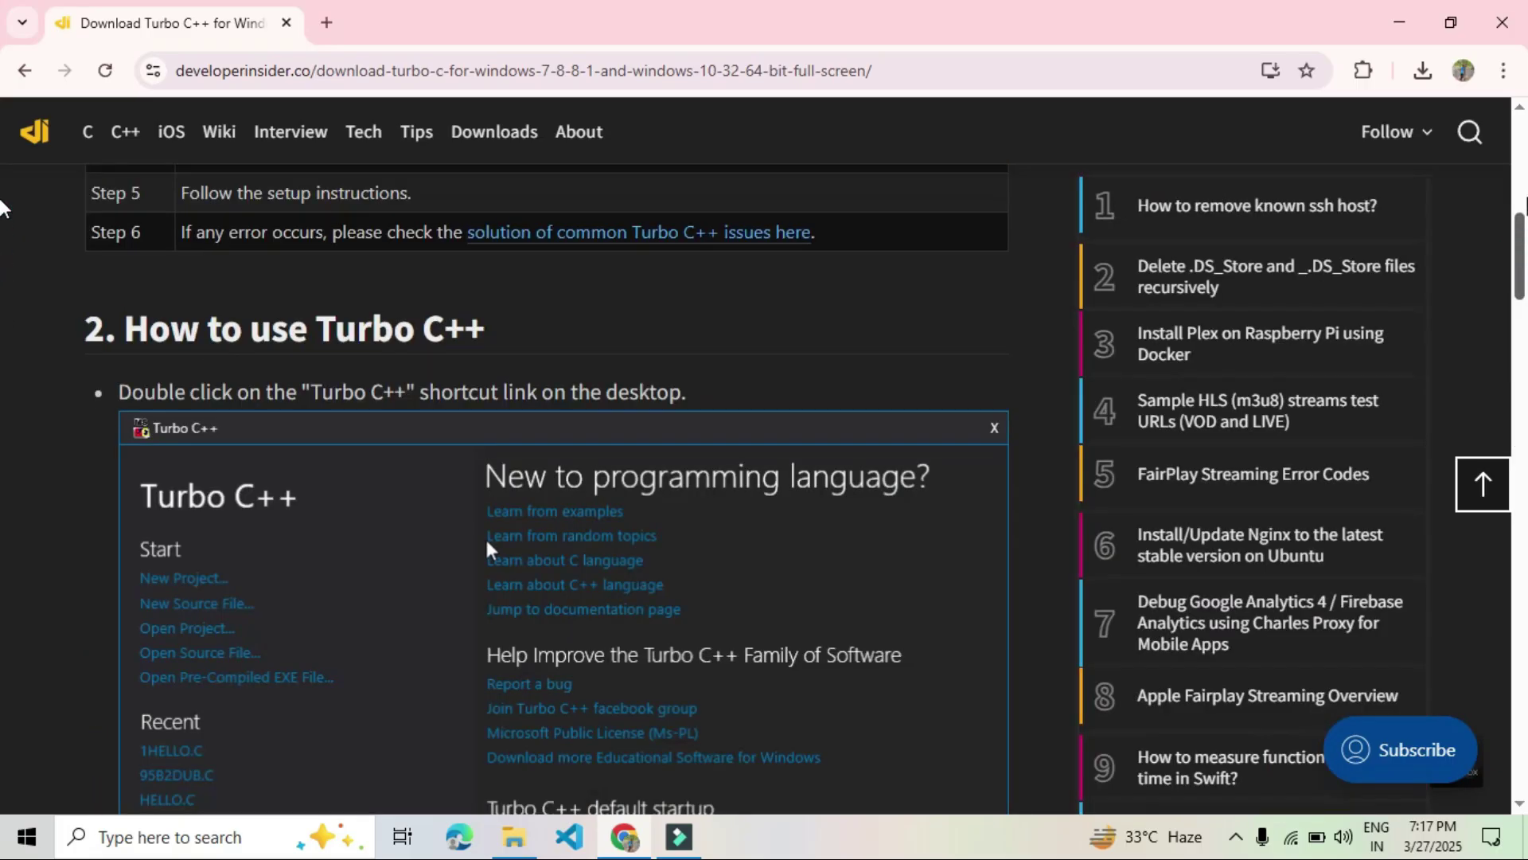
pyautogui.scroll(8, 488, 549)
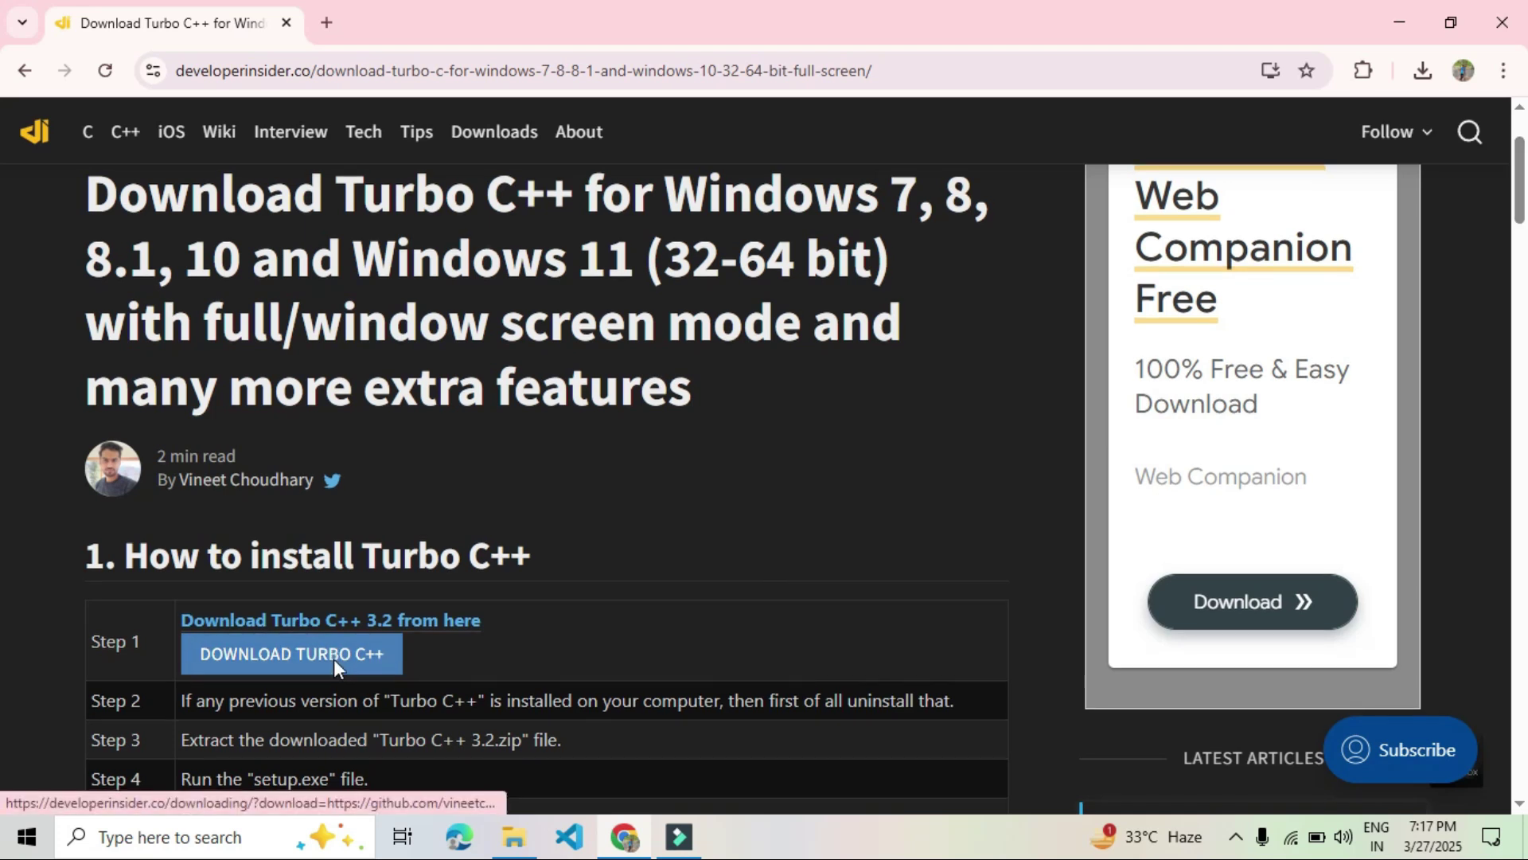
pyautogui.scroll(-2, 430, 323)
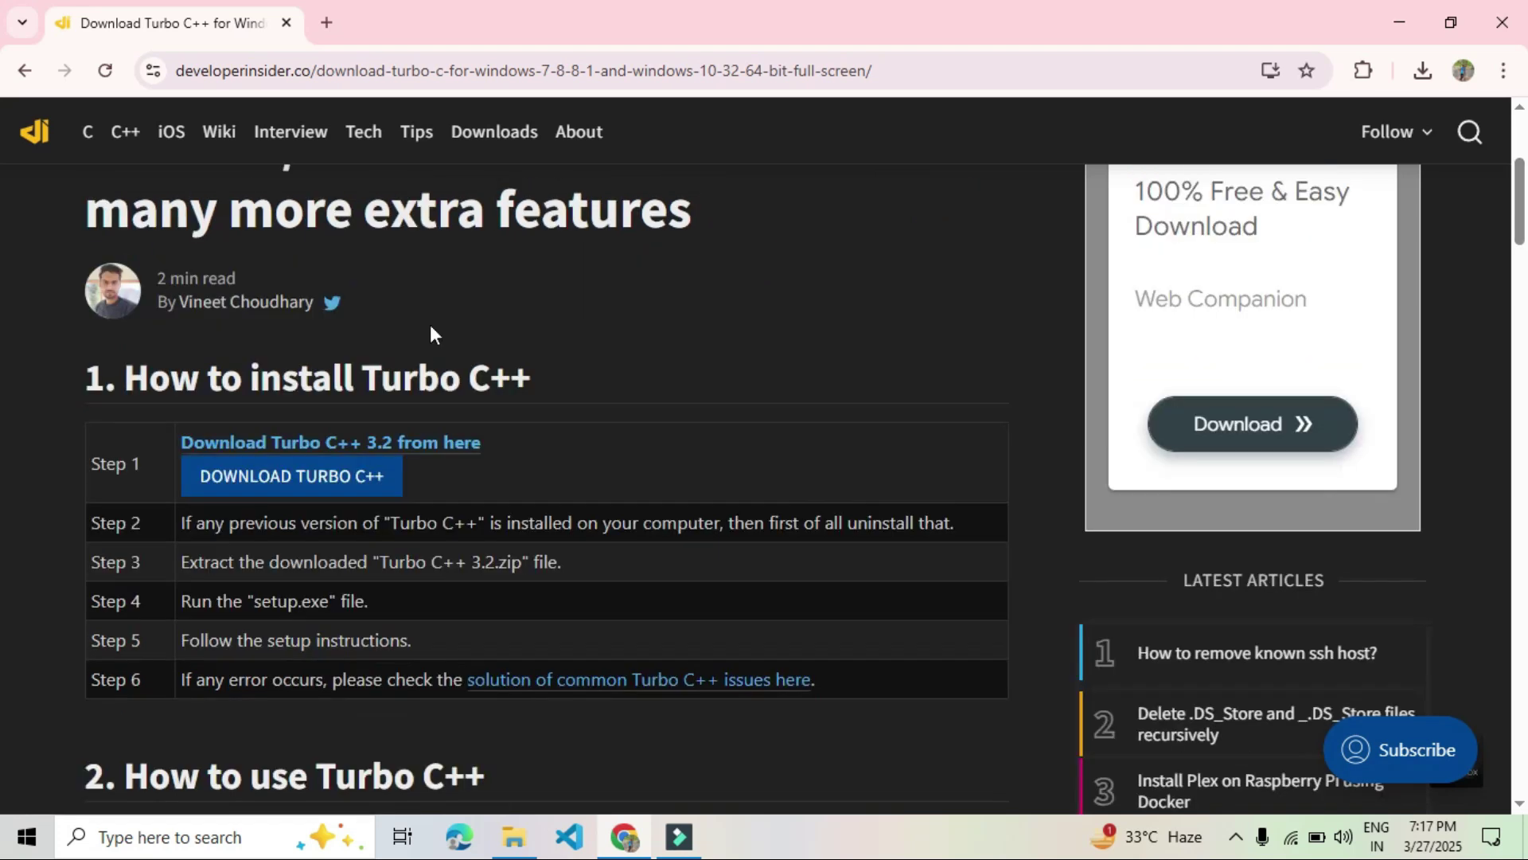
pyautogui.click(284, 489)
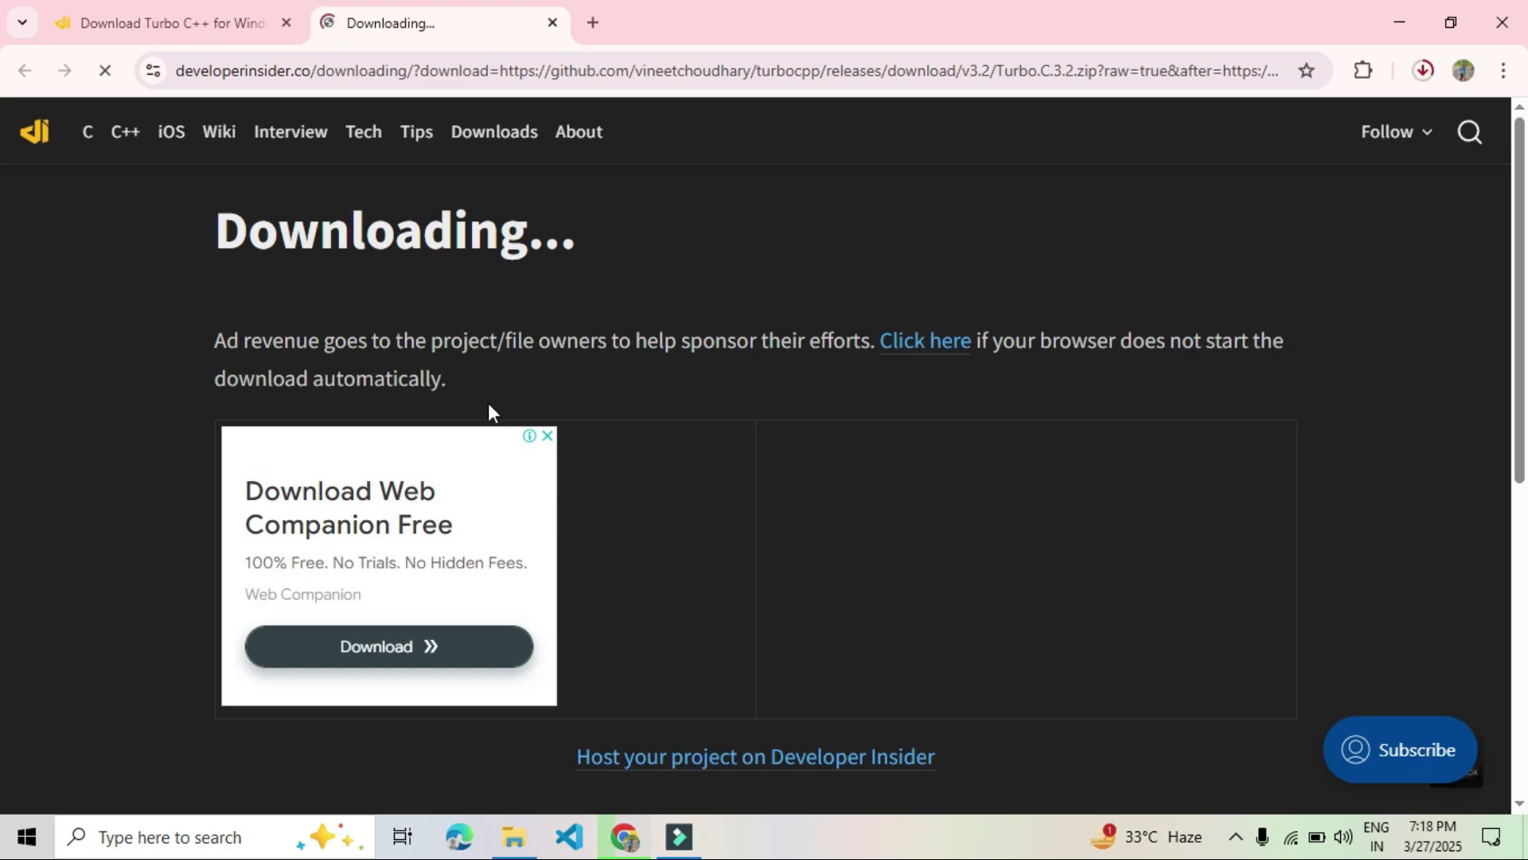
# Step: Check the progress of the Turbo.C.3.2.zip download and dismiss the advertisement covering the page
pyautogui.click(1423, 70)
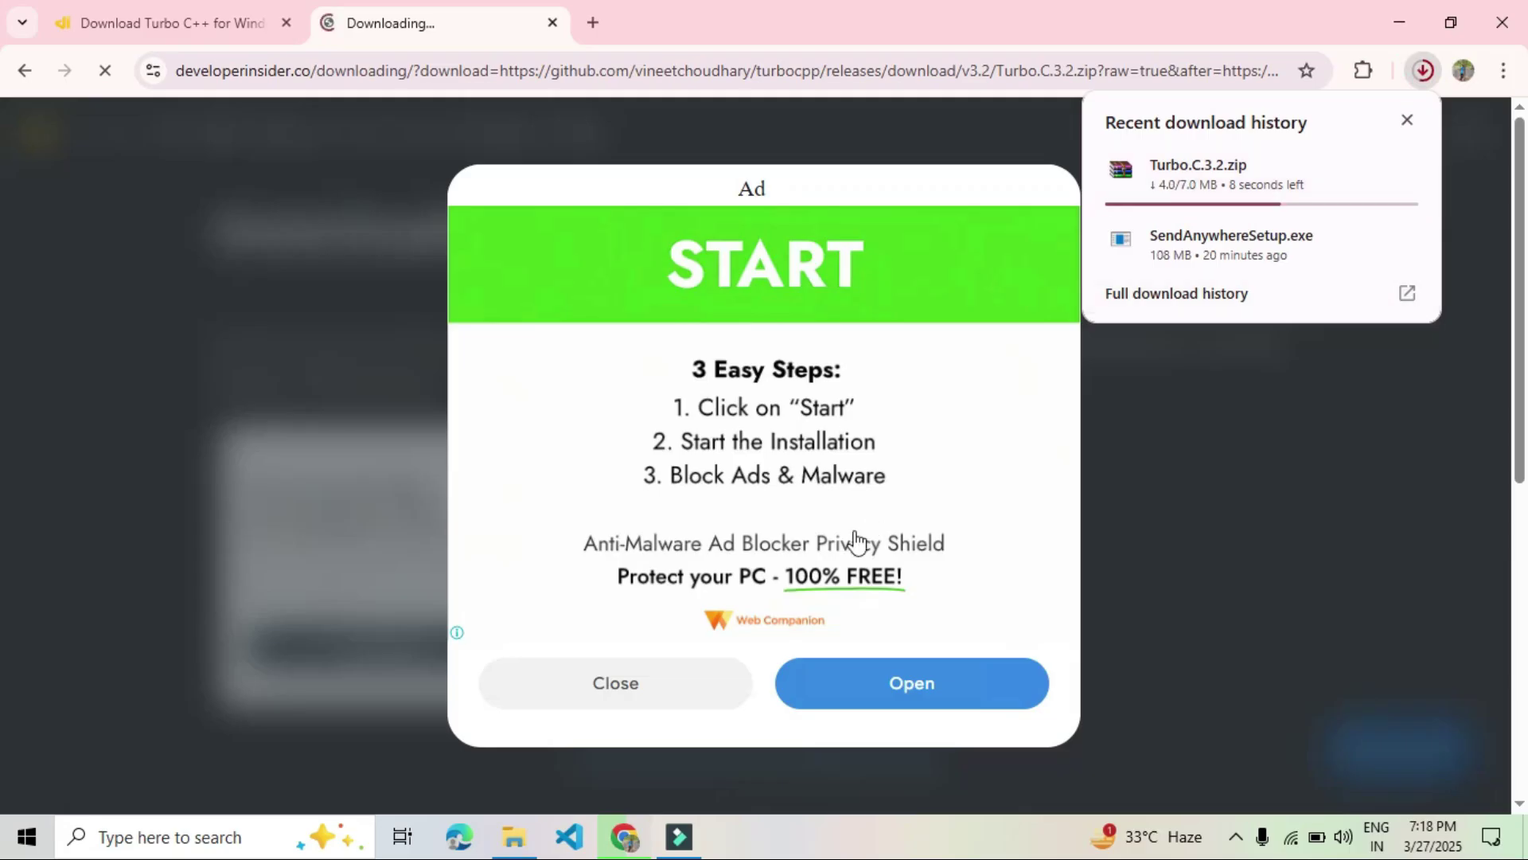
pyautogui.click(644, 694)
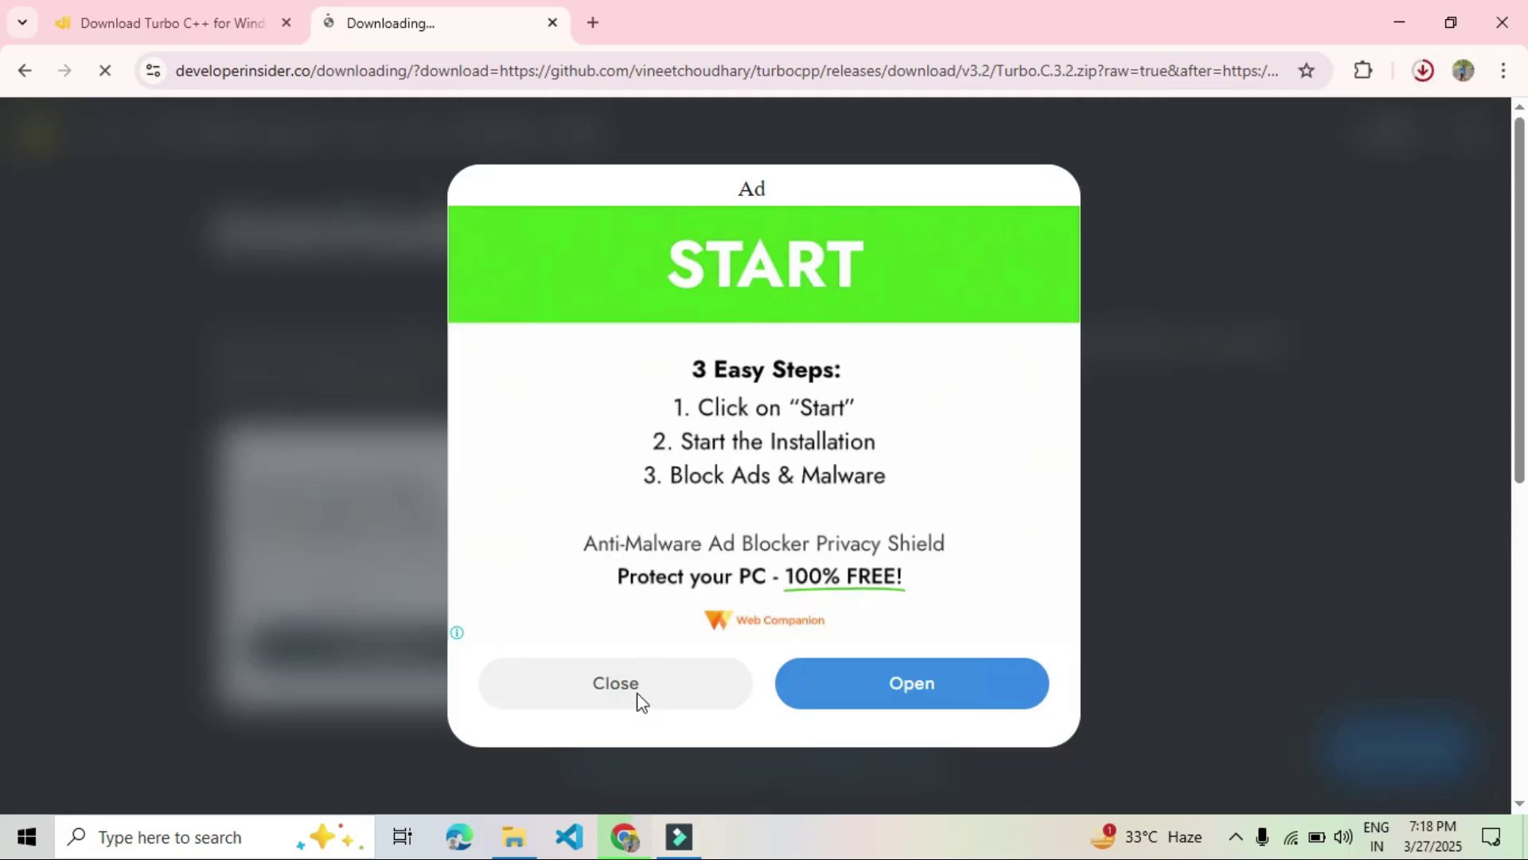
pyautogui.click(1425, 70)
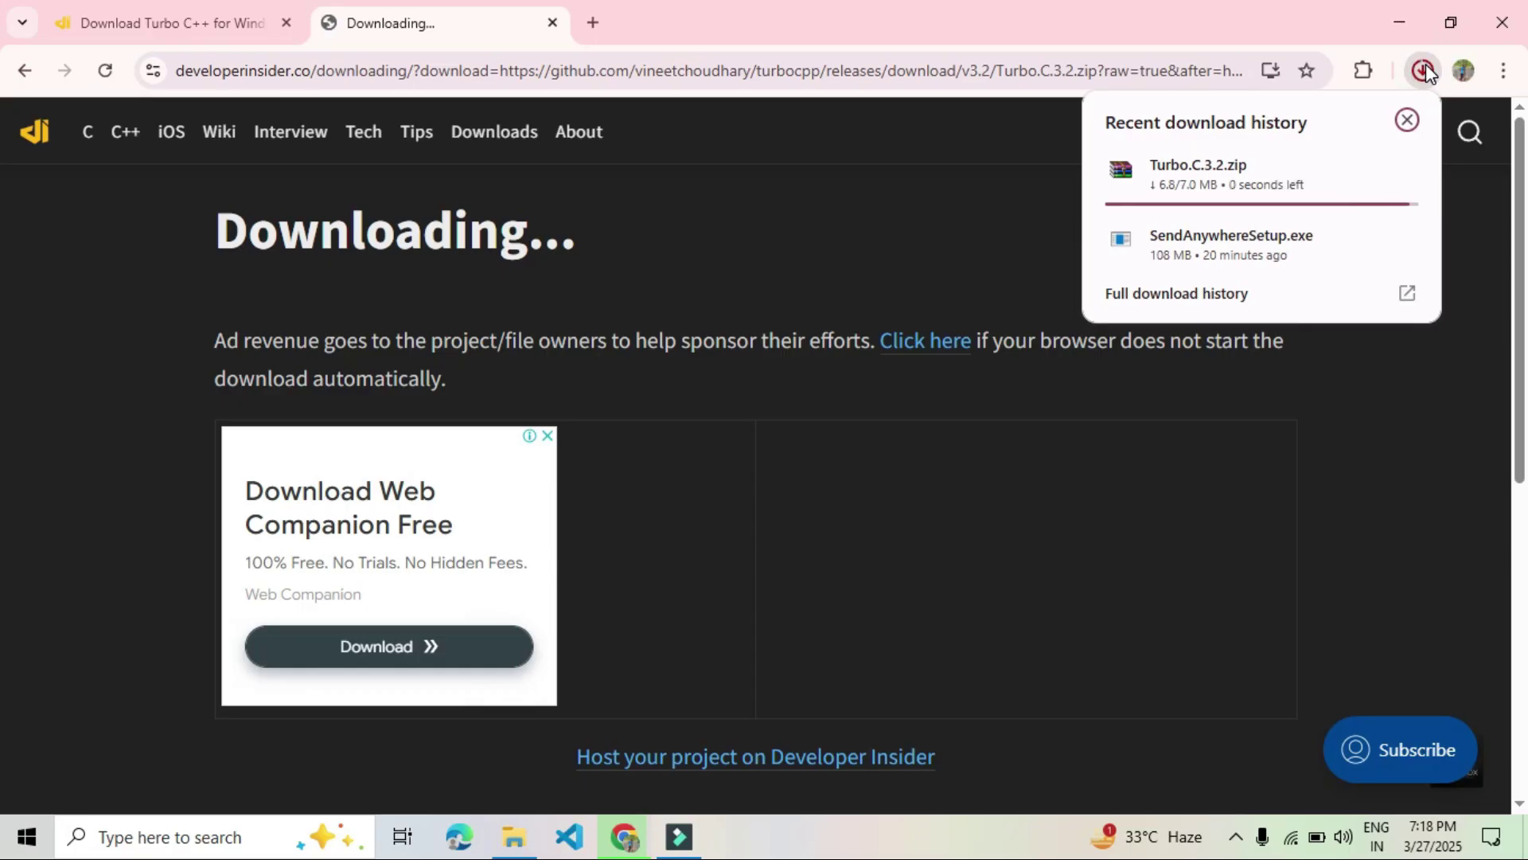
pyautogui.moveTo(1264, 179)
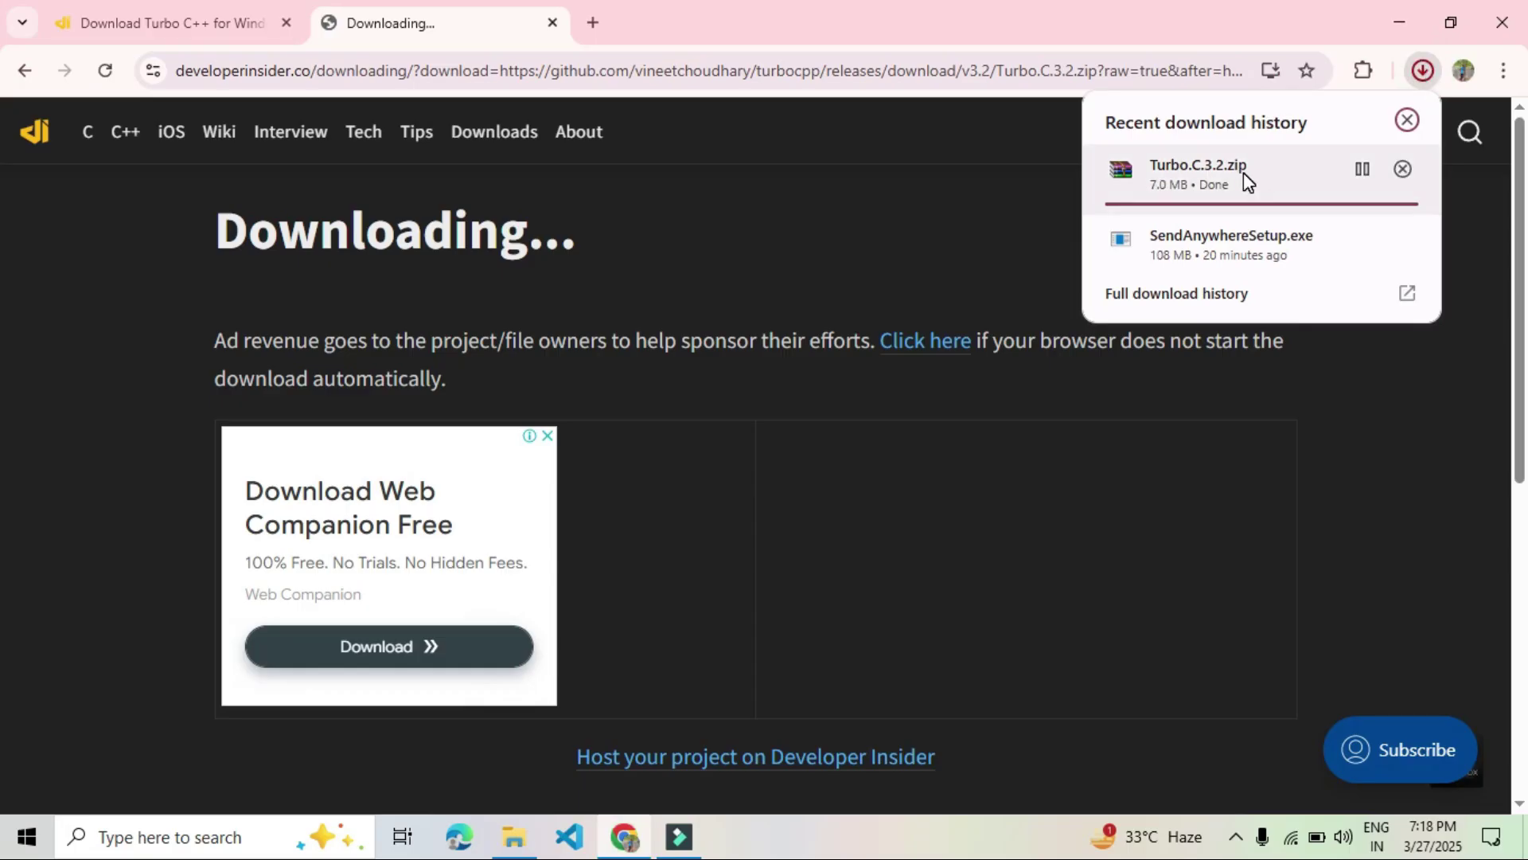
# Step: Switch to File Explorer and extract Turbo.C.3.2.zip with WinRAR into a Turbo.C.3.2 folder in Downloads
pyautogui.click(1398, 24)
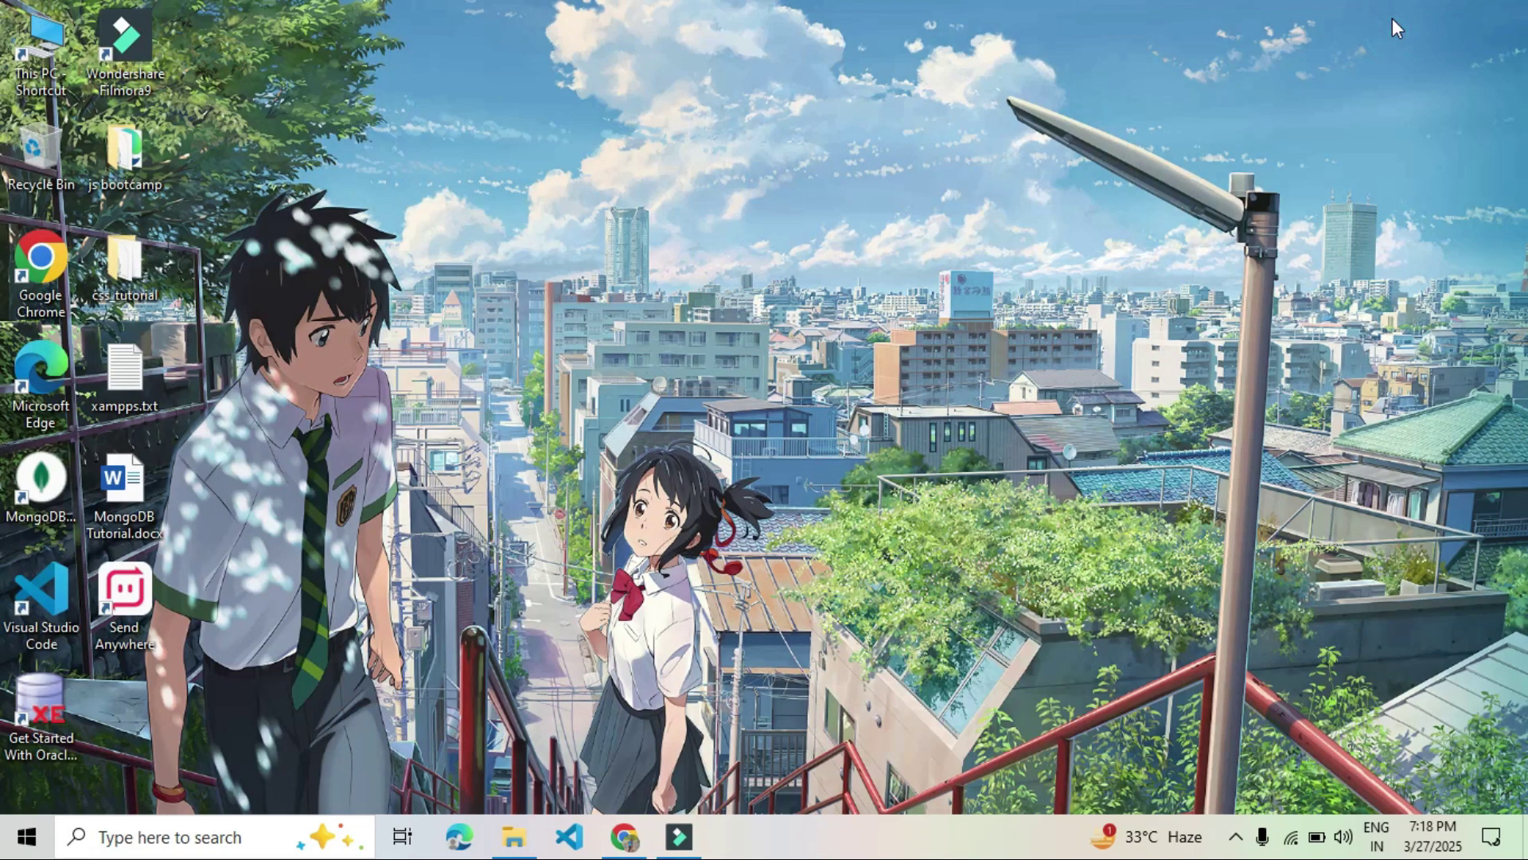
pyautogui.click(517, 838)
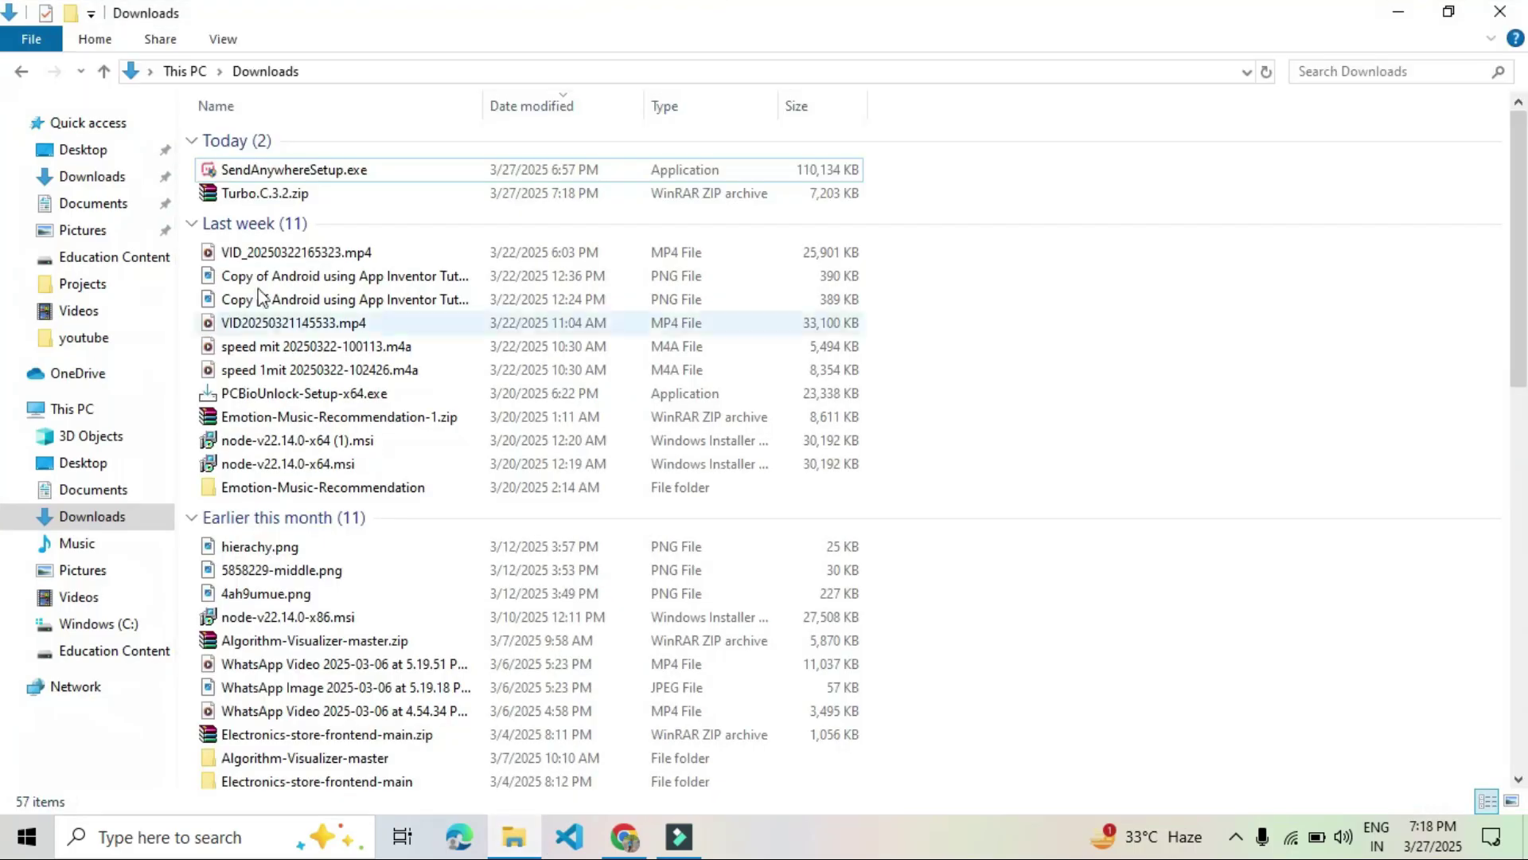
pyautogui.click(306, 192)
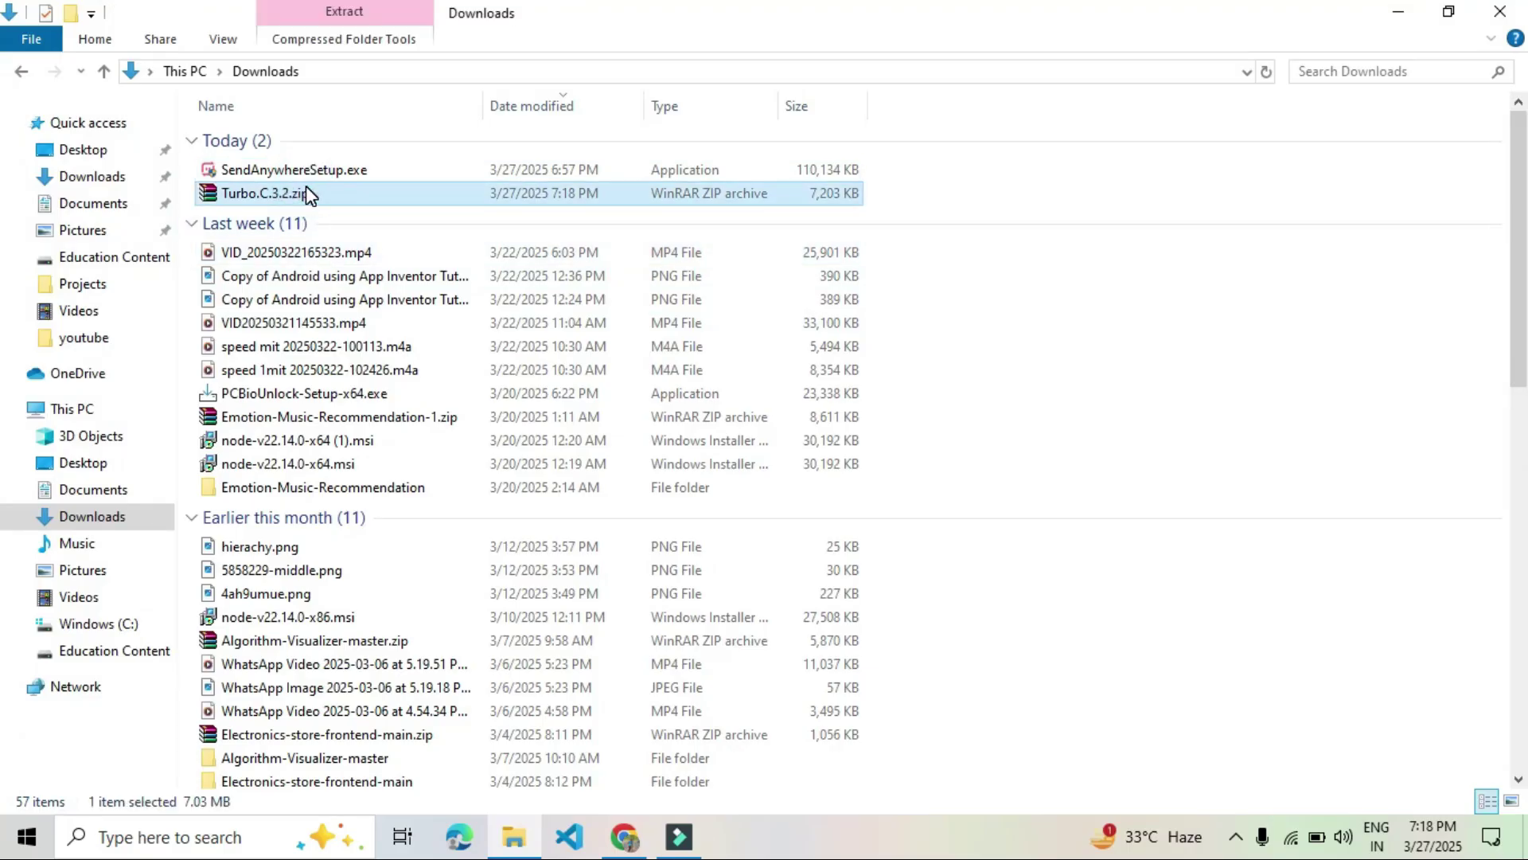
pyautogui.doubleClick(301, 196)
pyautogui.rightClick(300, 193)
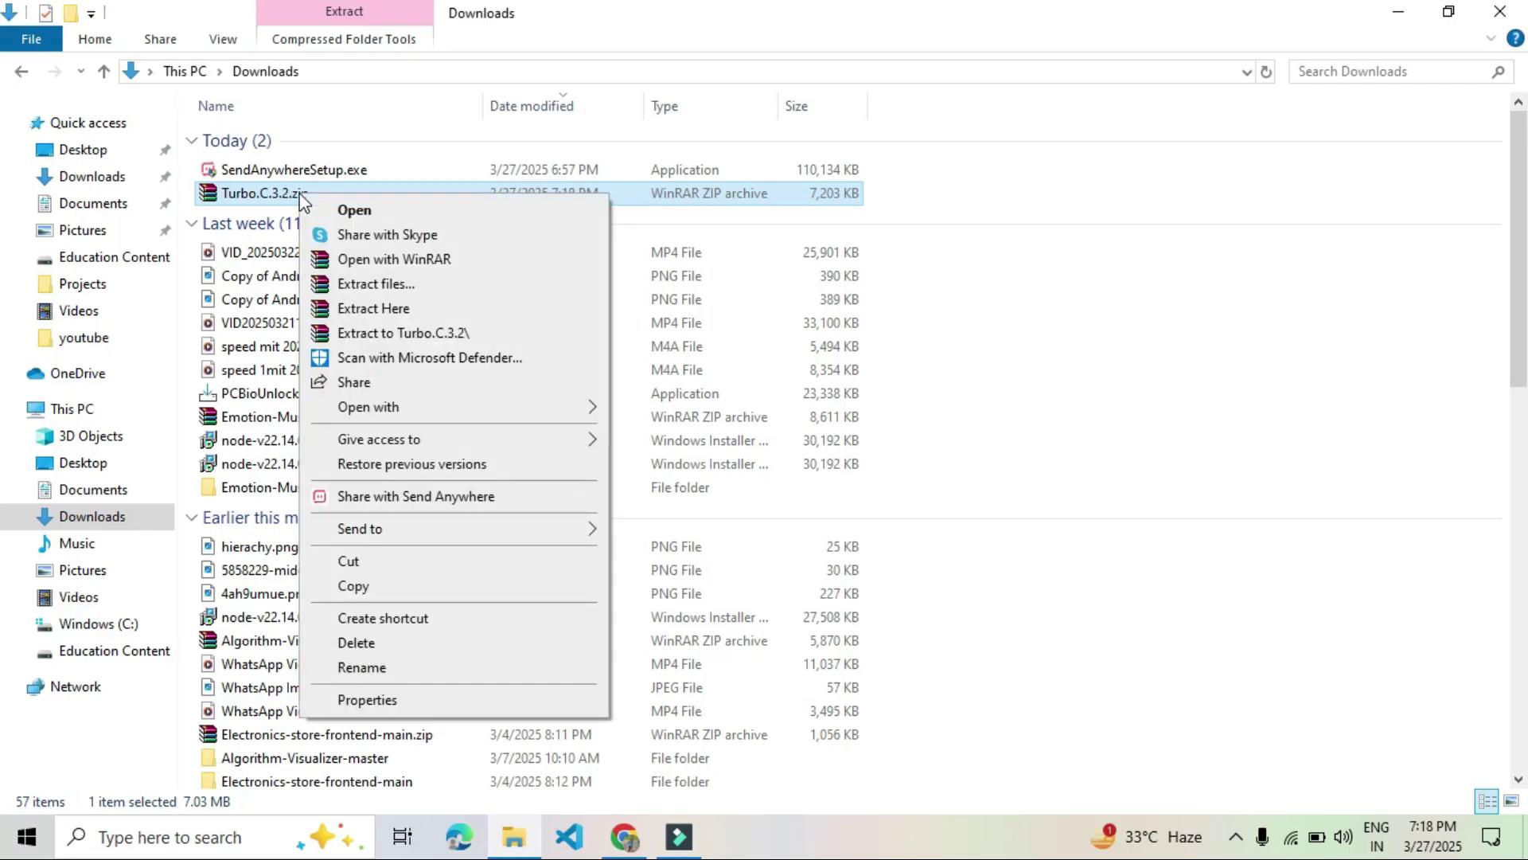
pyautogui.click(385, 285)
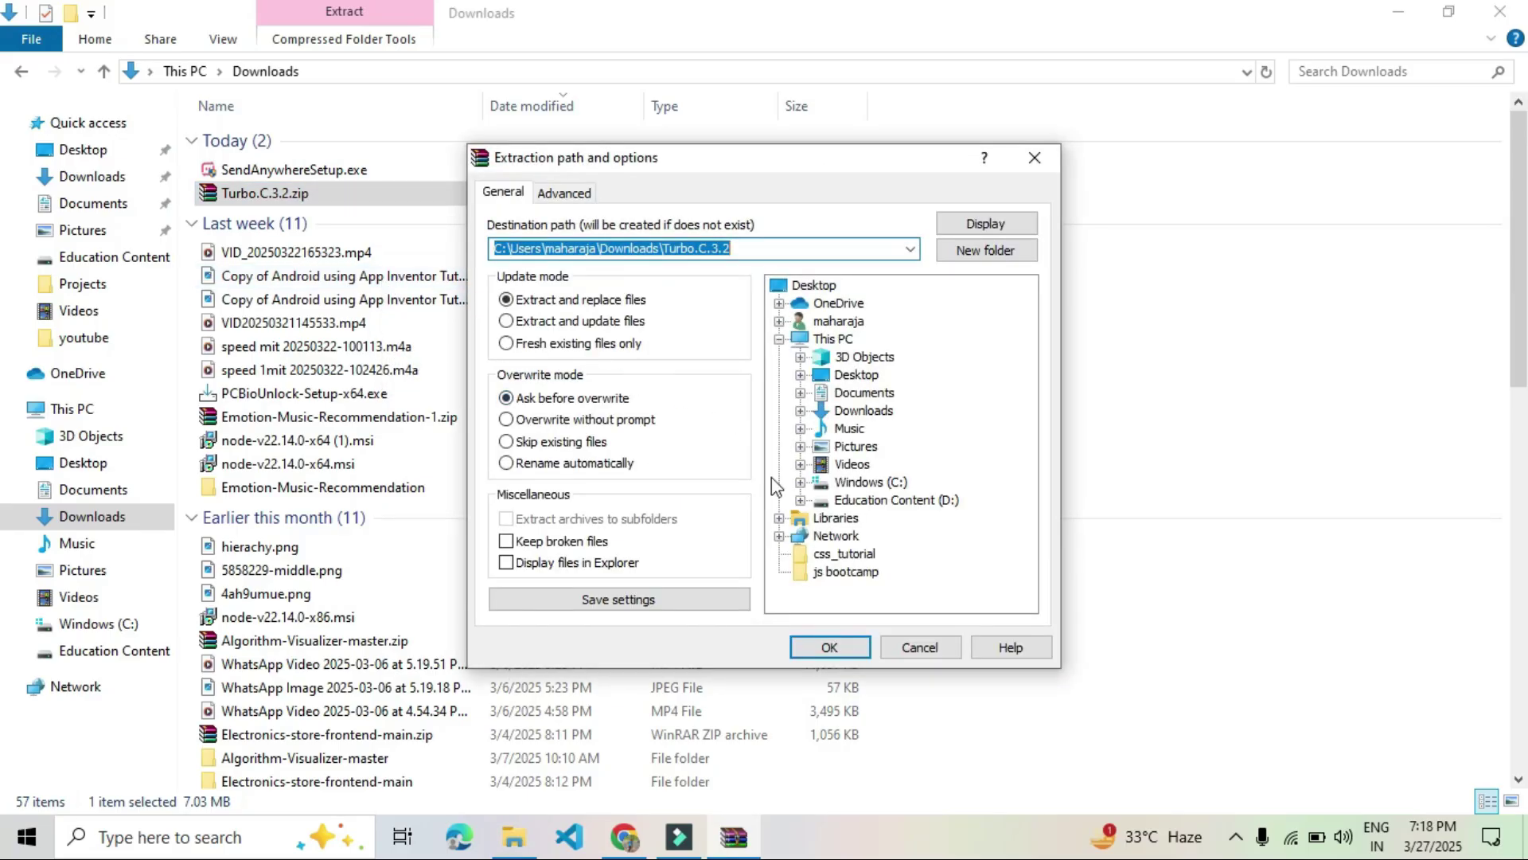
pyautogui.click(837, 642)
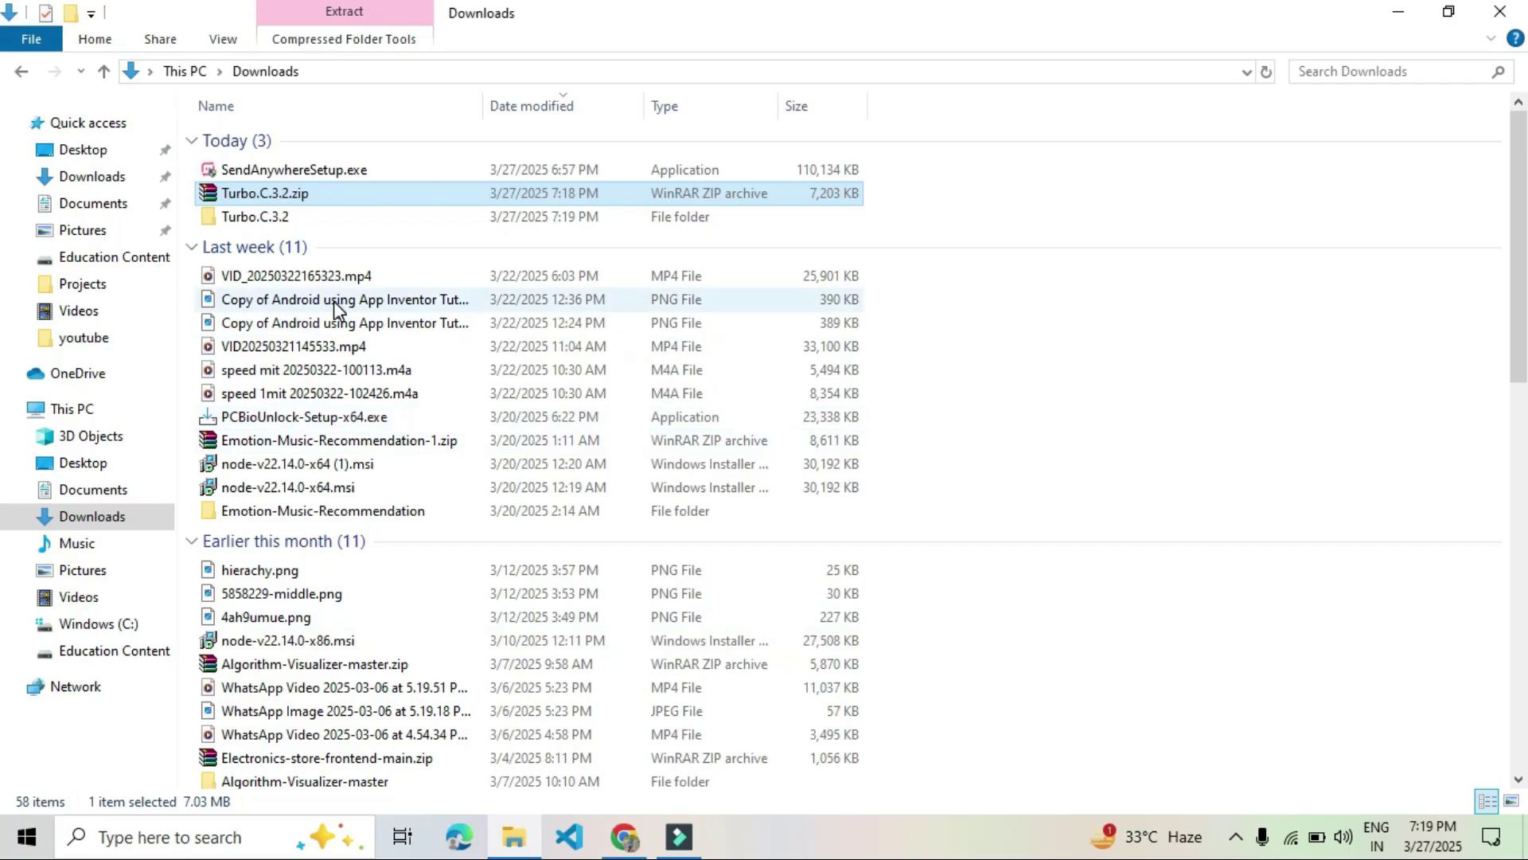
# Step: Open the nested Turbo.C.3.2 folder inside the extracted folder and launch setup.exe
pyautogui.doubleClick(271, 222)
pyautogui.doubleClick(301, 145)
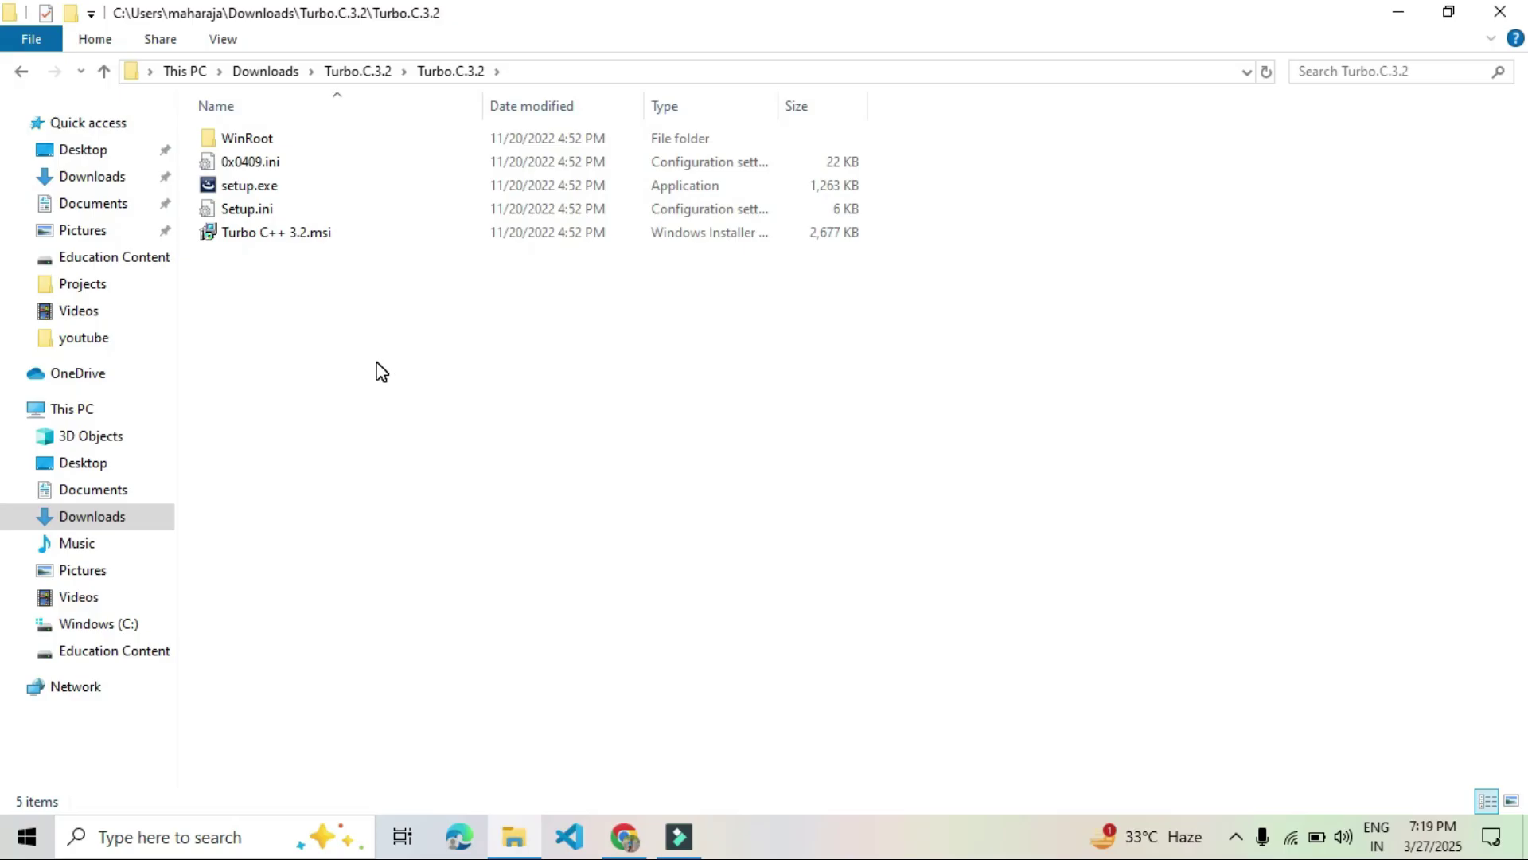
pyautogui.doubleClick(250, 190)
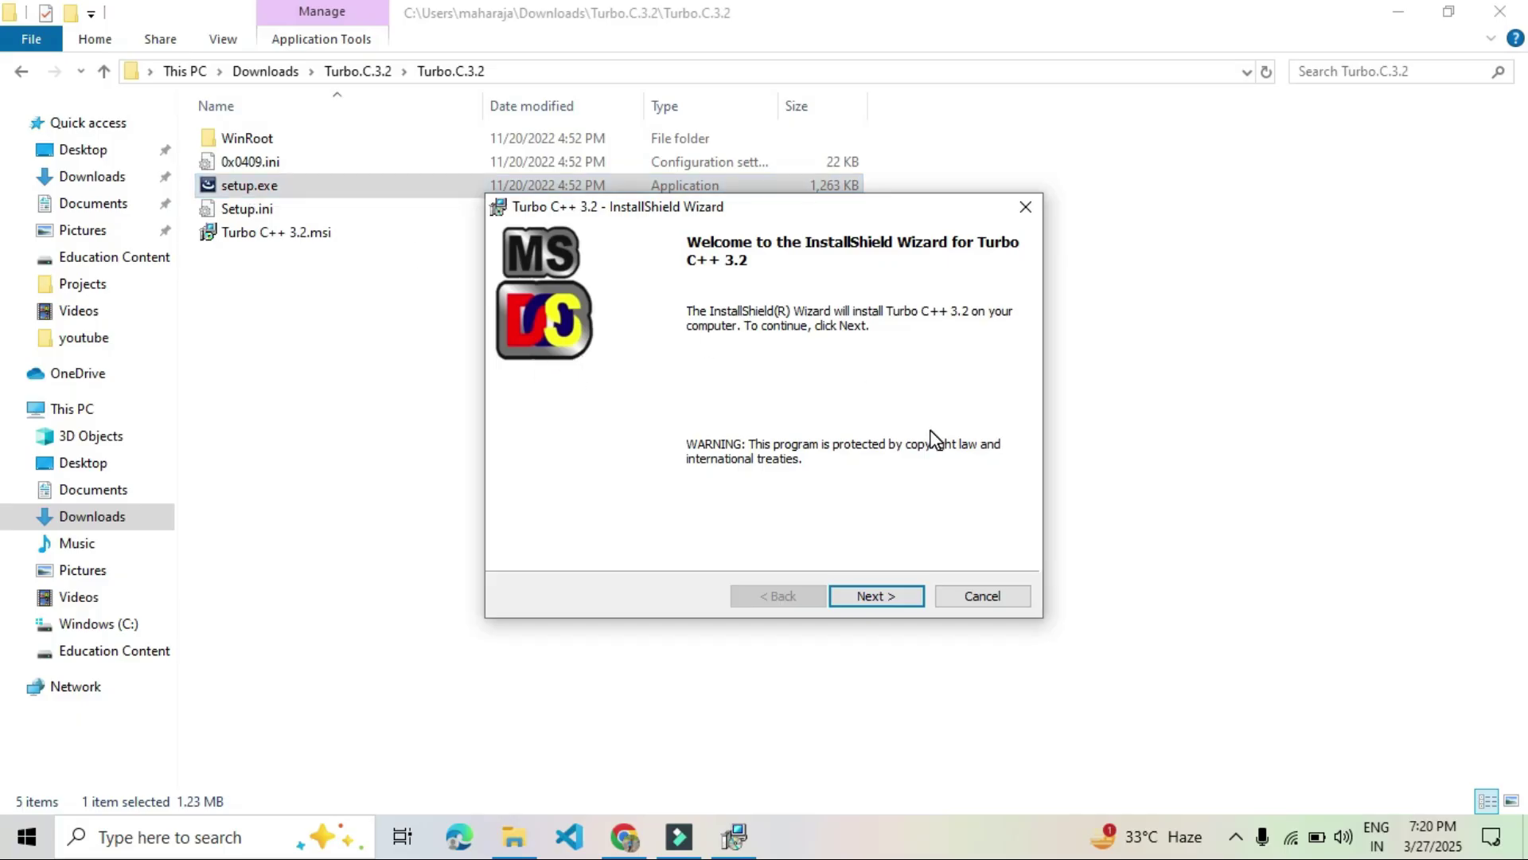
# Step: Accept the Microsoft Public License terms in the setup wizard and read the agreement through to its end
pyautogui.click(879, 595)
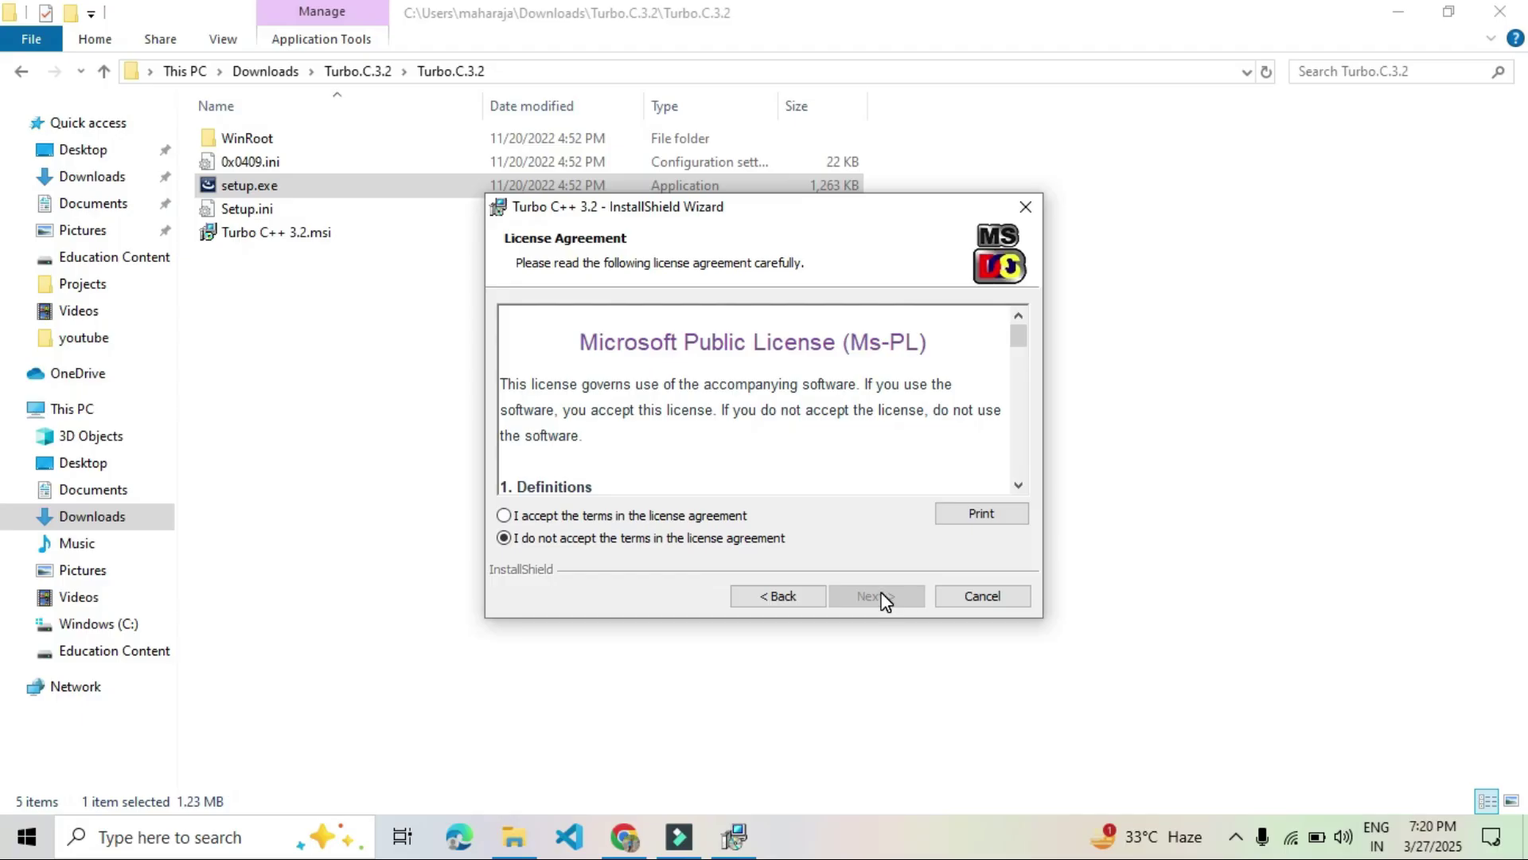
pyautogui.click(552, 515)
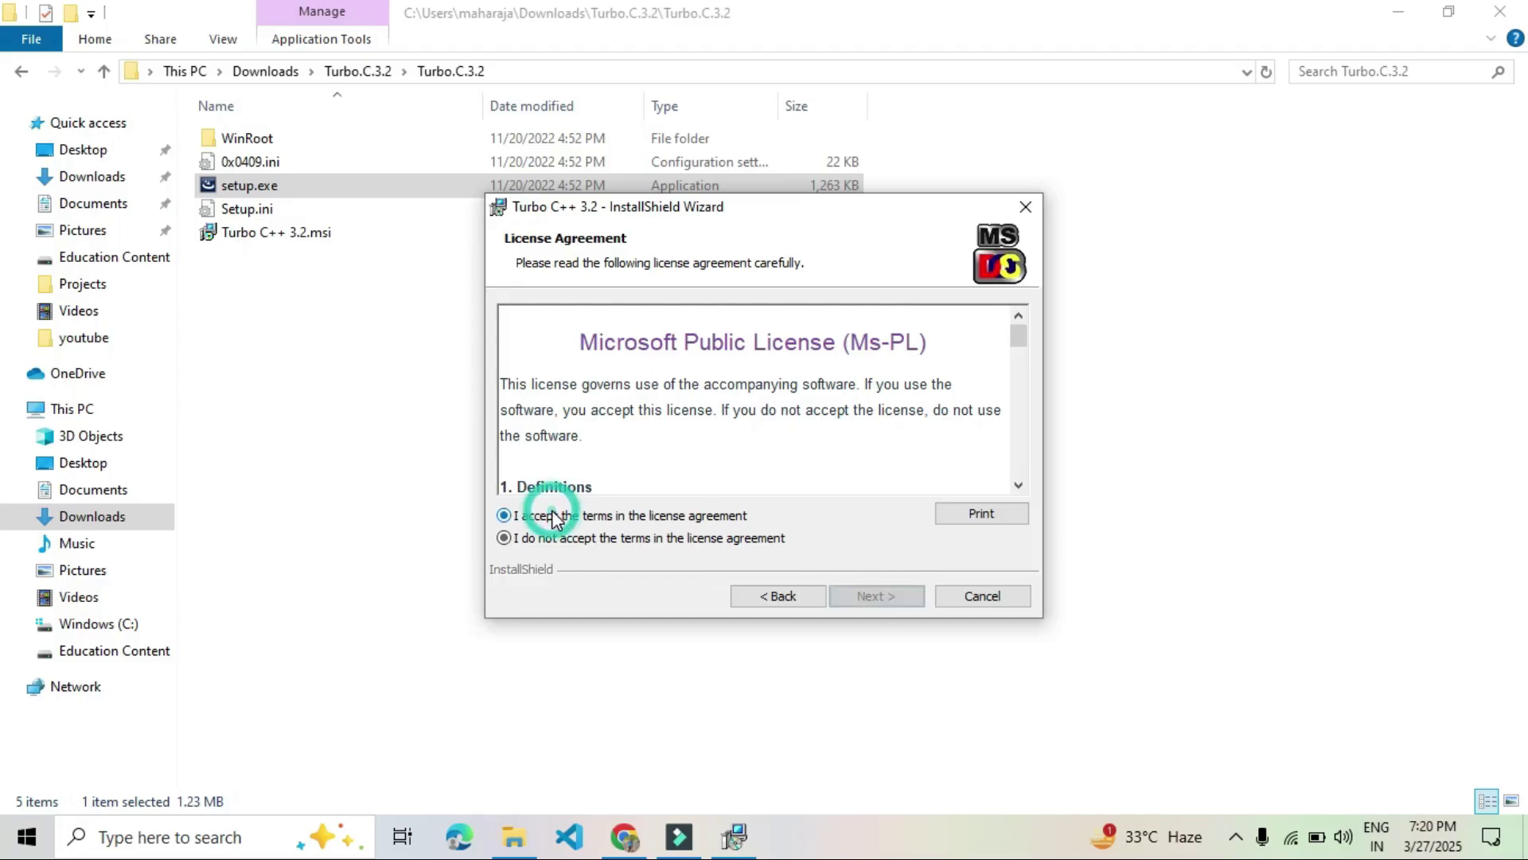
pyautogui.click(1027, 437)
pyautogui.click(1027, 437)
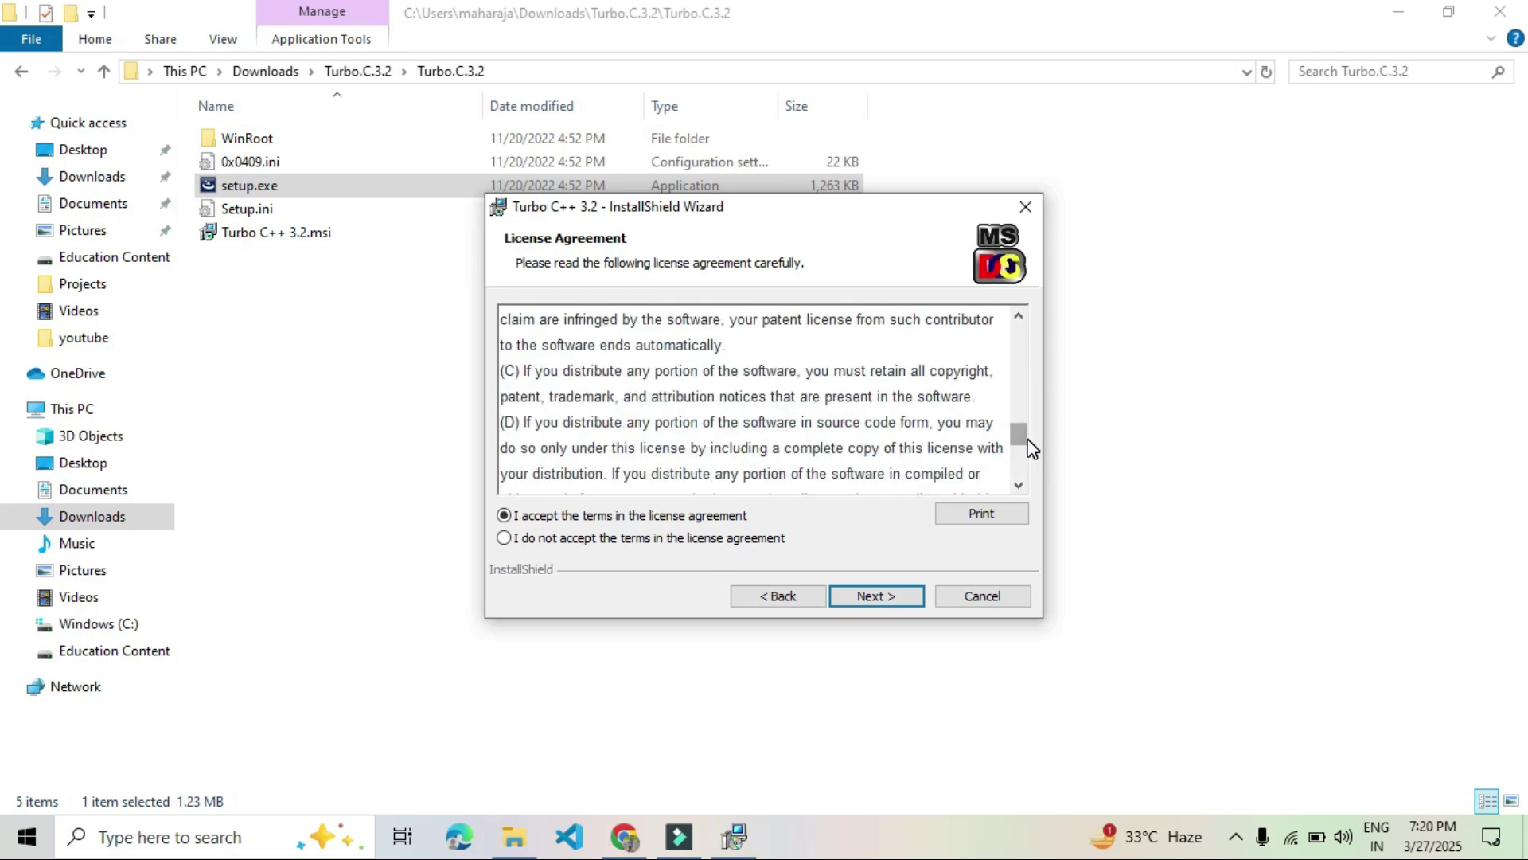
pyautogui.click(1023, 447)
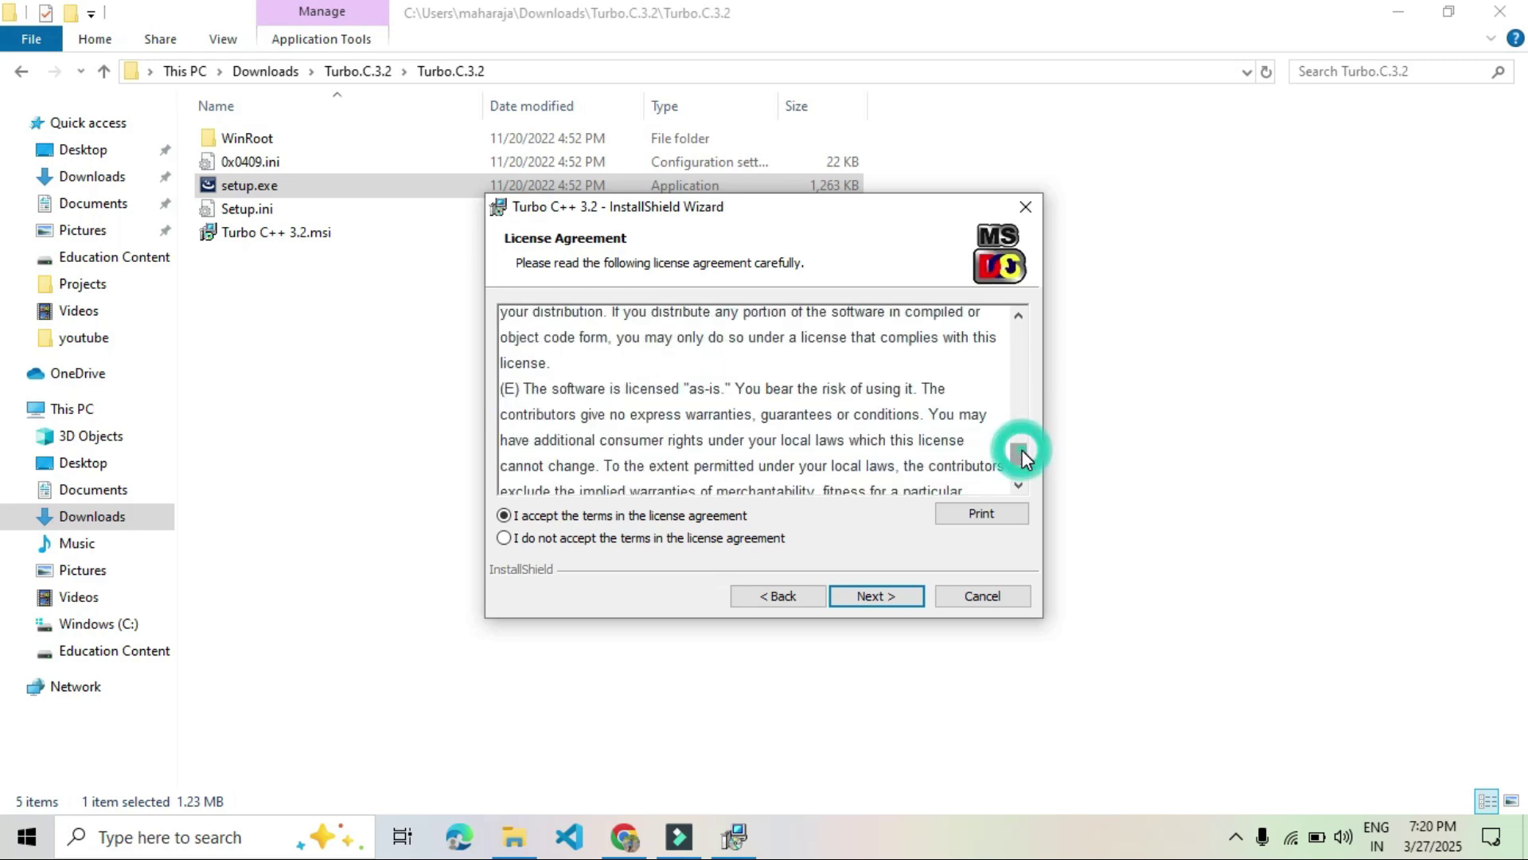
pyautogui.click(1019, 485)
pyautogui.click(1019, 485)
pyautogui.click(1019, 484)
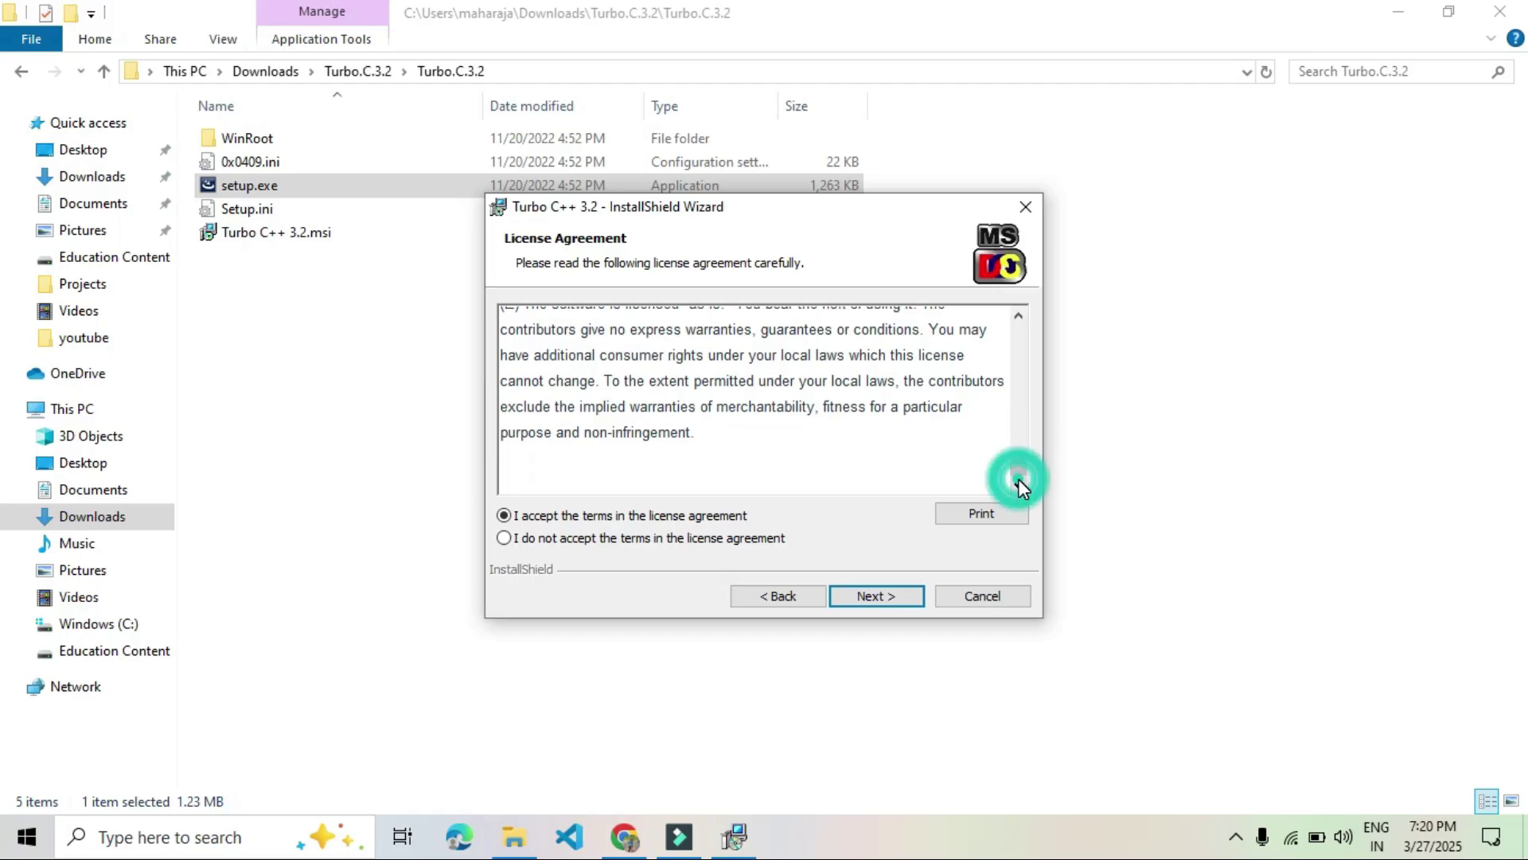
# Step: Install Turbo C++ 3.2 with the Typical setup into C:\TURBOC3 and finish the wizard with program launch enabled
pyautogui.click(877, 595)
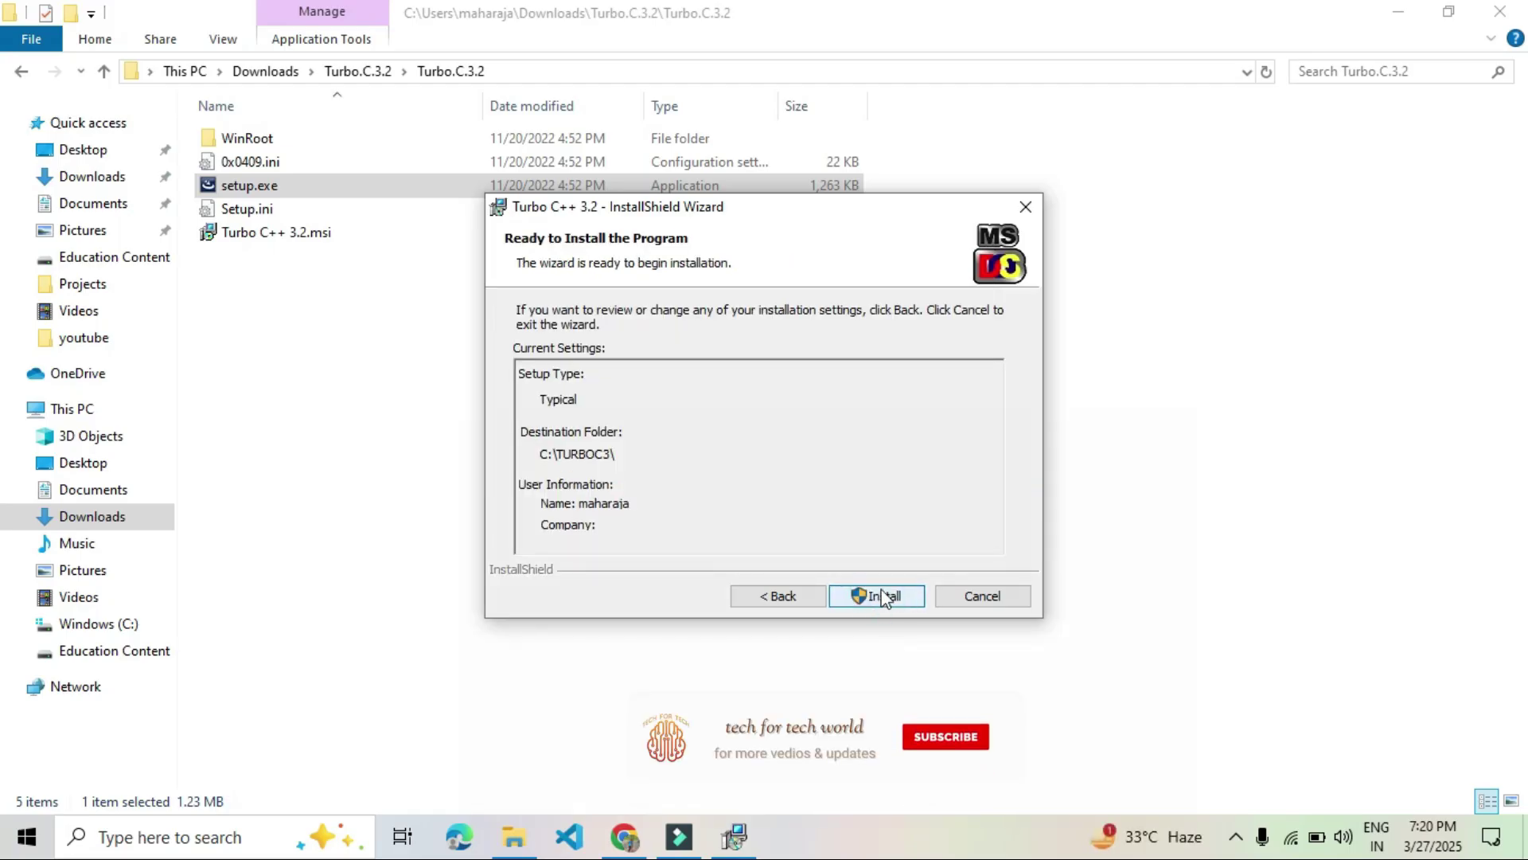
pyautogui.click(882, 595)
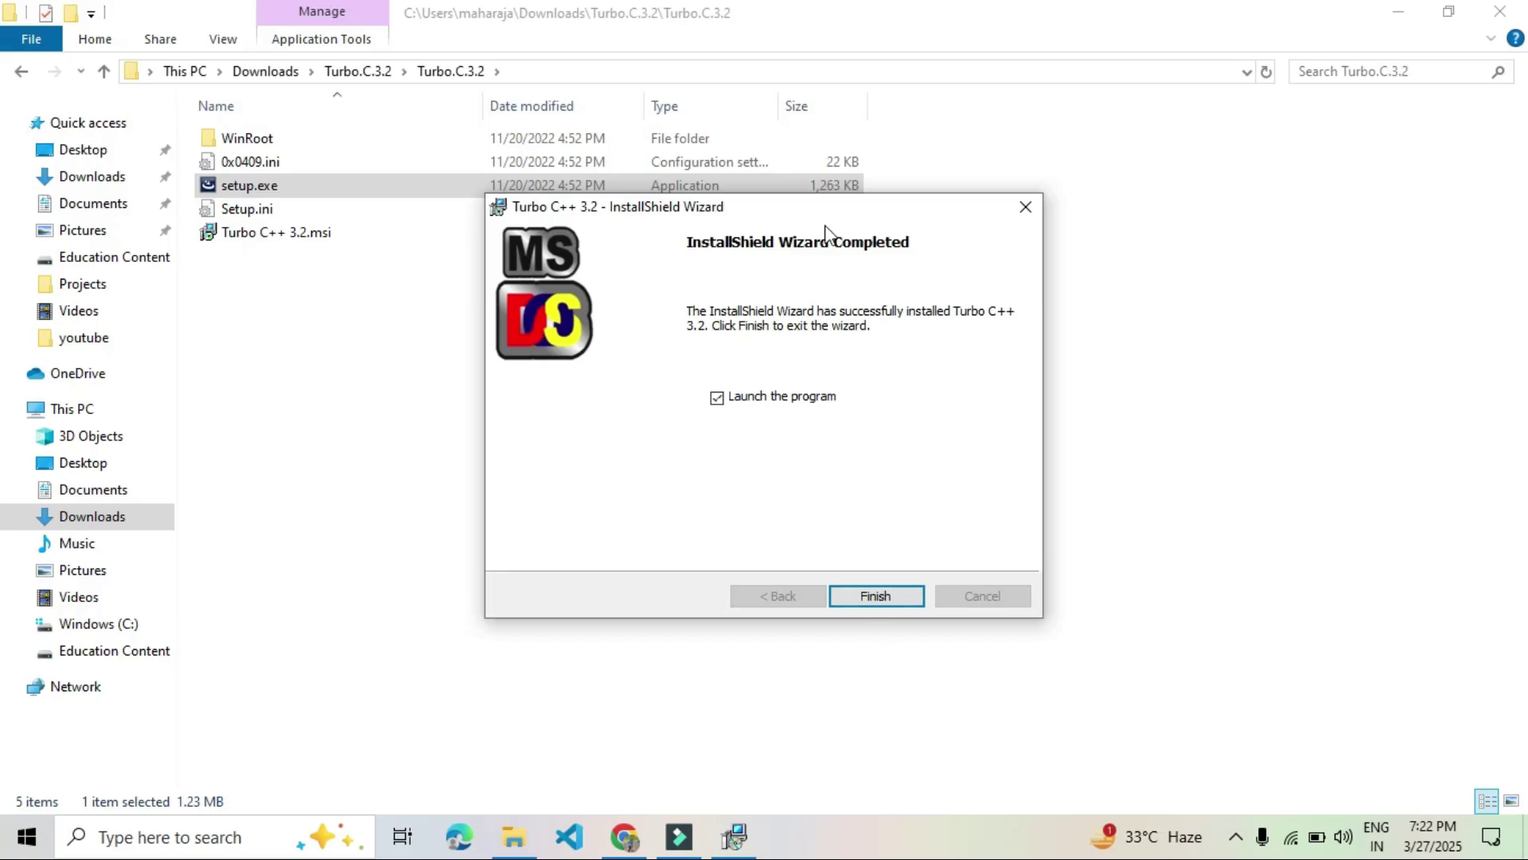
pyautogui.click(886, 595)
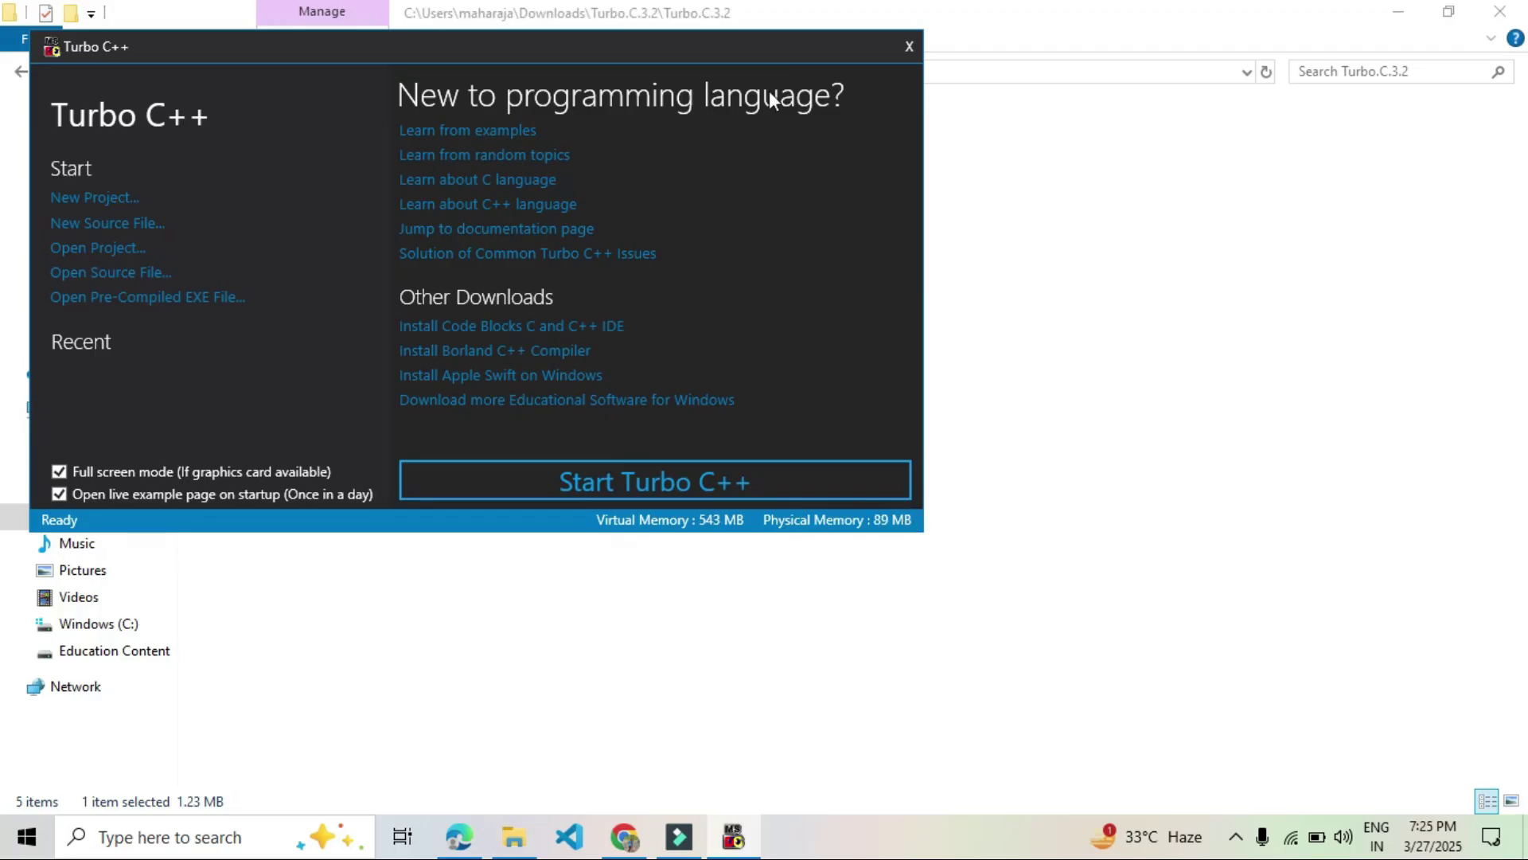
# Step: Start Turbo C++ from its launcher and maximize the empty NONAME00.CPP editor window
pyautogui.click(670, 493)
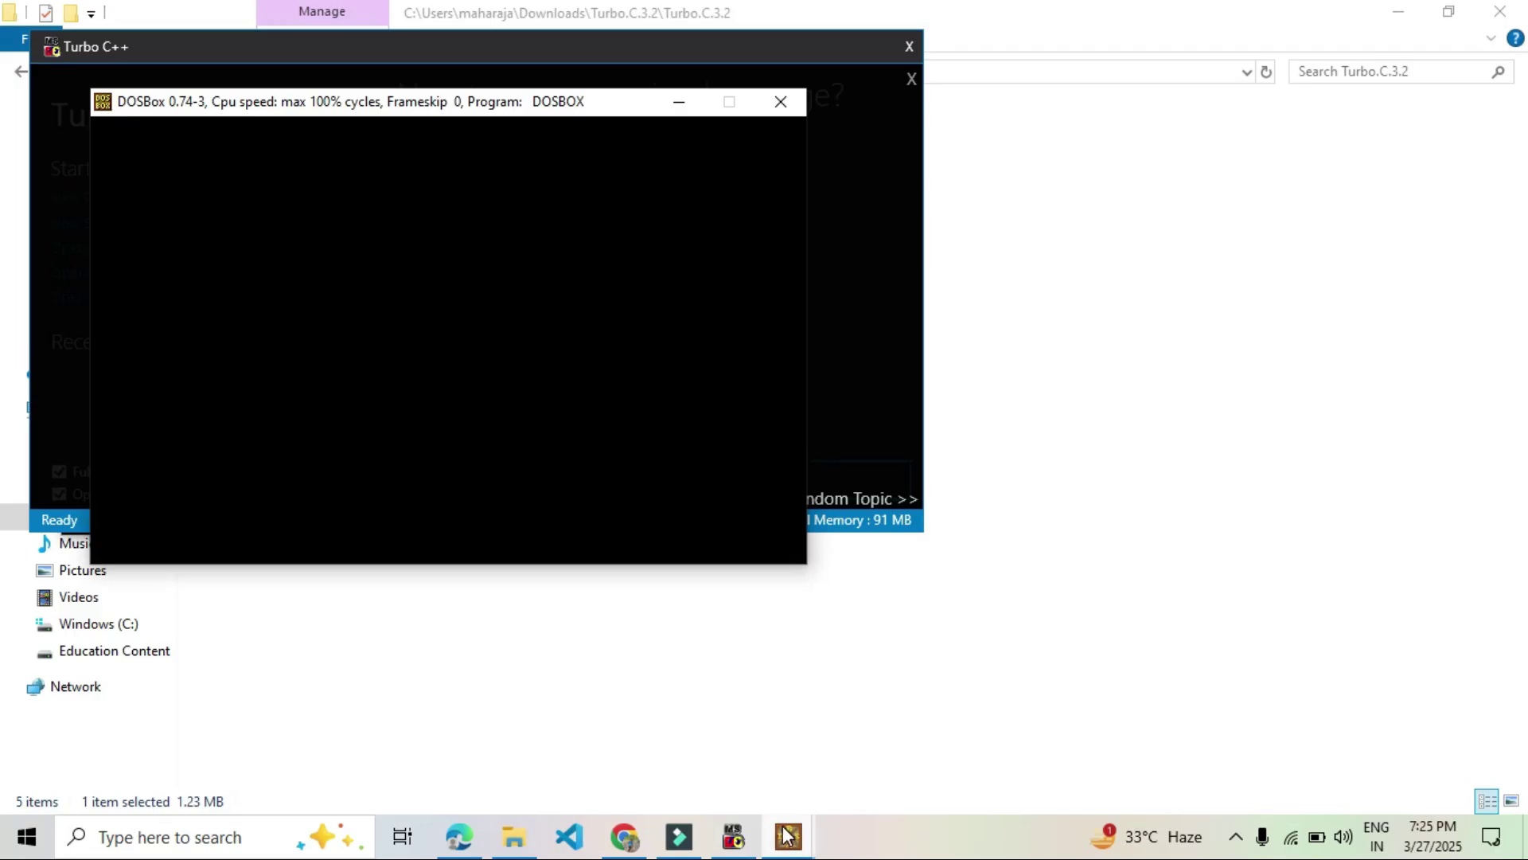
pyautogui.moveTo(788, 836)
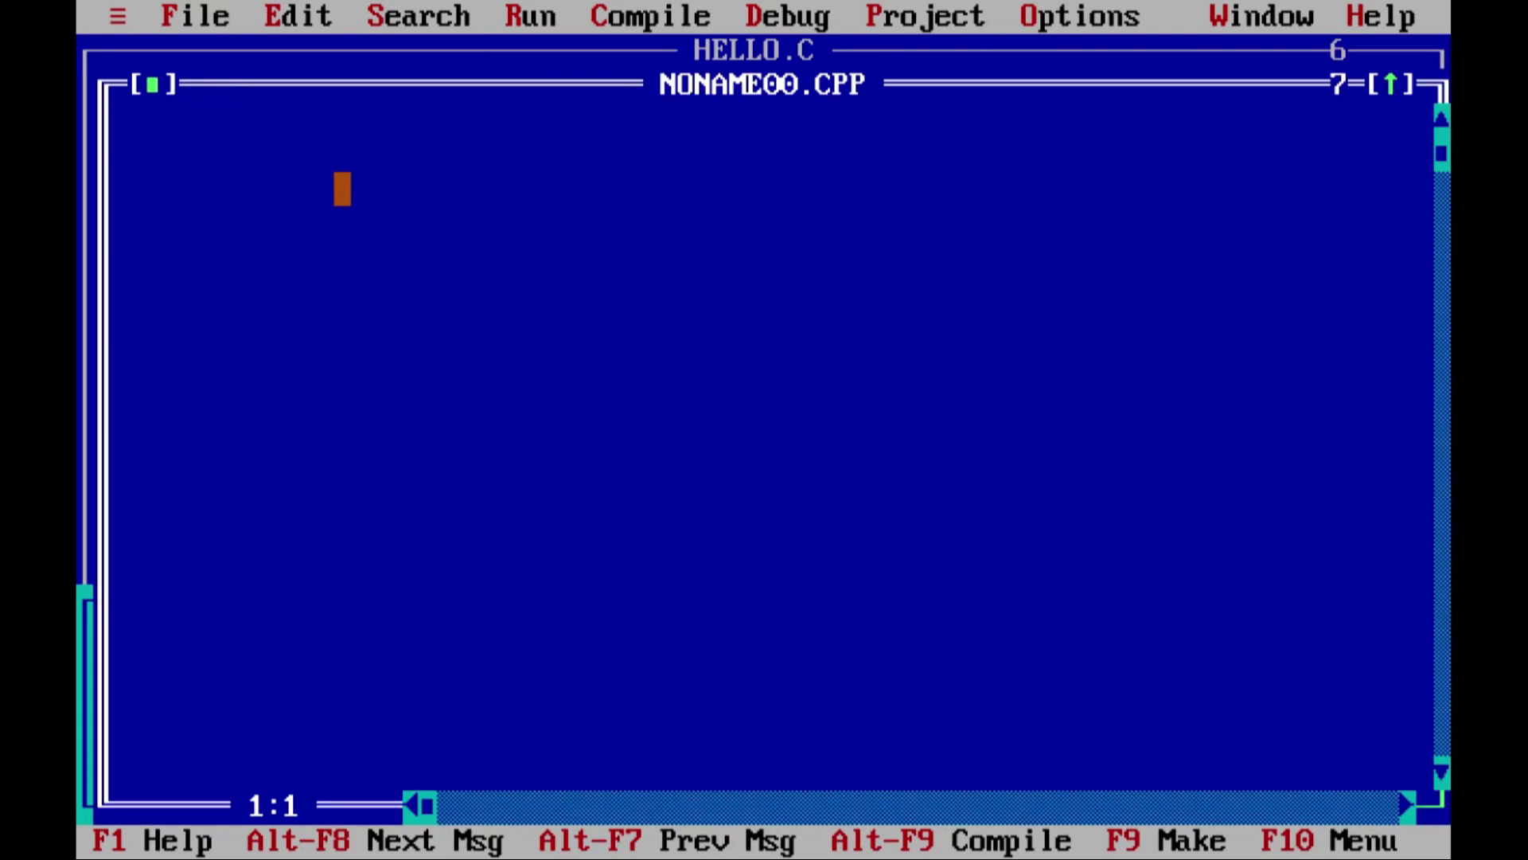
pyautogui.press('F5')
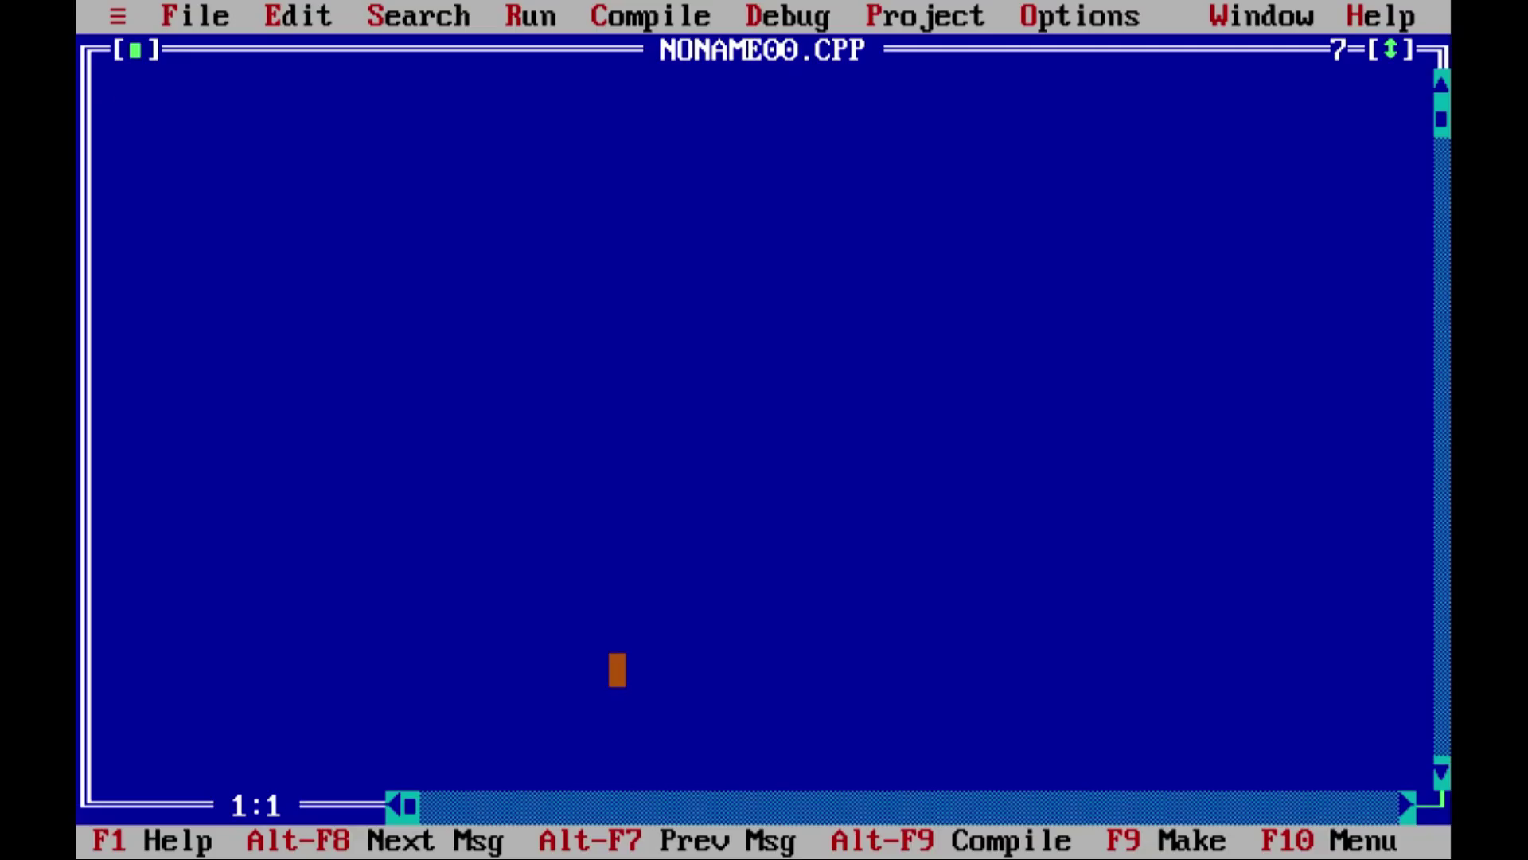
# Step: Write the header lines #include<stdio.h> and #include<conio.h> at the start of NONAME00.CPP
pyautogui.write('#incl')
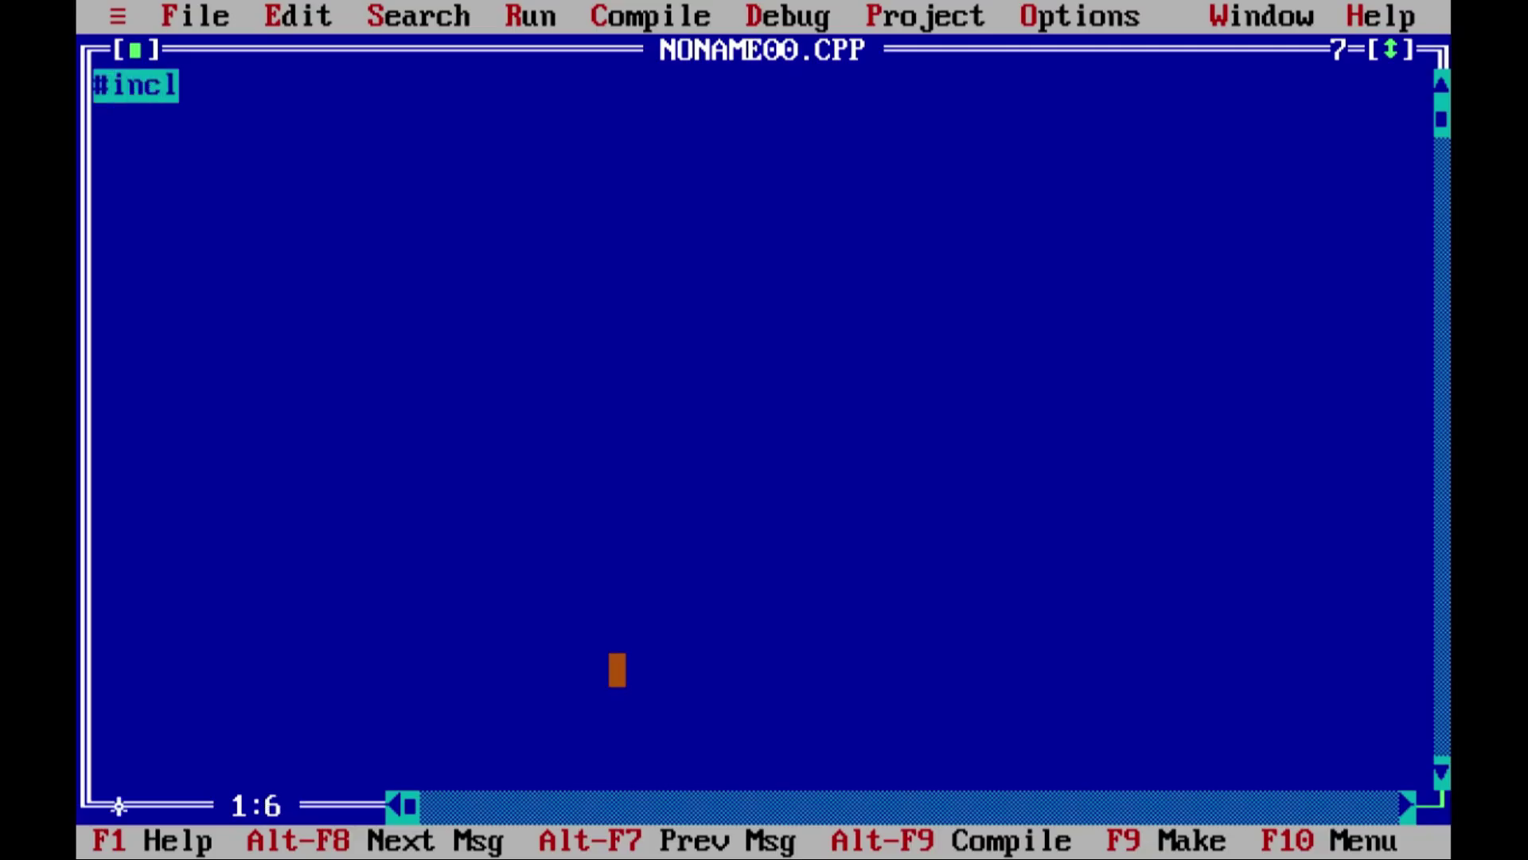
pyautogui.write('ude<')
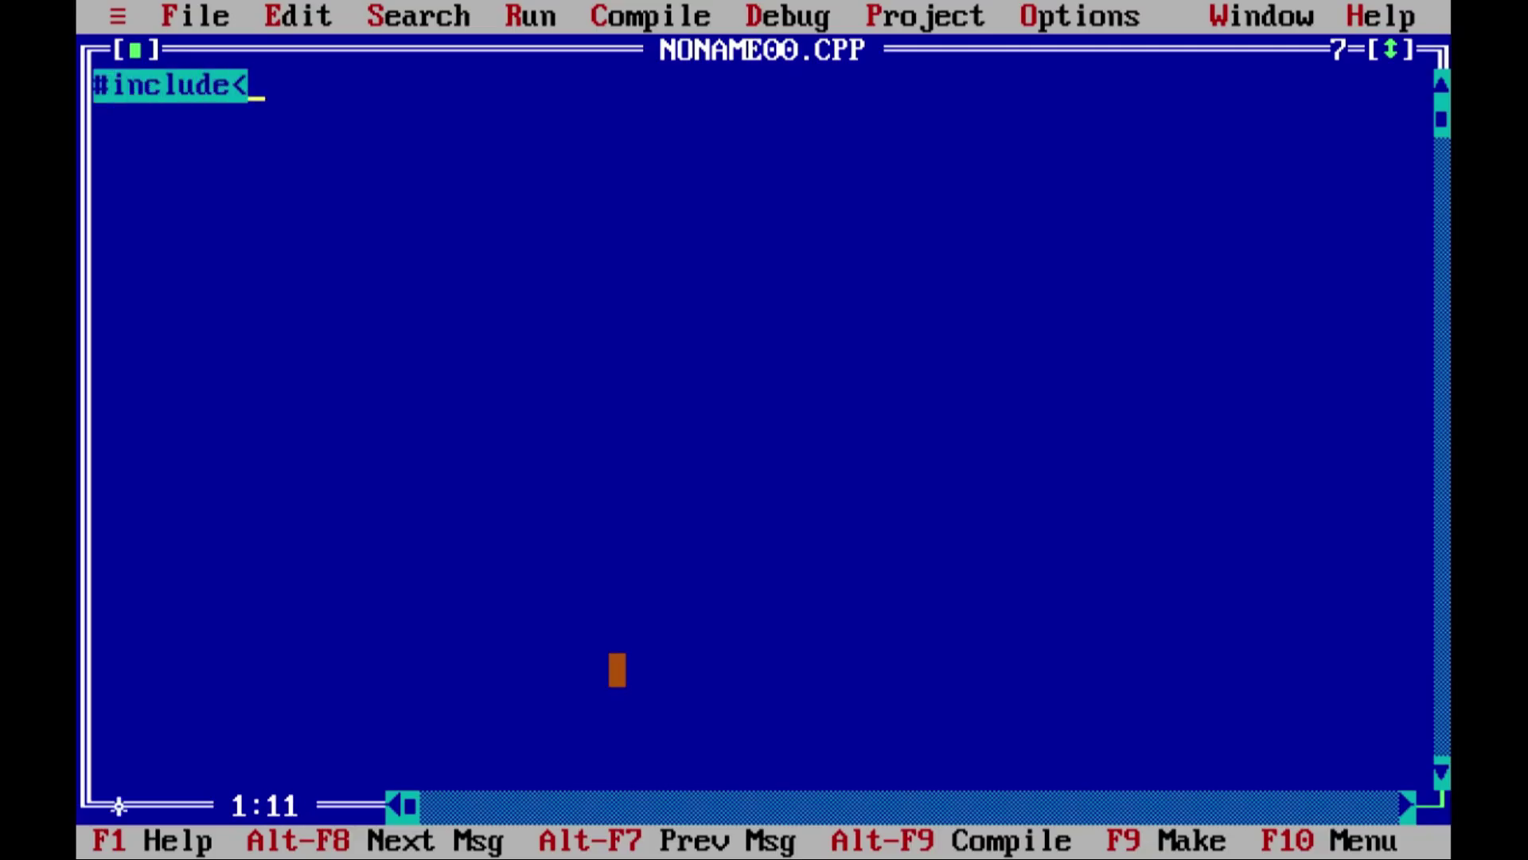
pyautogui.write('stdio')
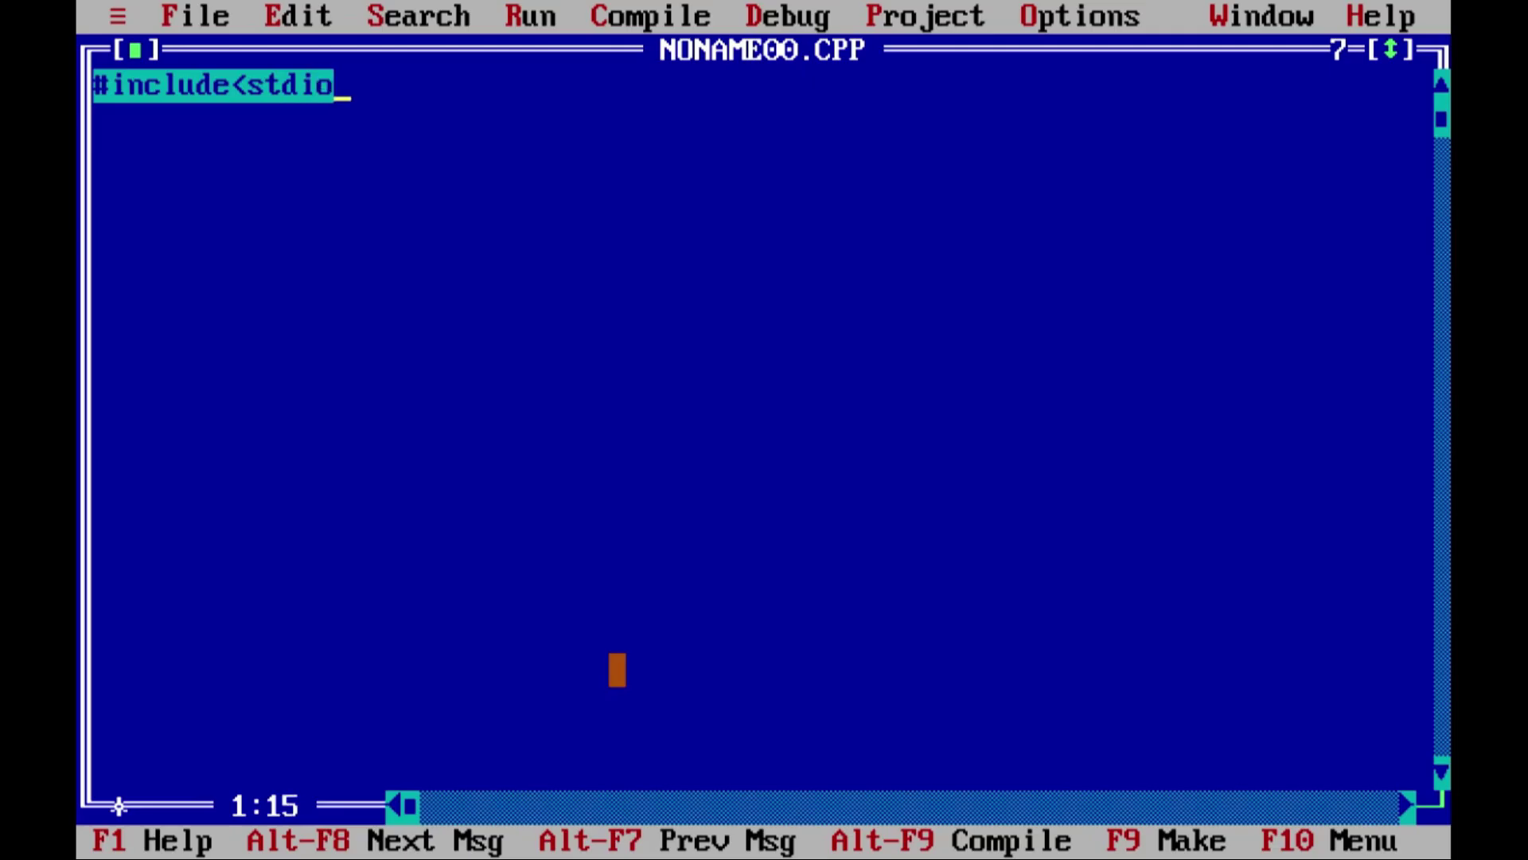
pyautogui.write('.h>')
pyautogui.press('Return')
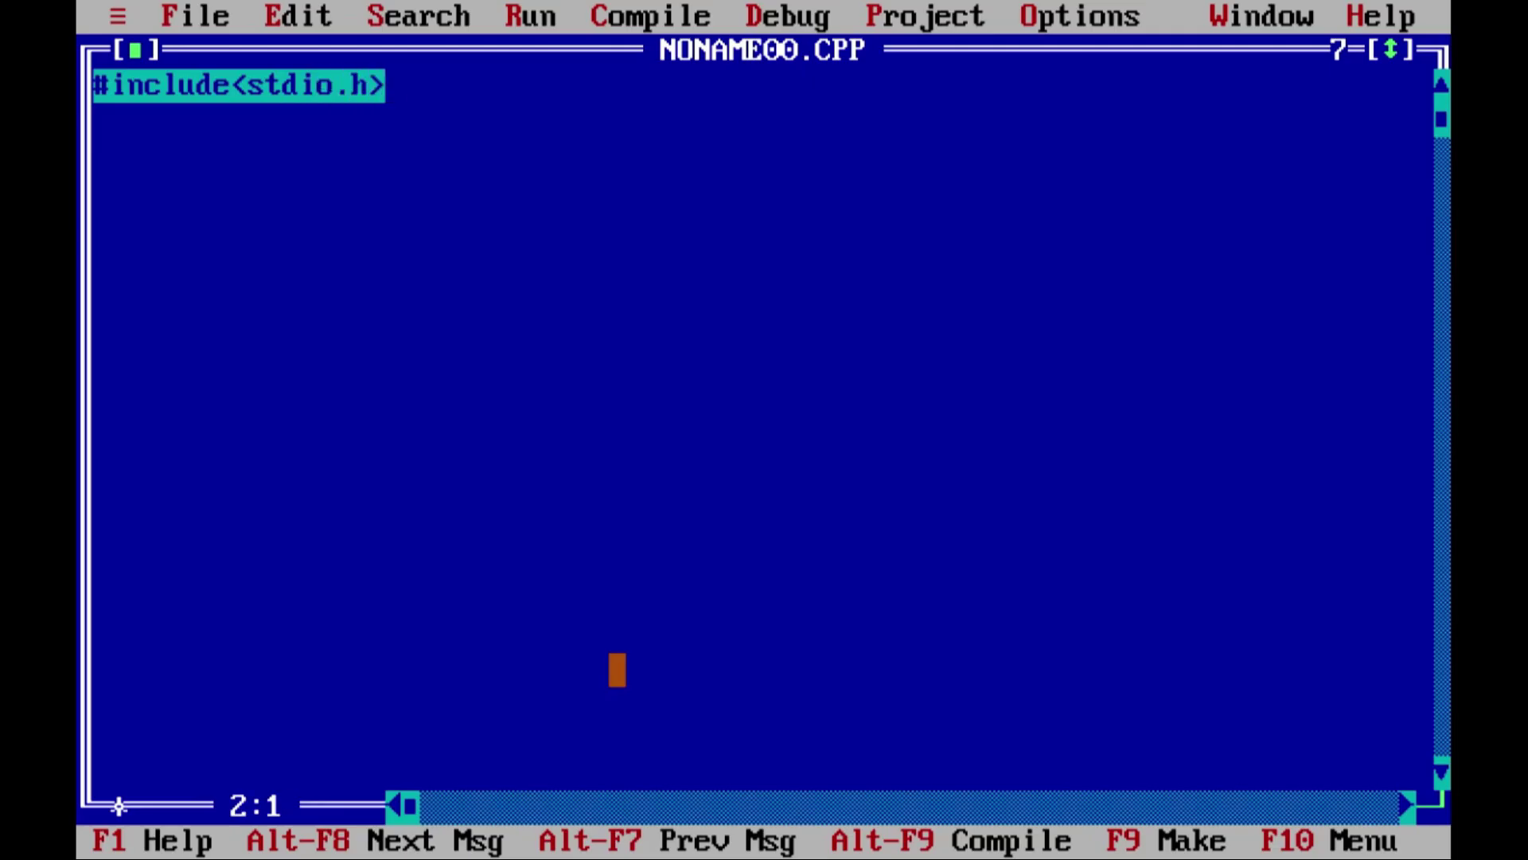
pyautogui.write('#incl')
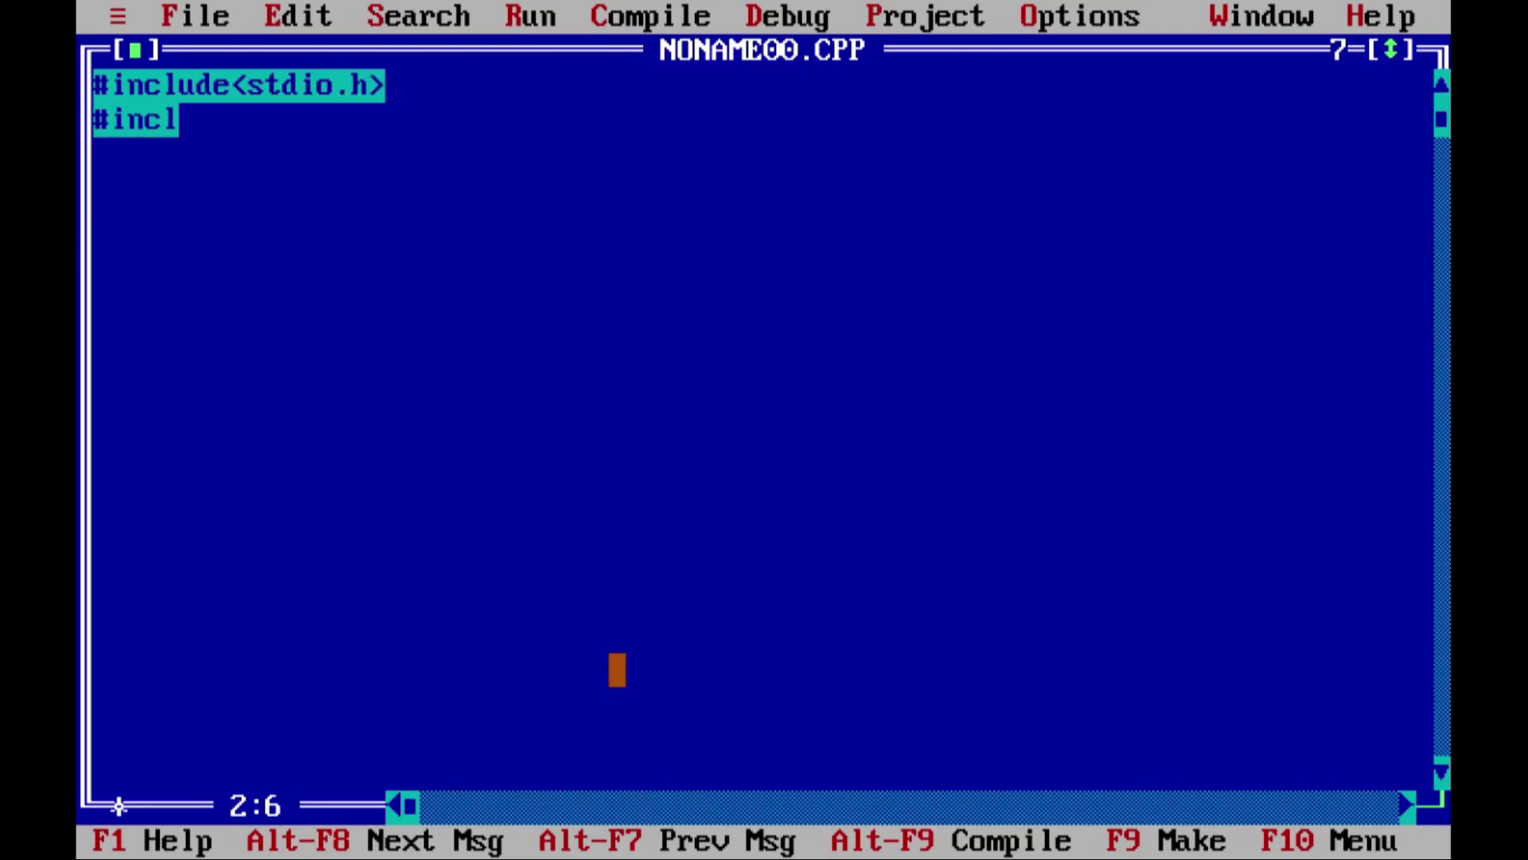
pyautogui.write('ude<c')
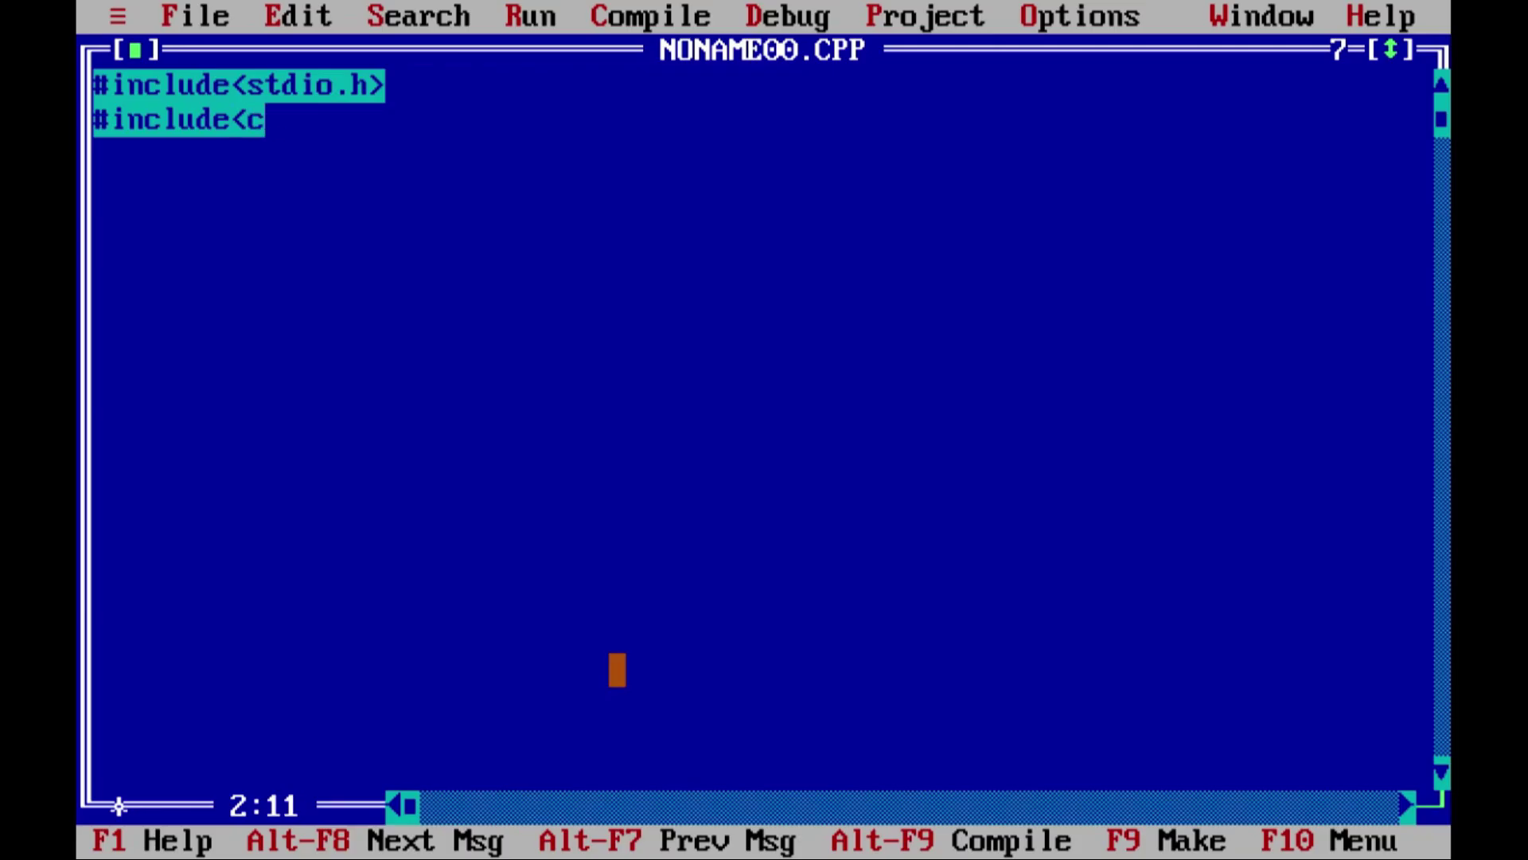
pyautogui.write('onio.')
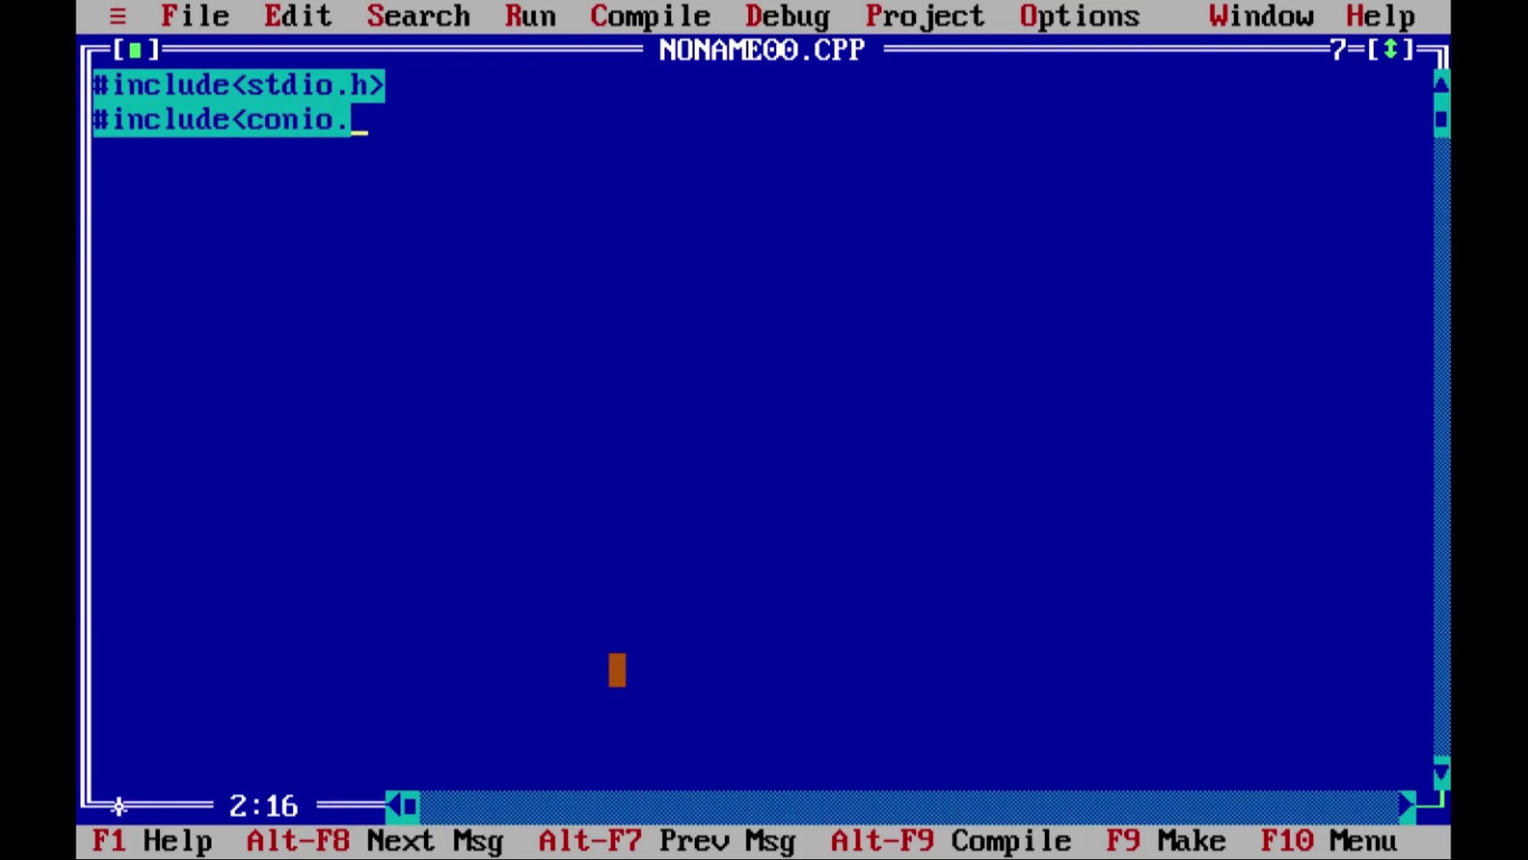
pyautogui.write('h>')
pyautogui.press('Return')
# Step: Begin the void main() function with an opening brace and a clrscr(); call on its own line
pyautogui.write('void ma')
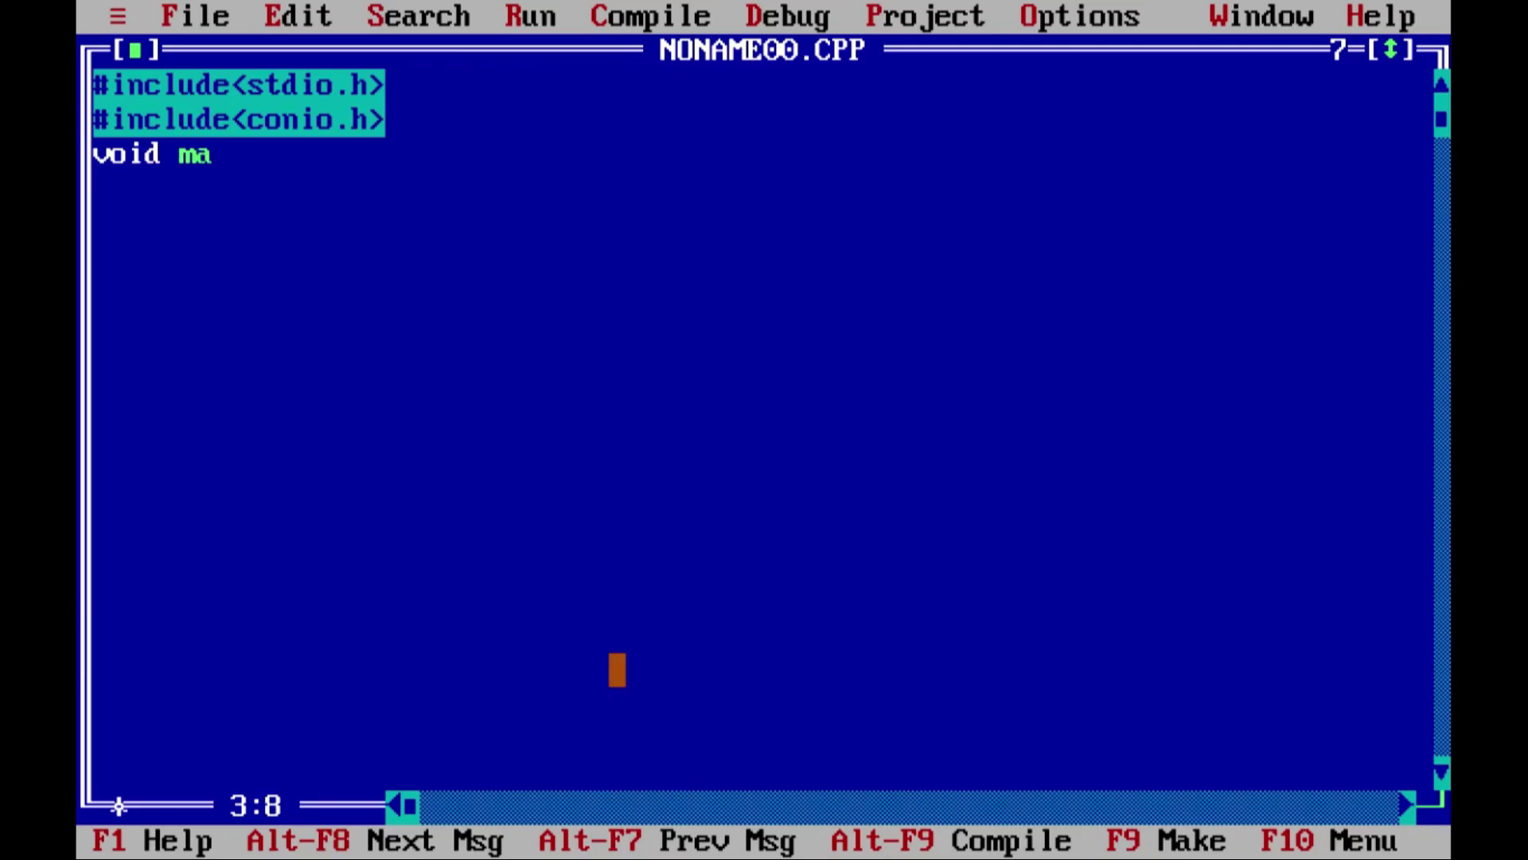
pyautogui.write('in()')
pyautogui.press('Return')
pyautogui.write('{')
pyautogui.press('Return')
pyautogui.write('clrscr()')
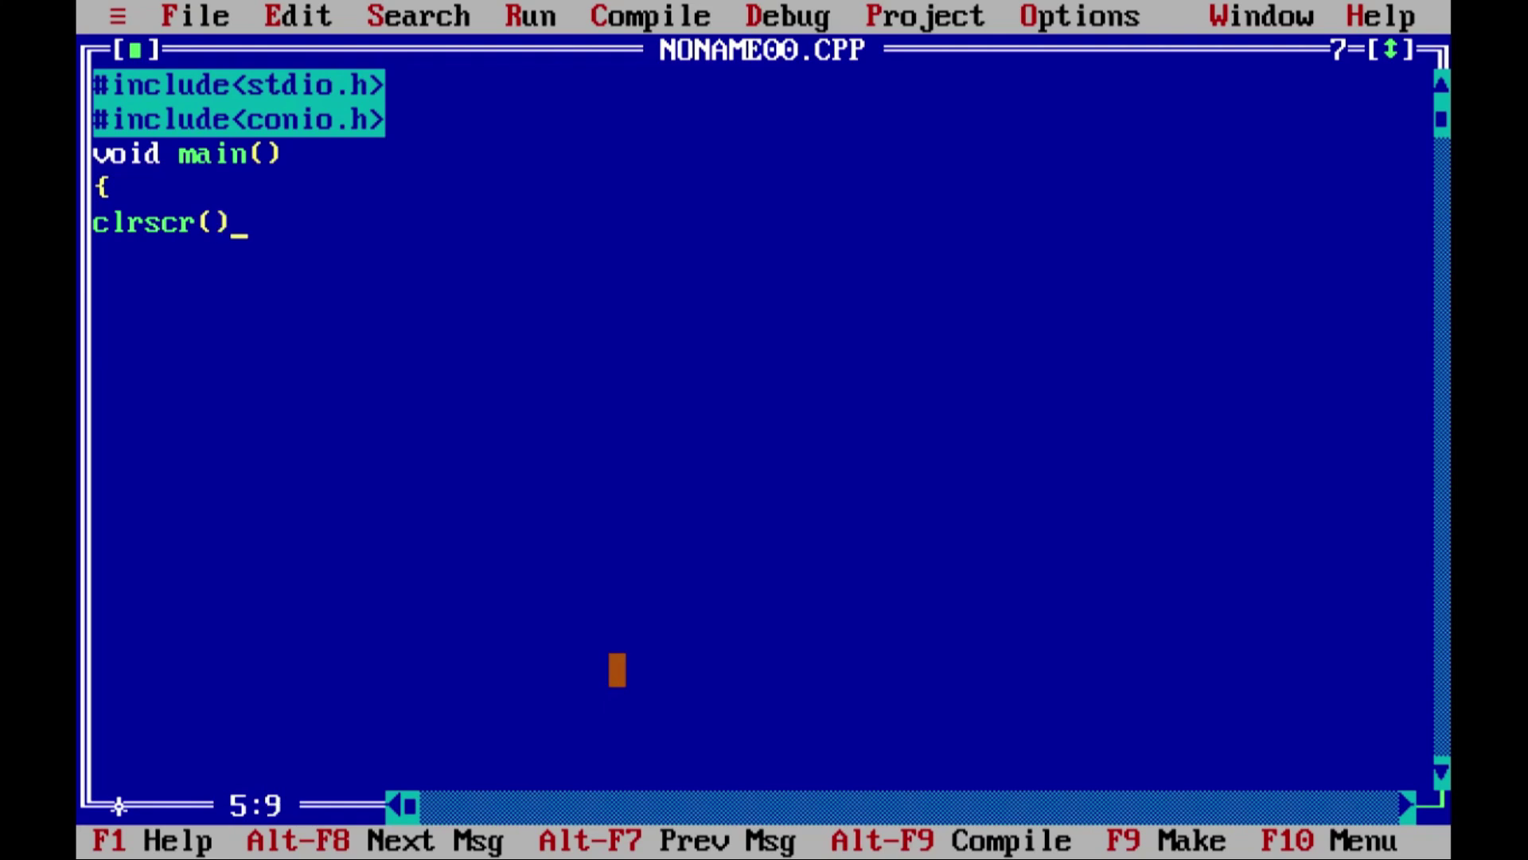
pyautogui.write(';')
pyautogui.press('Return')
# Step: Add the statement printf("welcome to tech for tech world"); below the clrscr() call
pyautogui.write('pr')
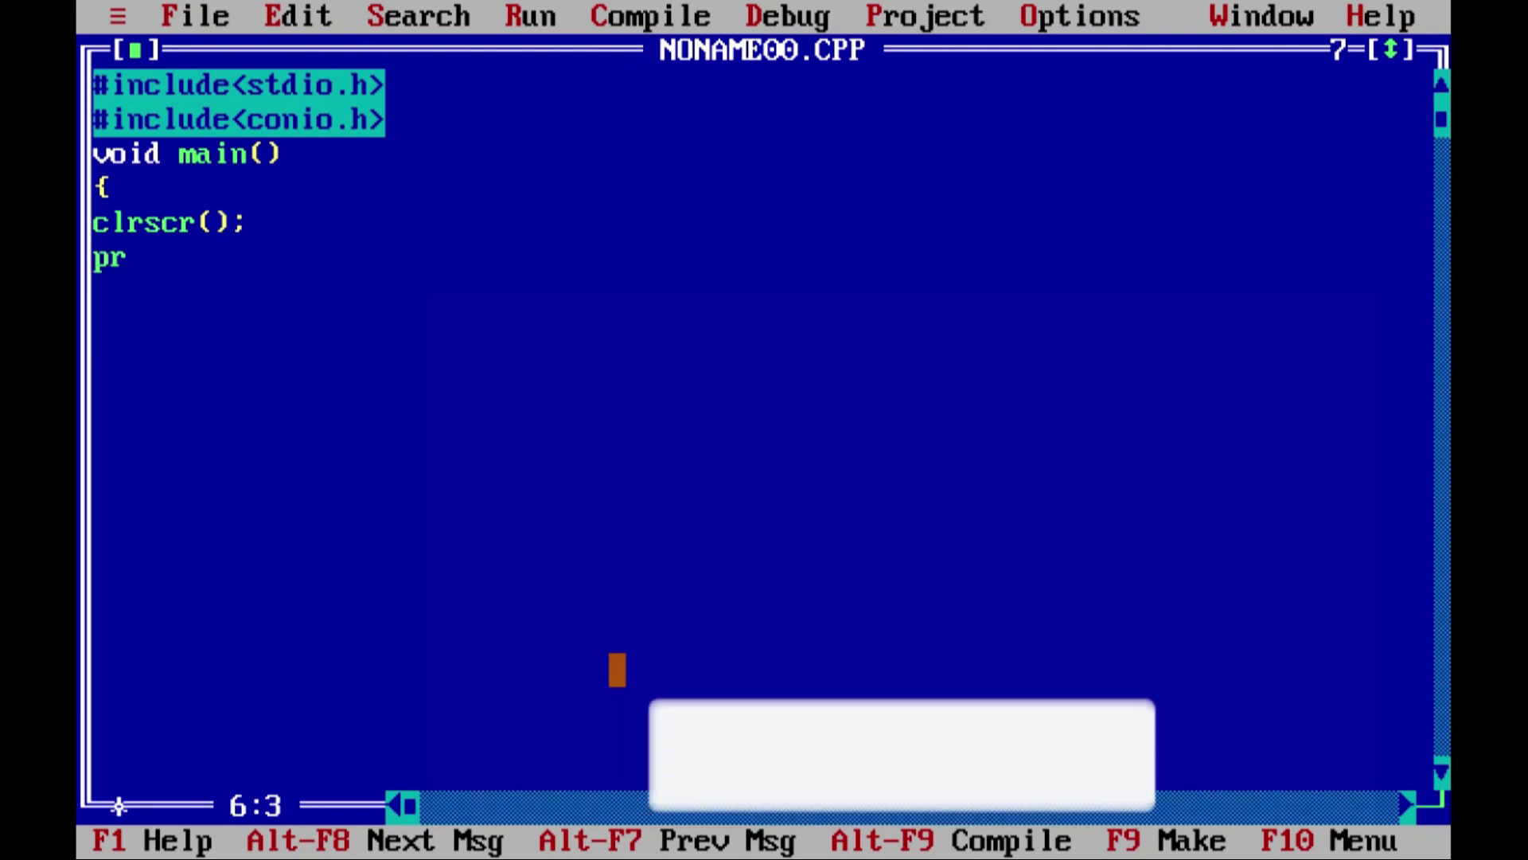
pyautogui.write('intf("')
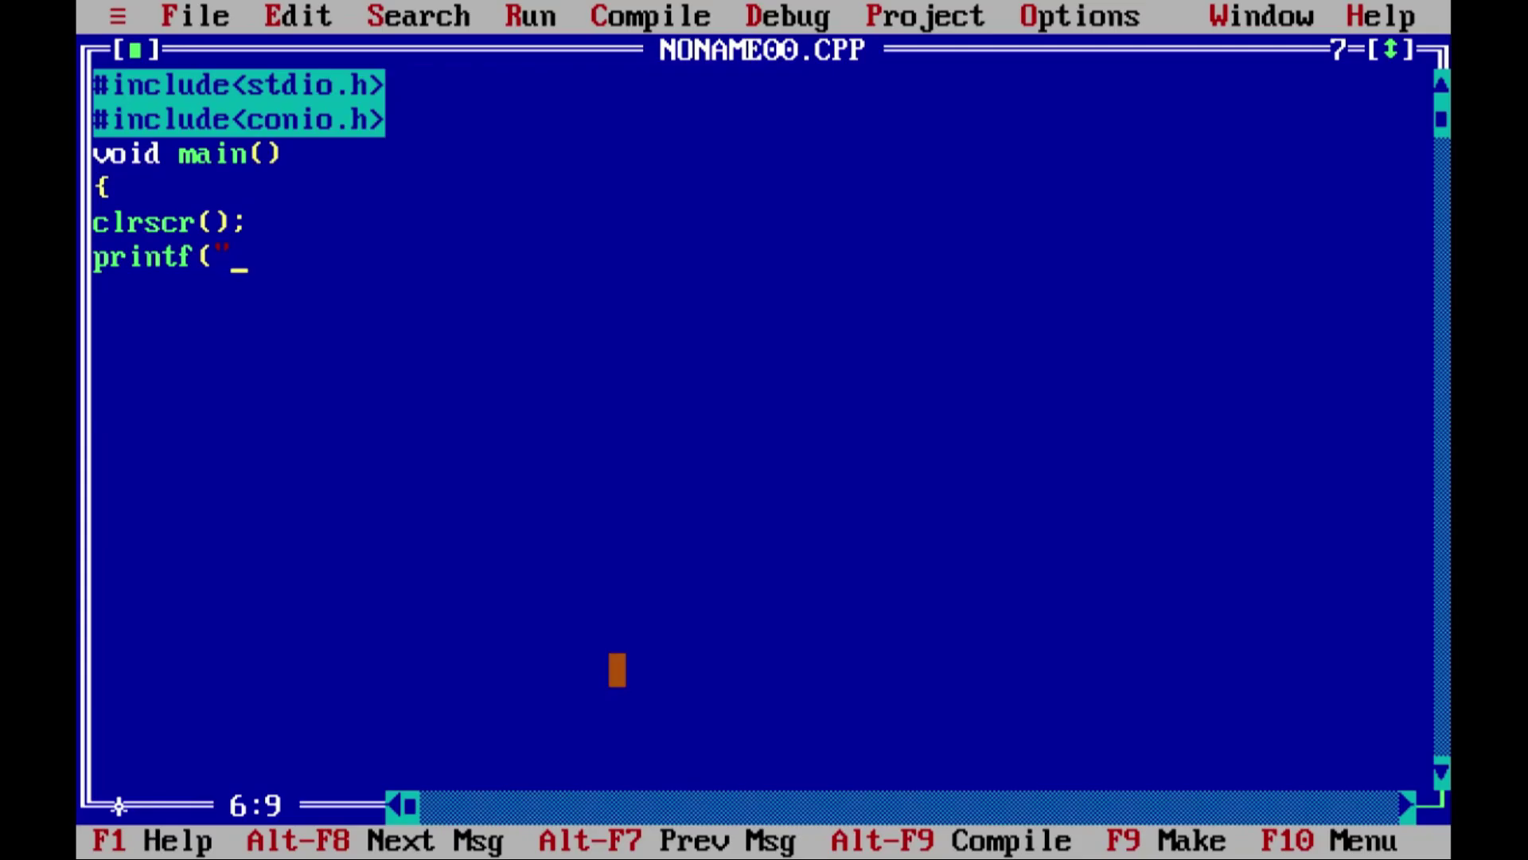
pyautogui.write('welco')
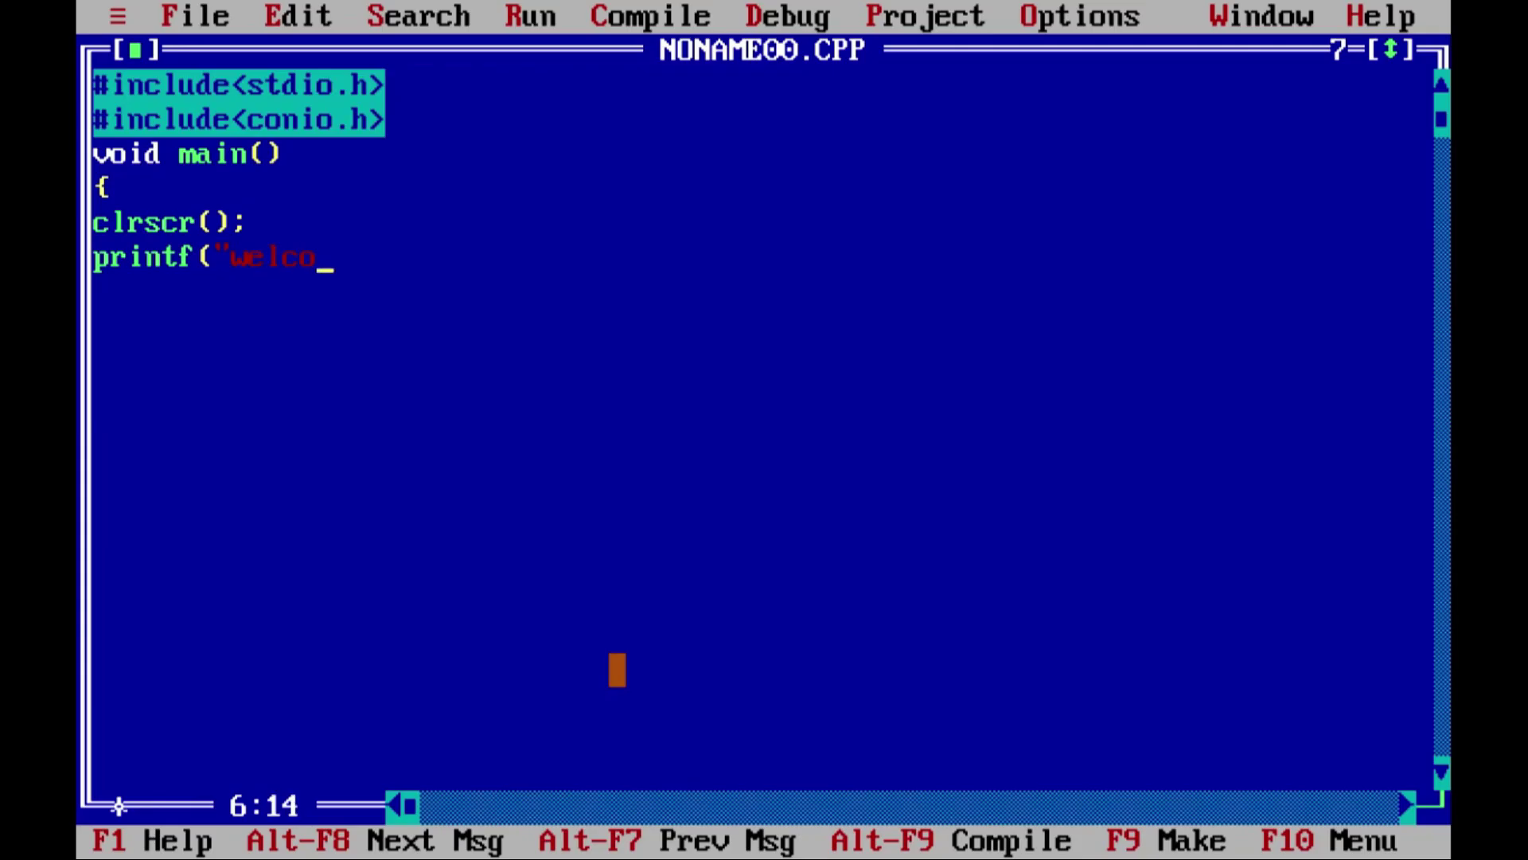
pyautogui.write('me to te')
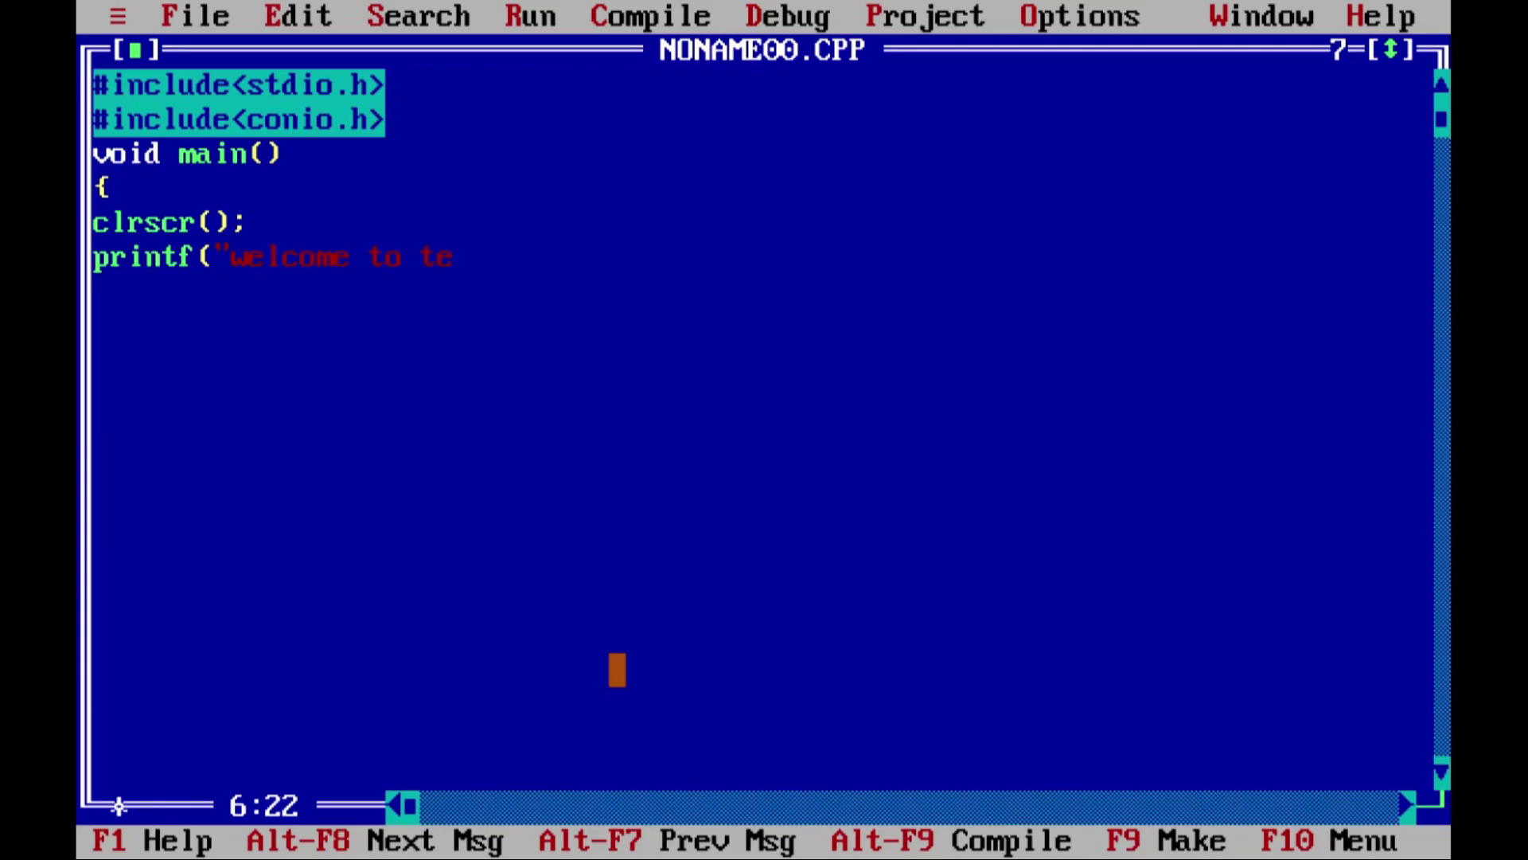
pyautogui.write('ch for tech wor')
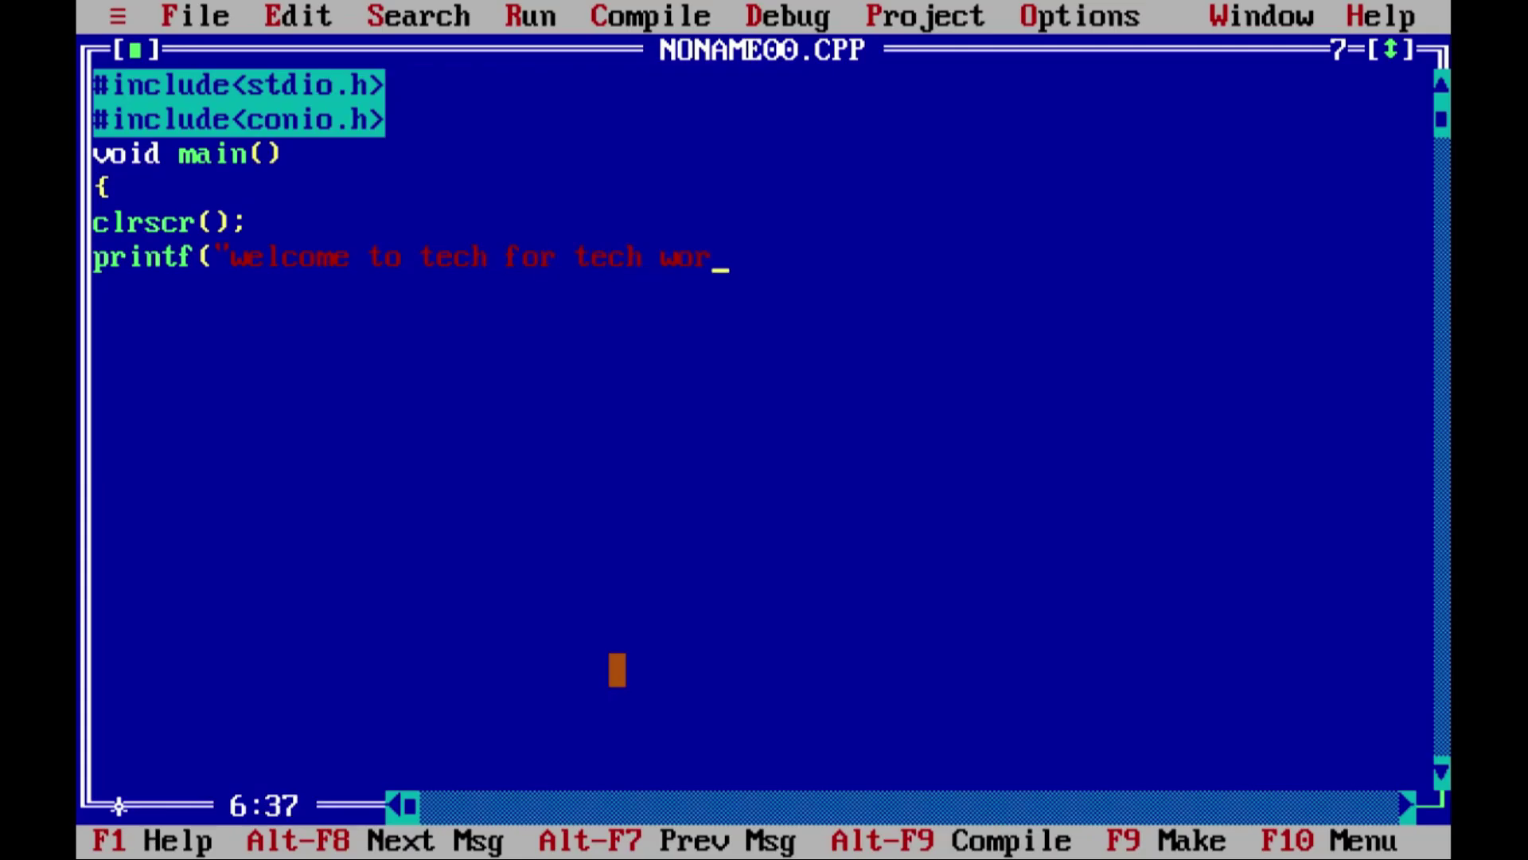
pyautogui.write('ld");')
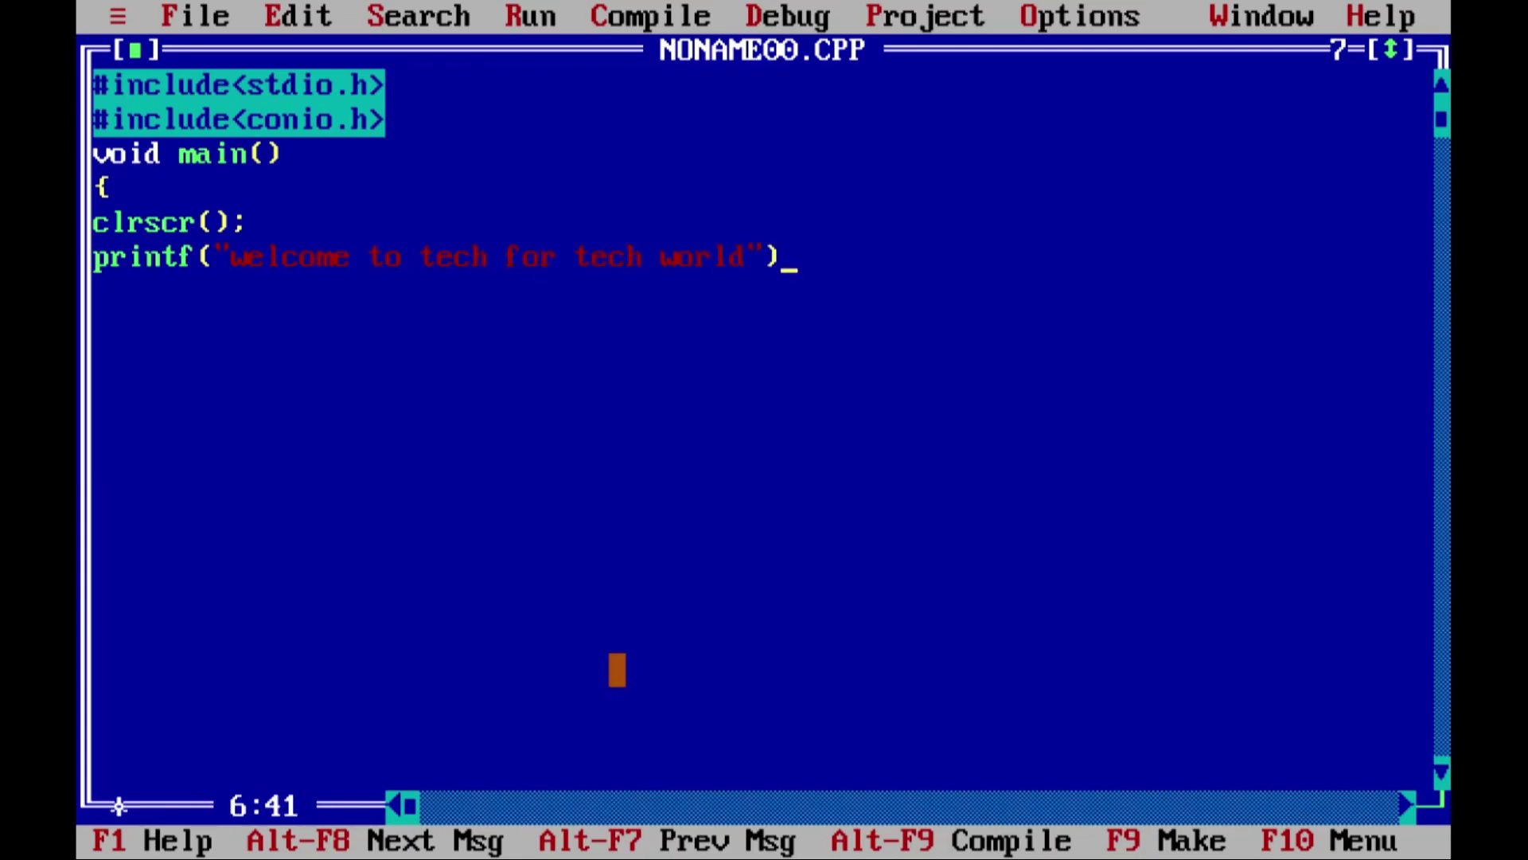
pyautogui.press('Return')
# Step: Add a getch(); call below the printf line and close the main function with a brace
pyautogui.write('getc')
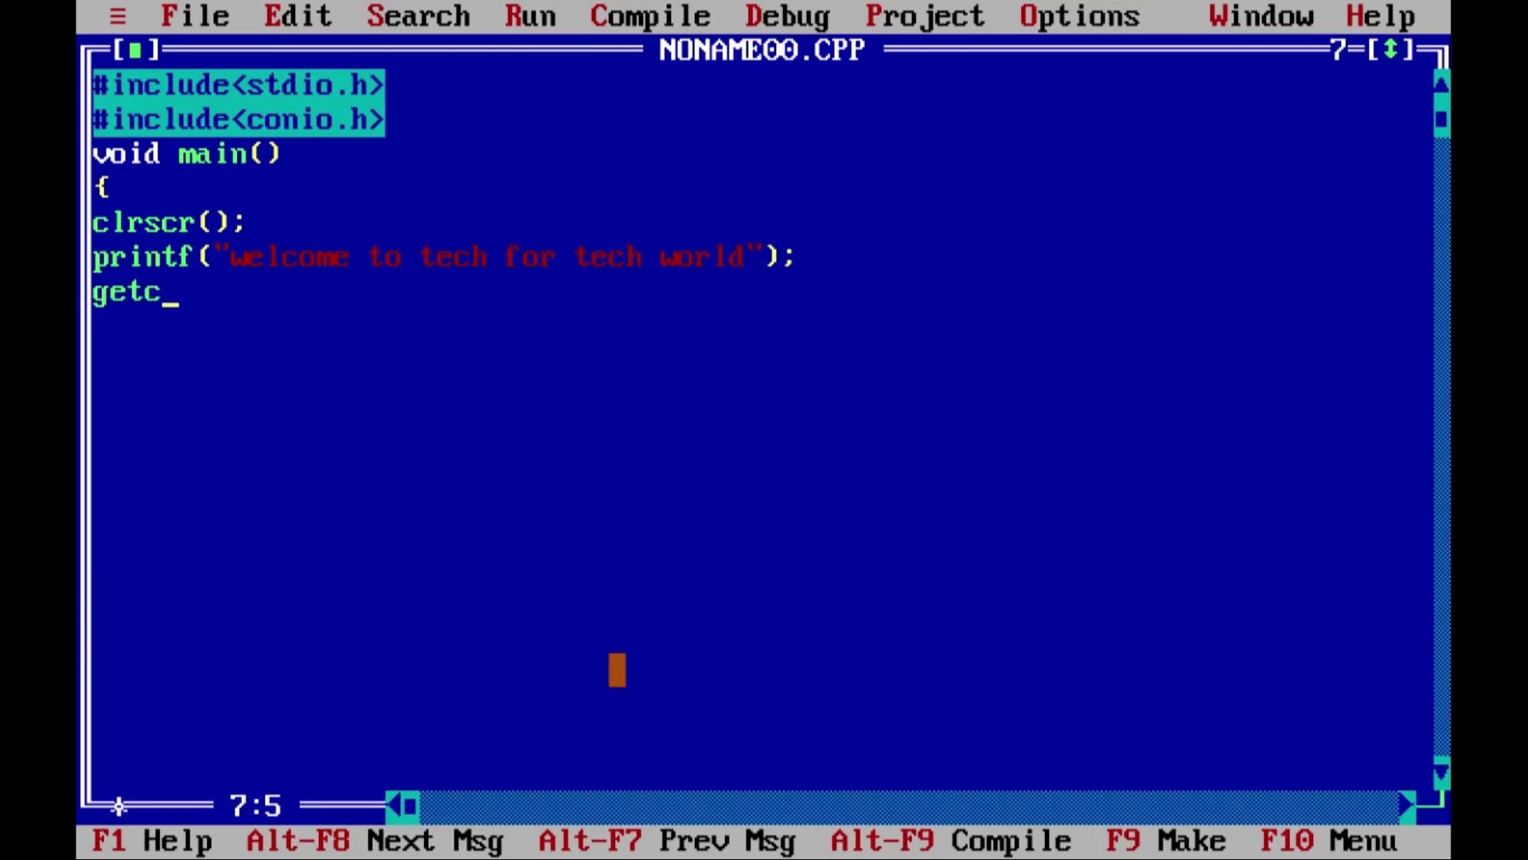
pyautogui.write('h();')
pyautogui.press('Return')
pyautogui.write('}')
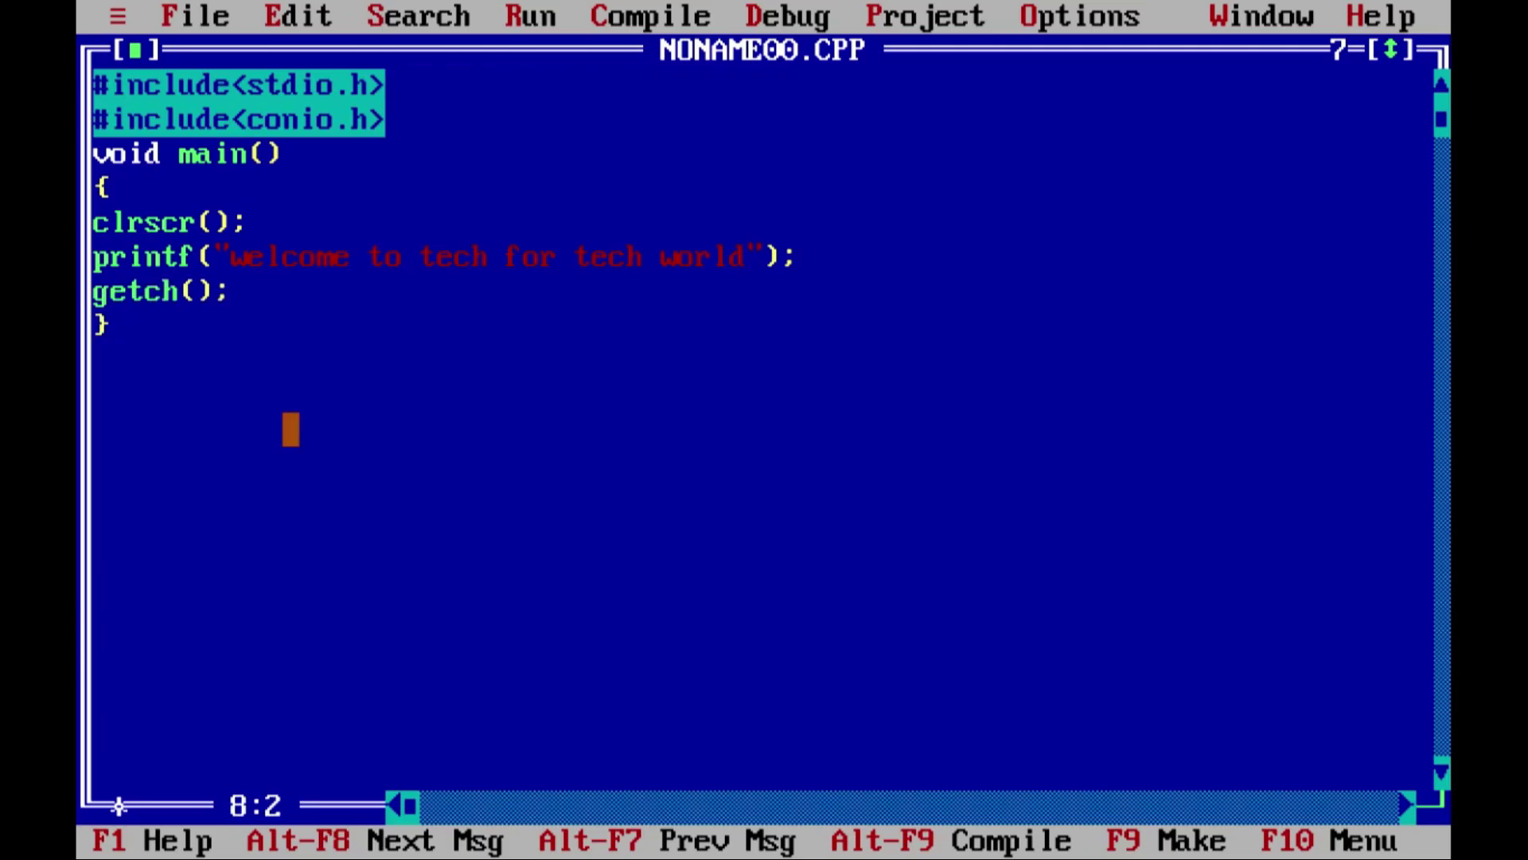
# Step: Save the program as hello.c in C:\TURBOC3\BIN, overwriting the existing file
pyautogui.click(170, 18)
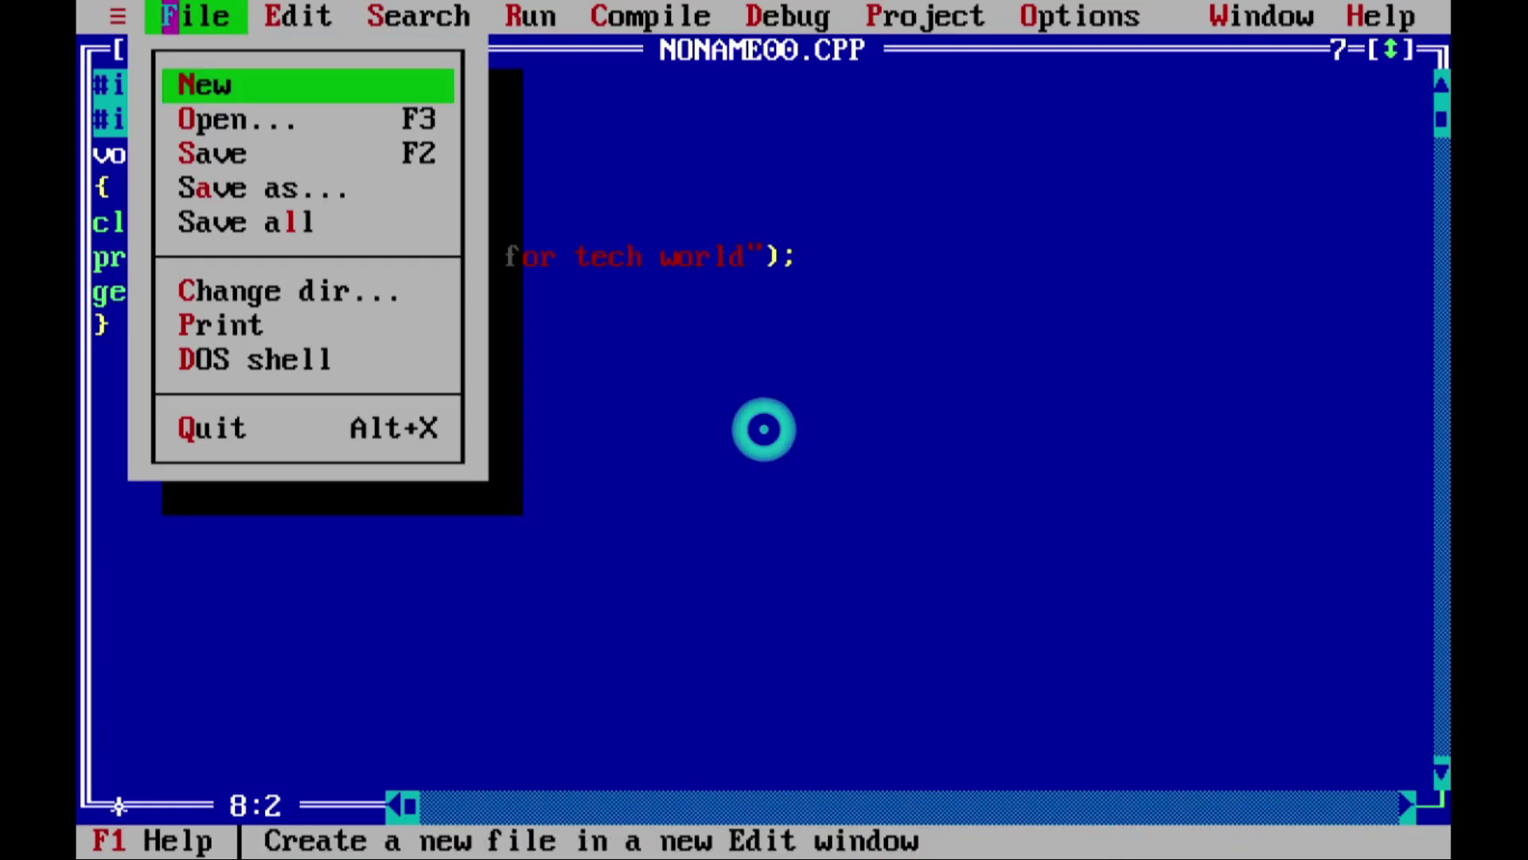
pyautogui.click(222, 188)
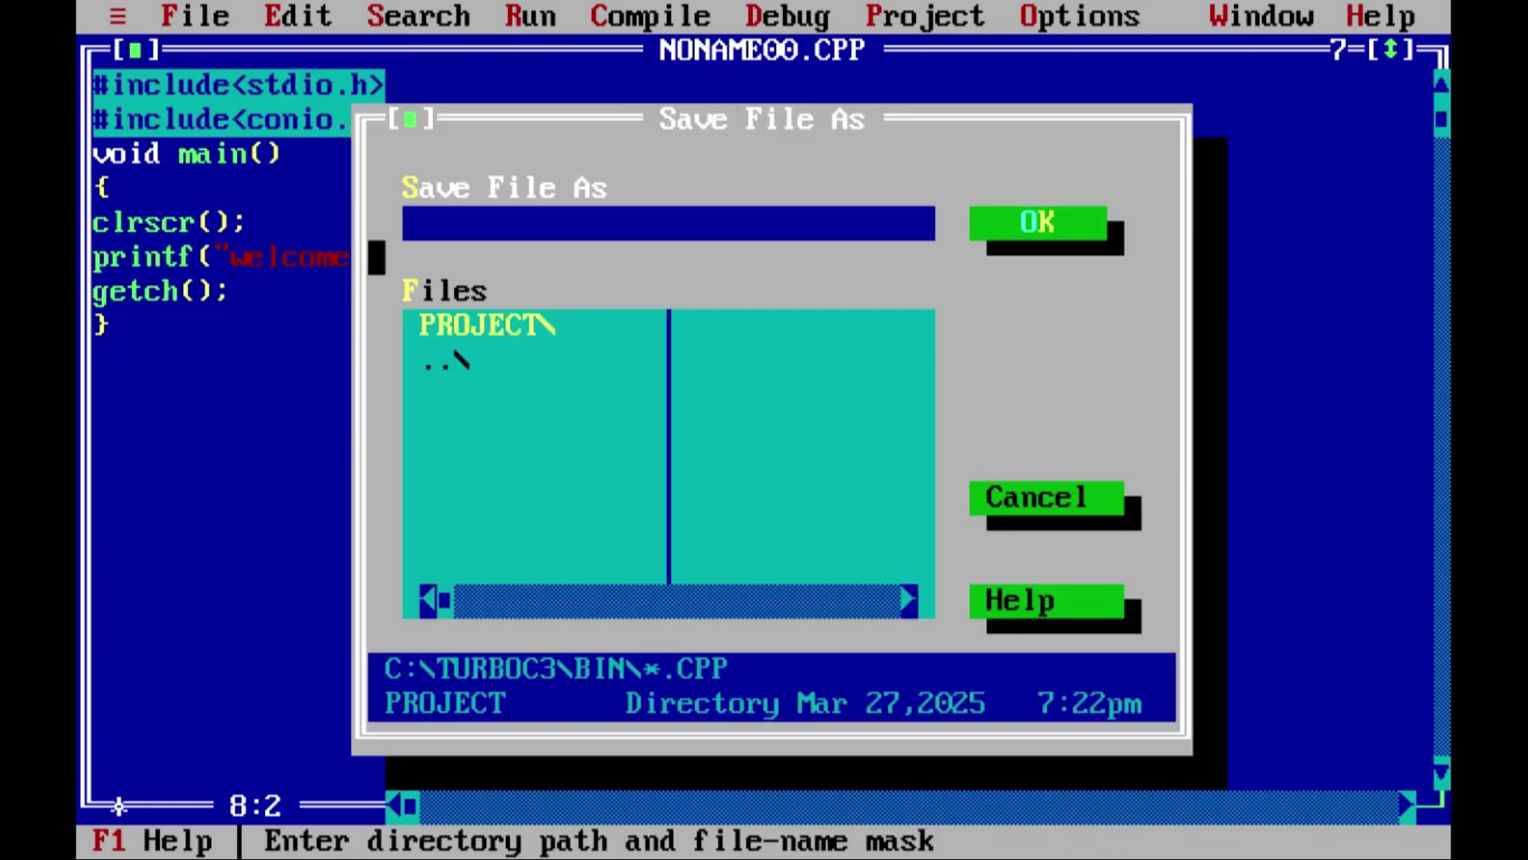
pyautogui.write('hello.c')
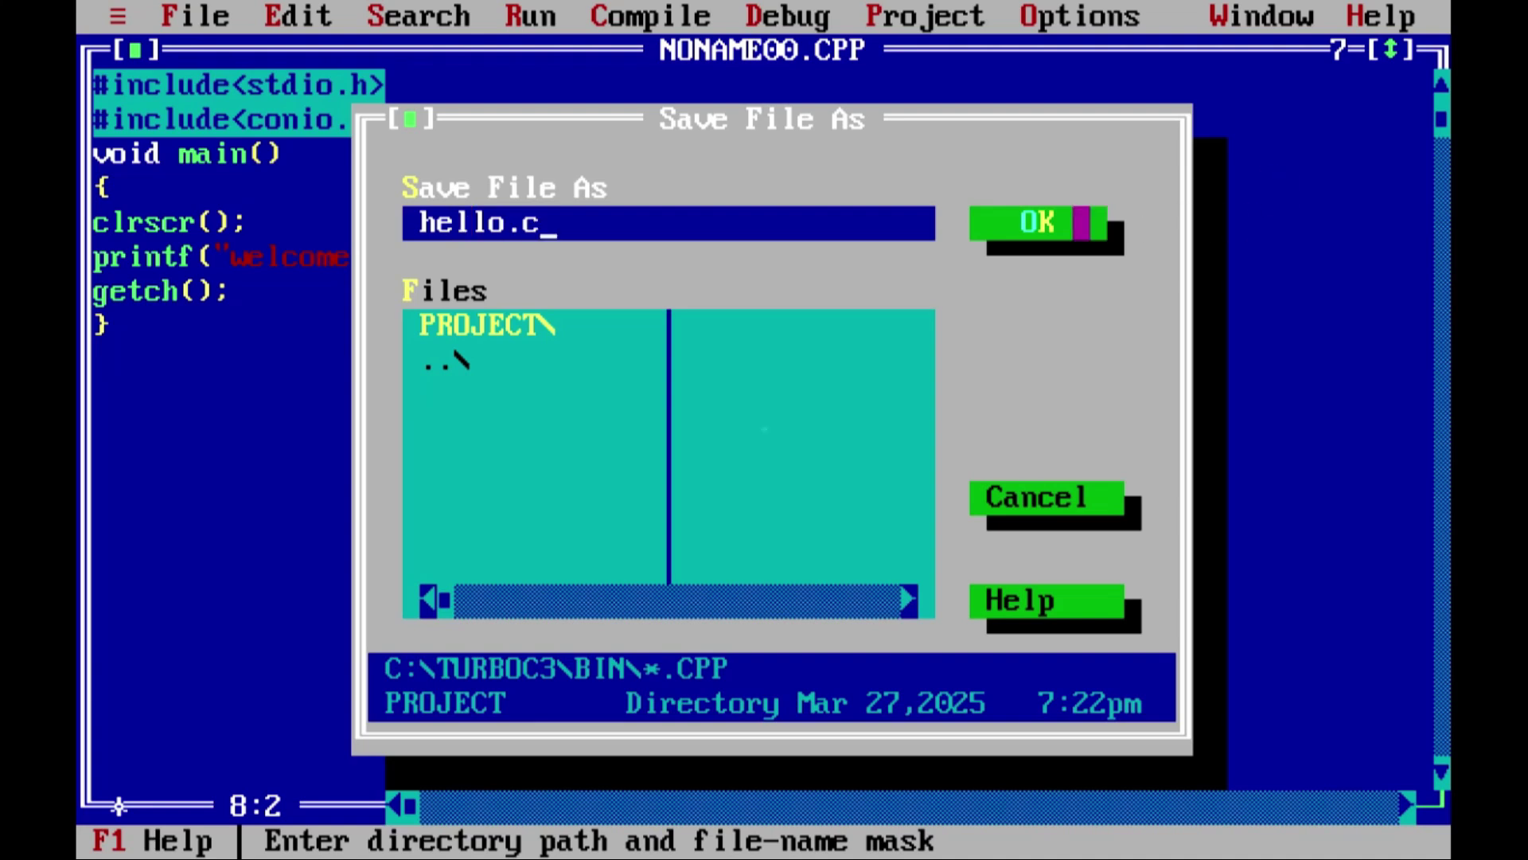
pyautogui.click(1081, 223)
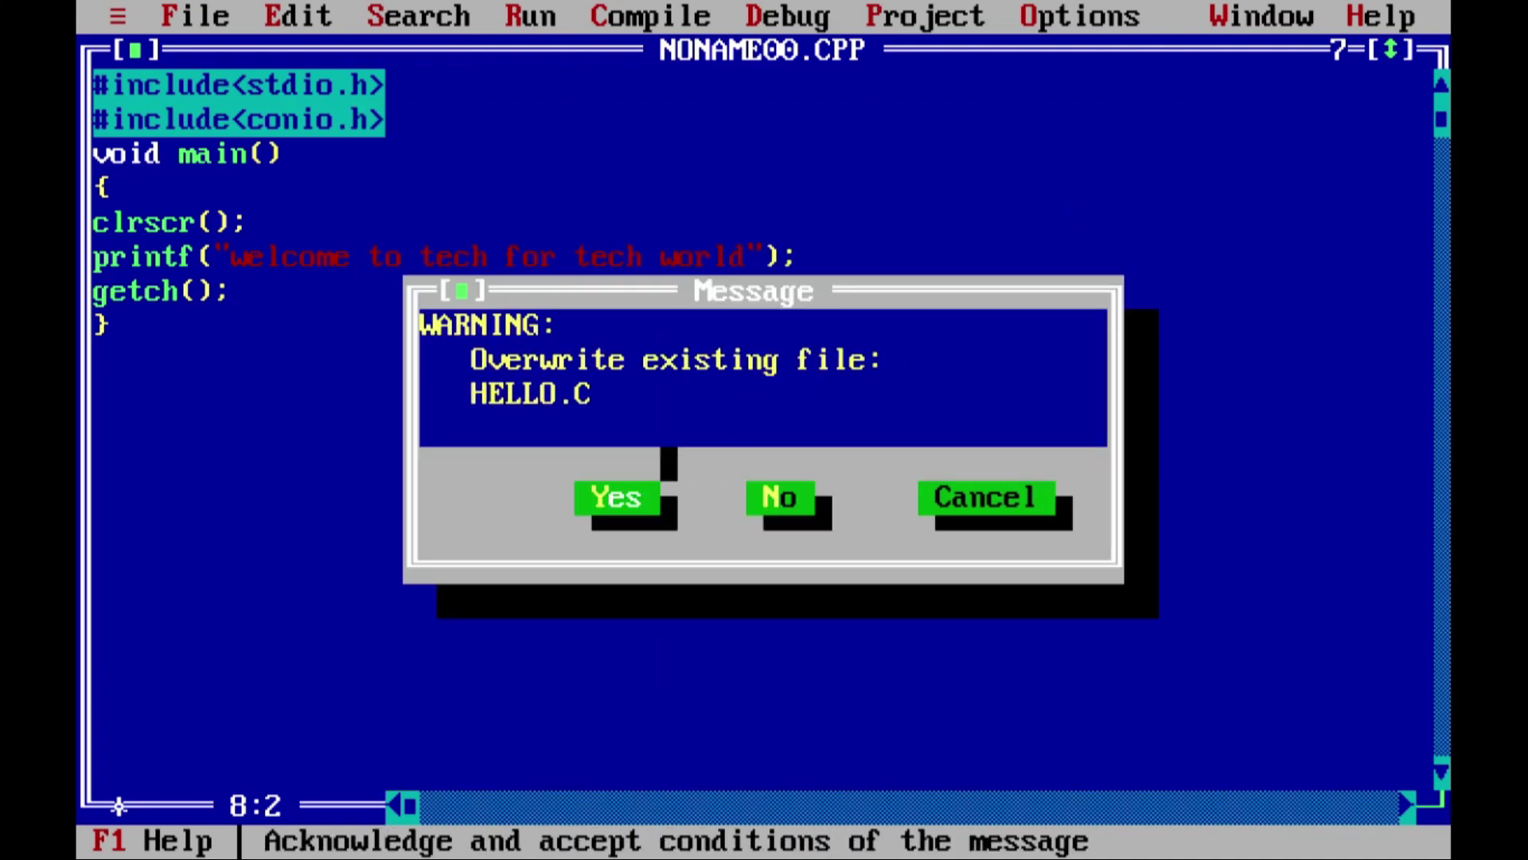
pyautogui.click(651, 497)
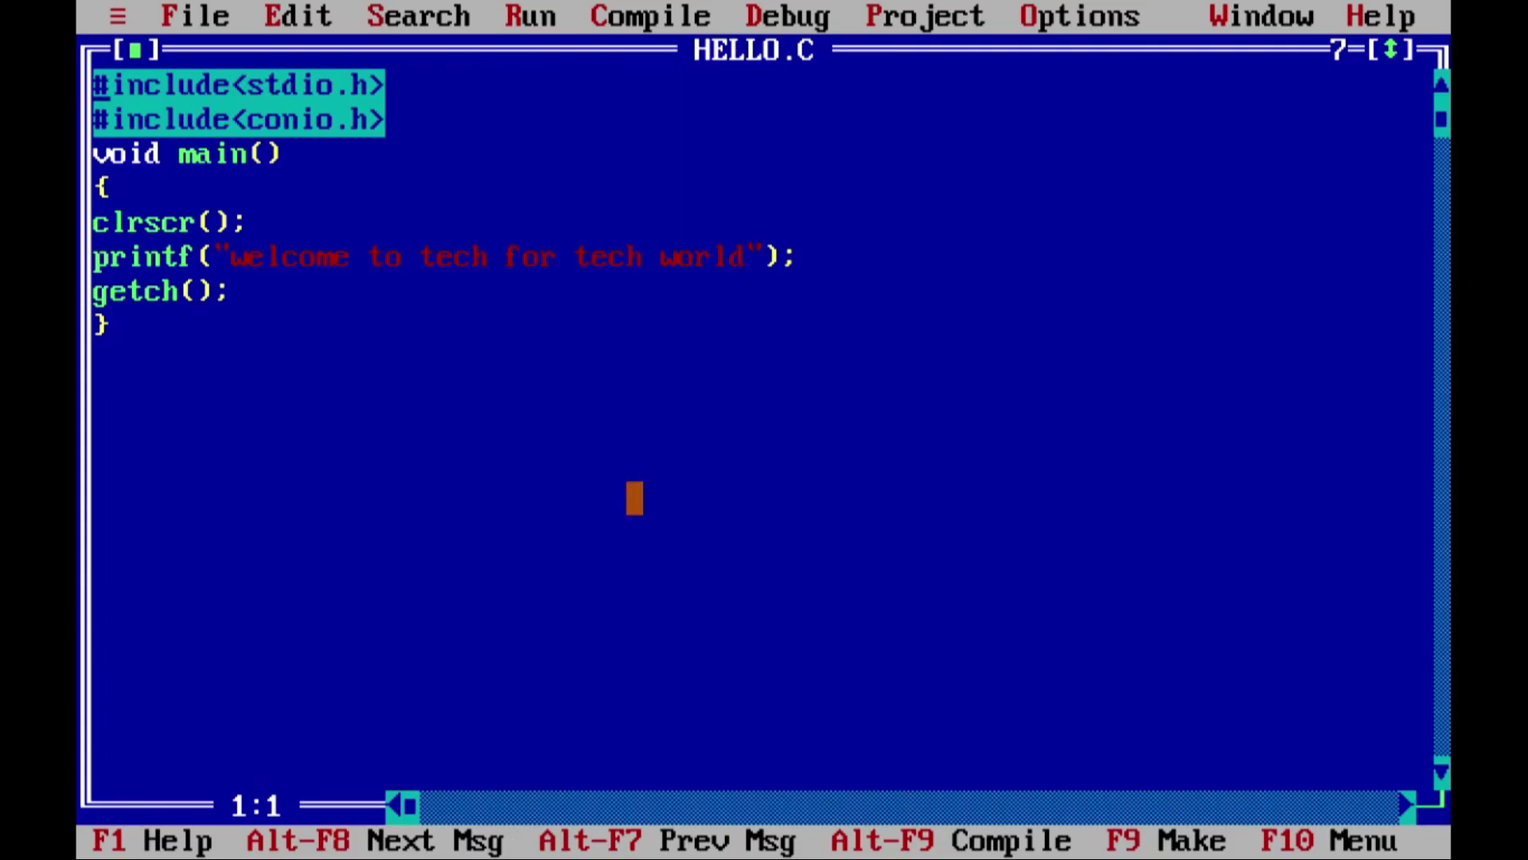
# Step: Run the HELLO.C program, return from its output screen and reload the file from disk
pyautogui.click(514, 16)
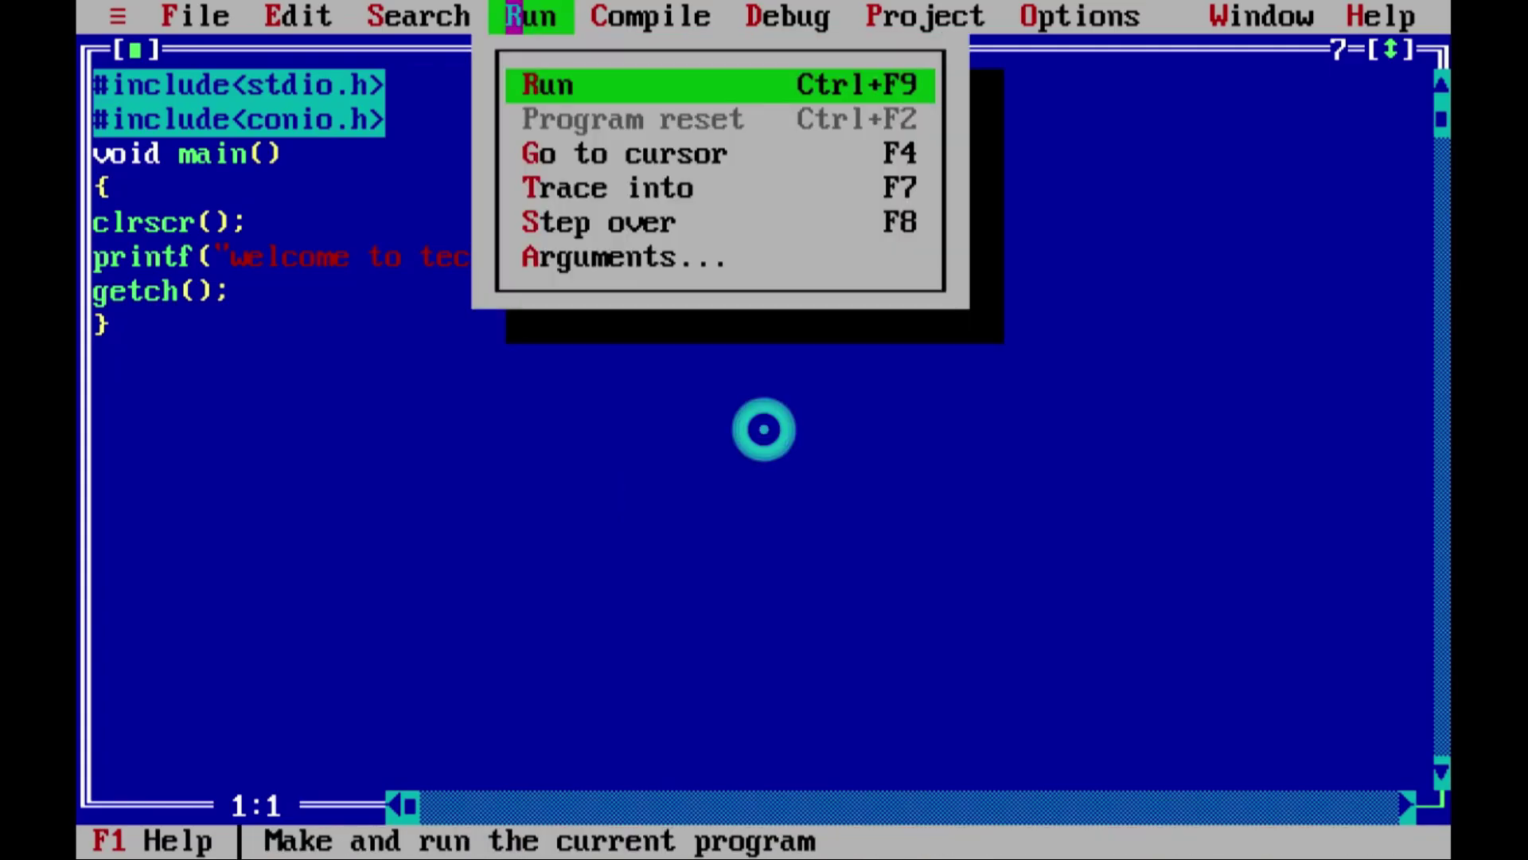
pyautogui.click(547, 84)
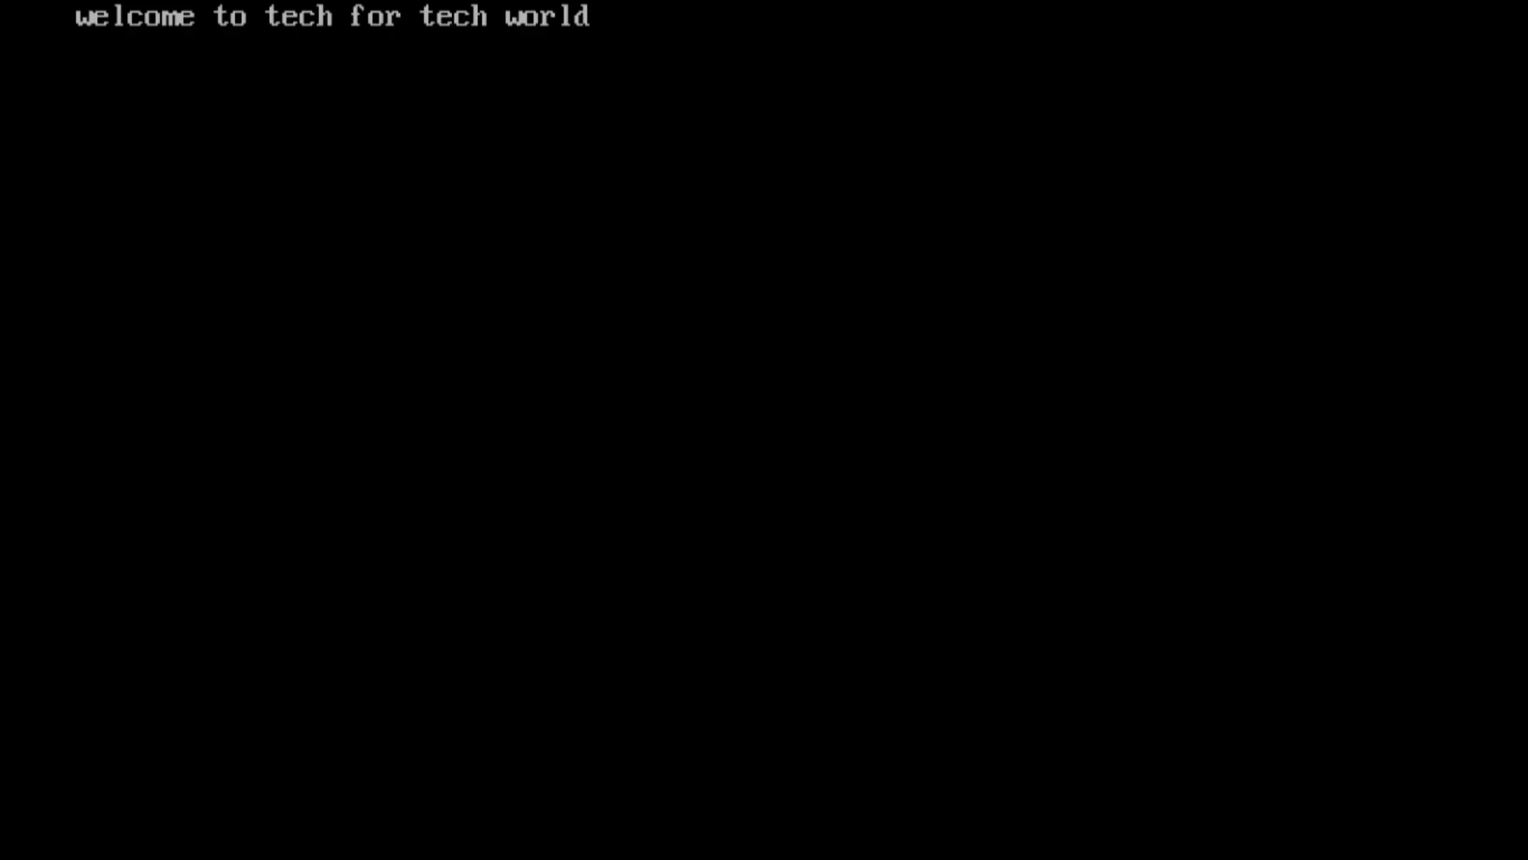
pyautogui.press('Return')
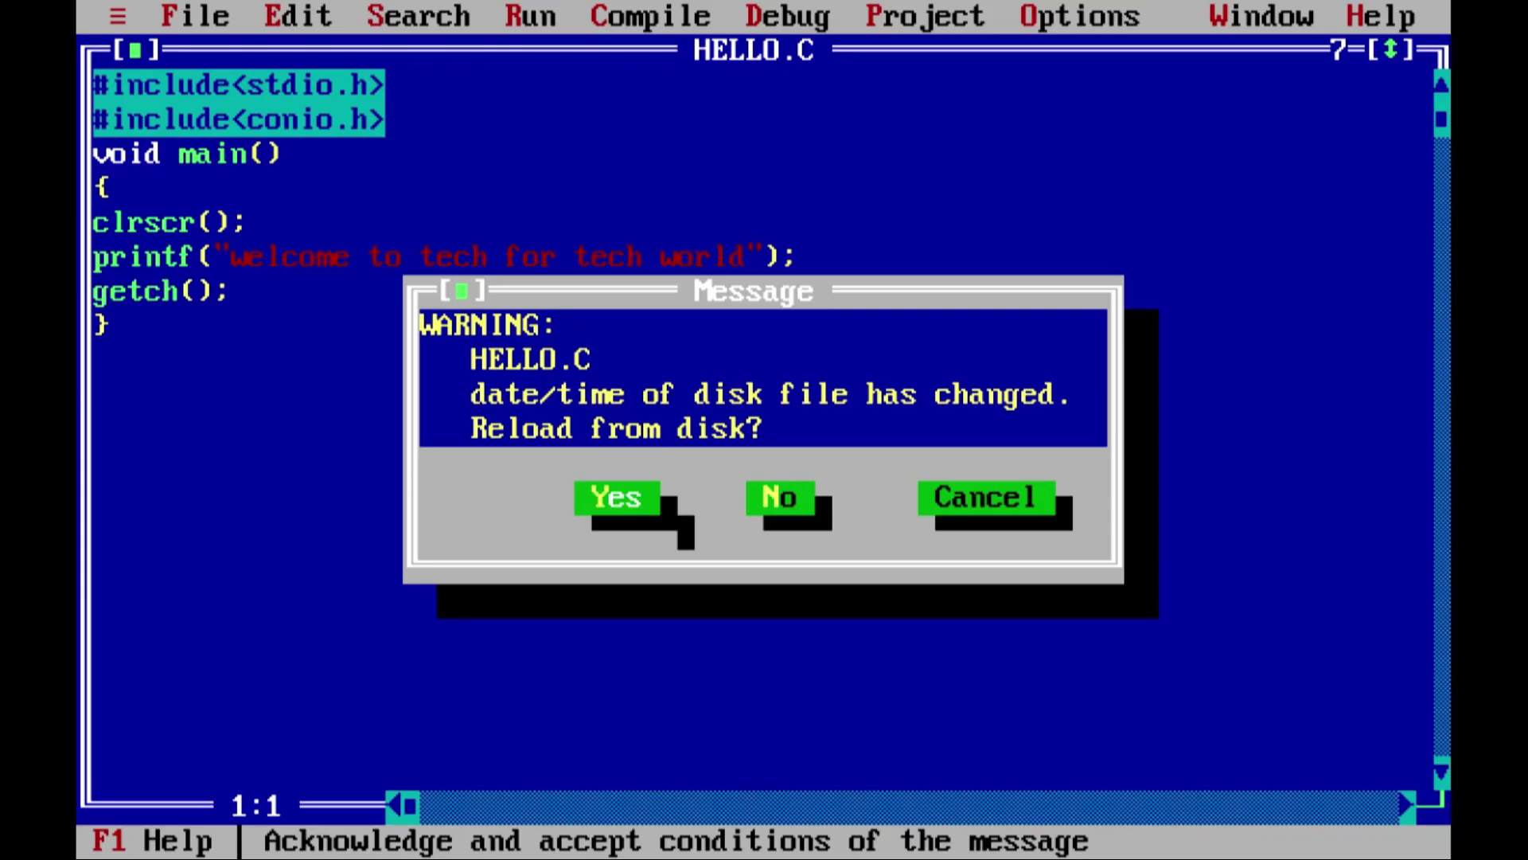
pyautogui.click(640, 497)
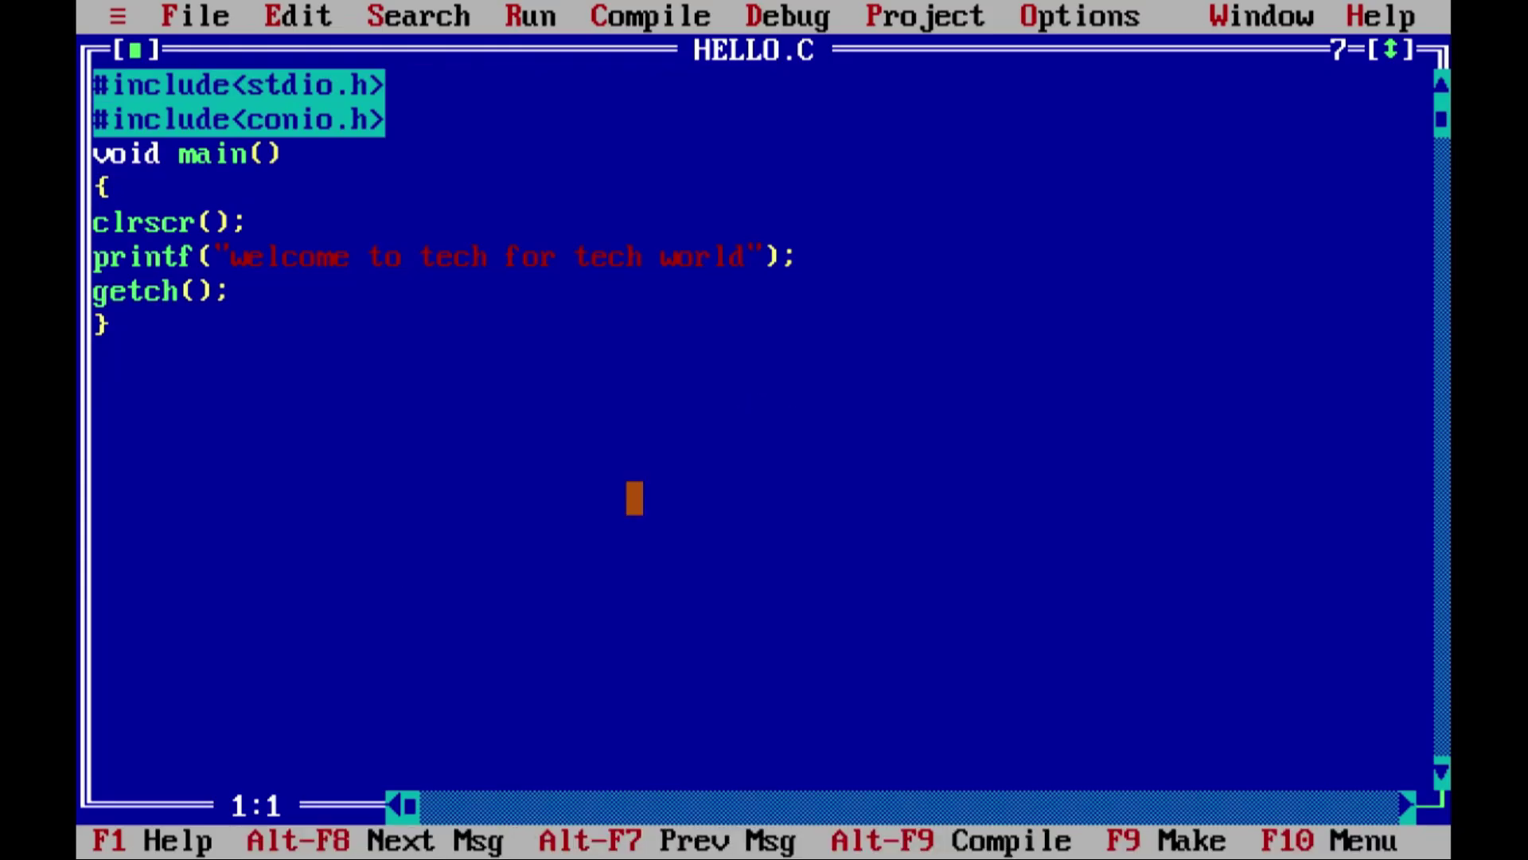
# Step: Quit the Turbo C++ editor, dismiss the random topic overlay and close the launcher window
pyautogui.click(205, 16)
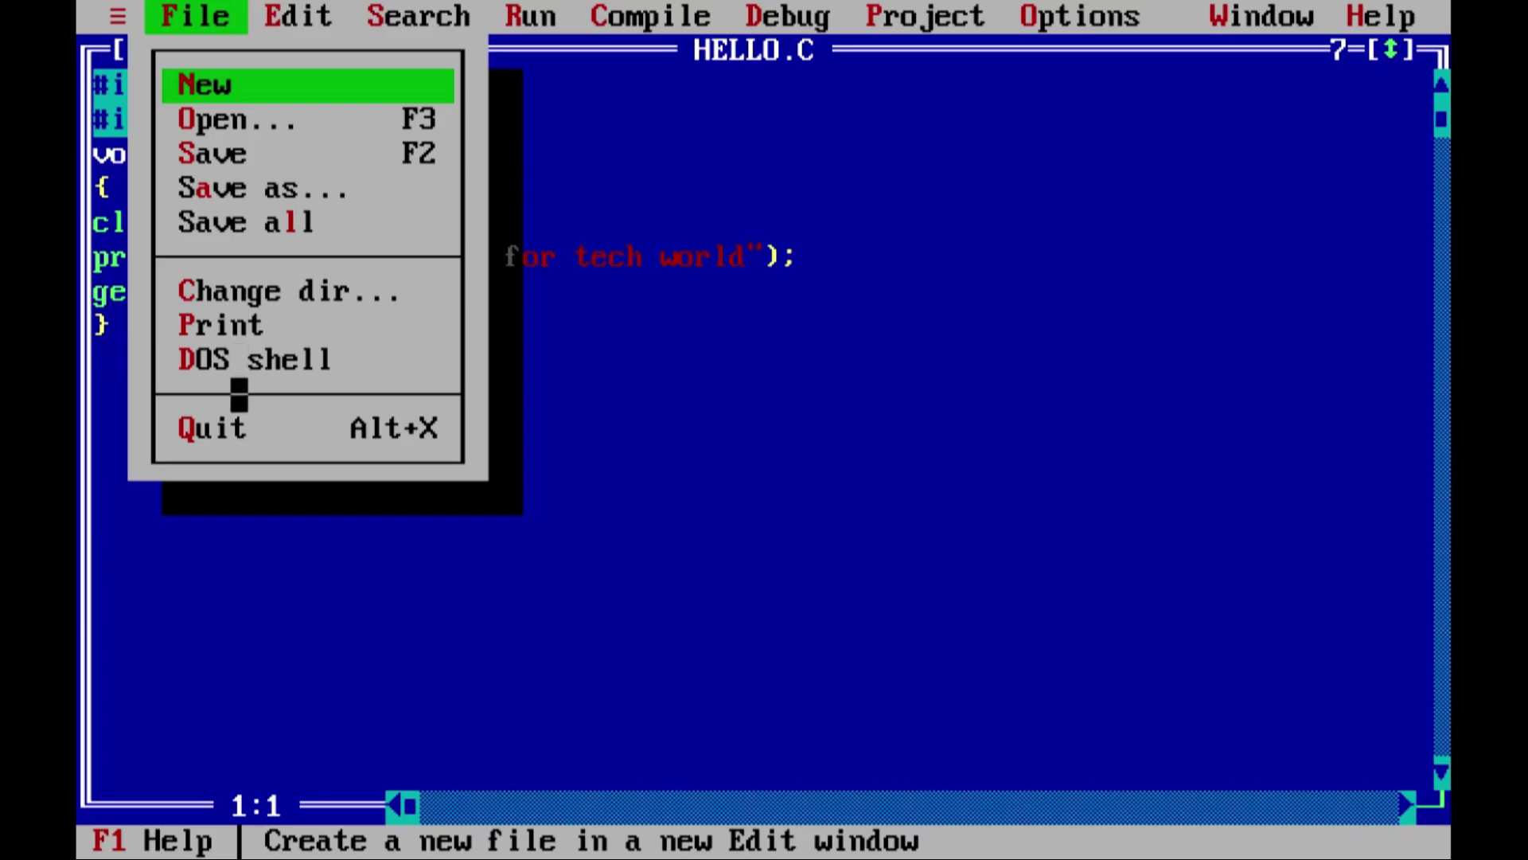
pyautogui.click(205, 428)
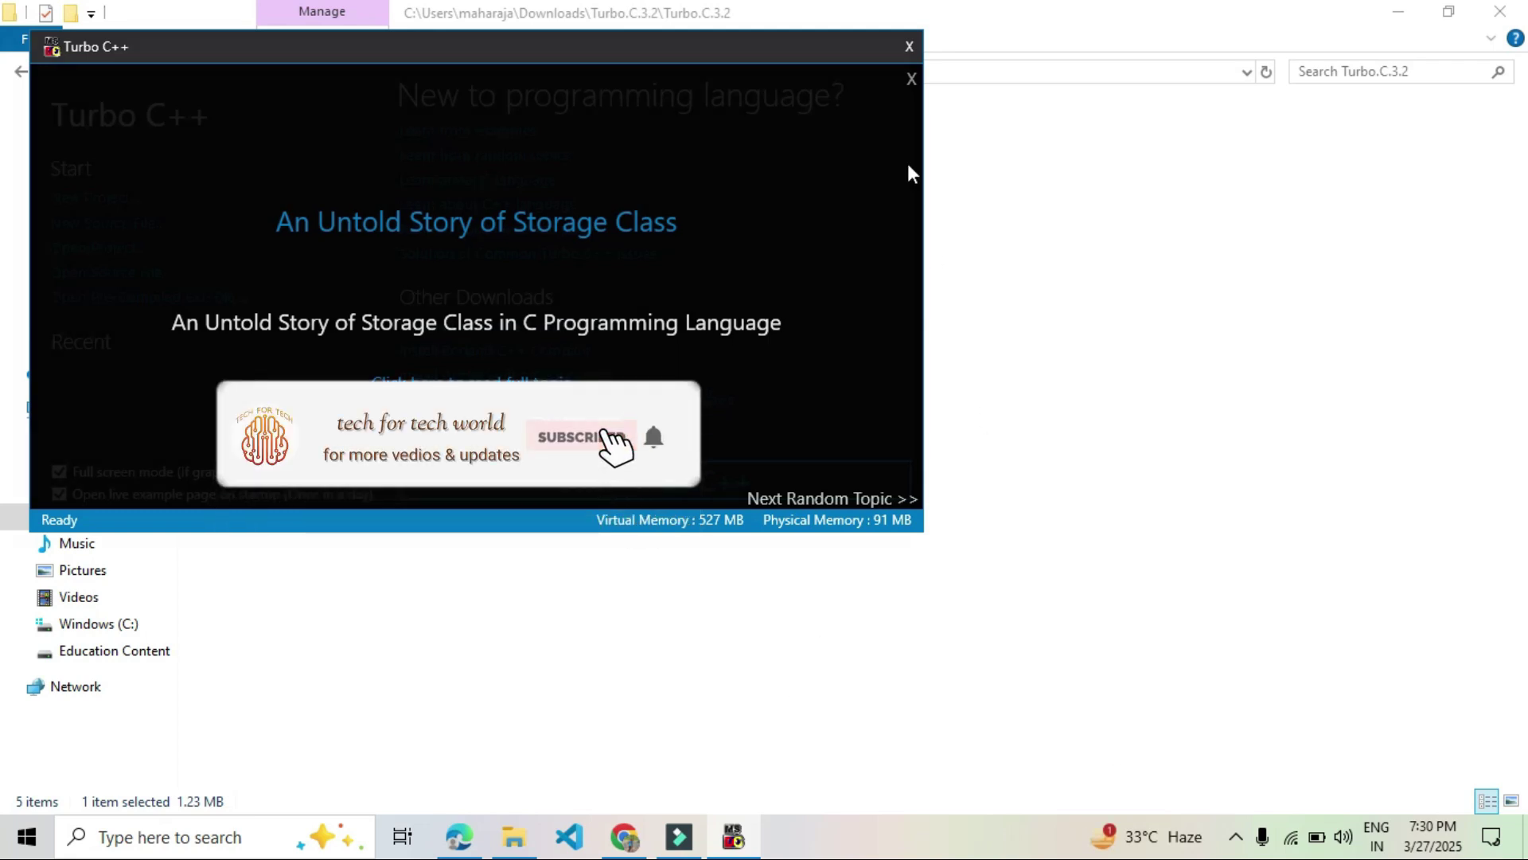
pyautogui.click(910, 78)
pyautogui.click(910, 53)
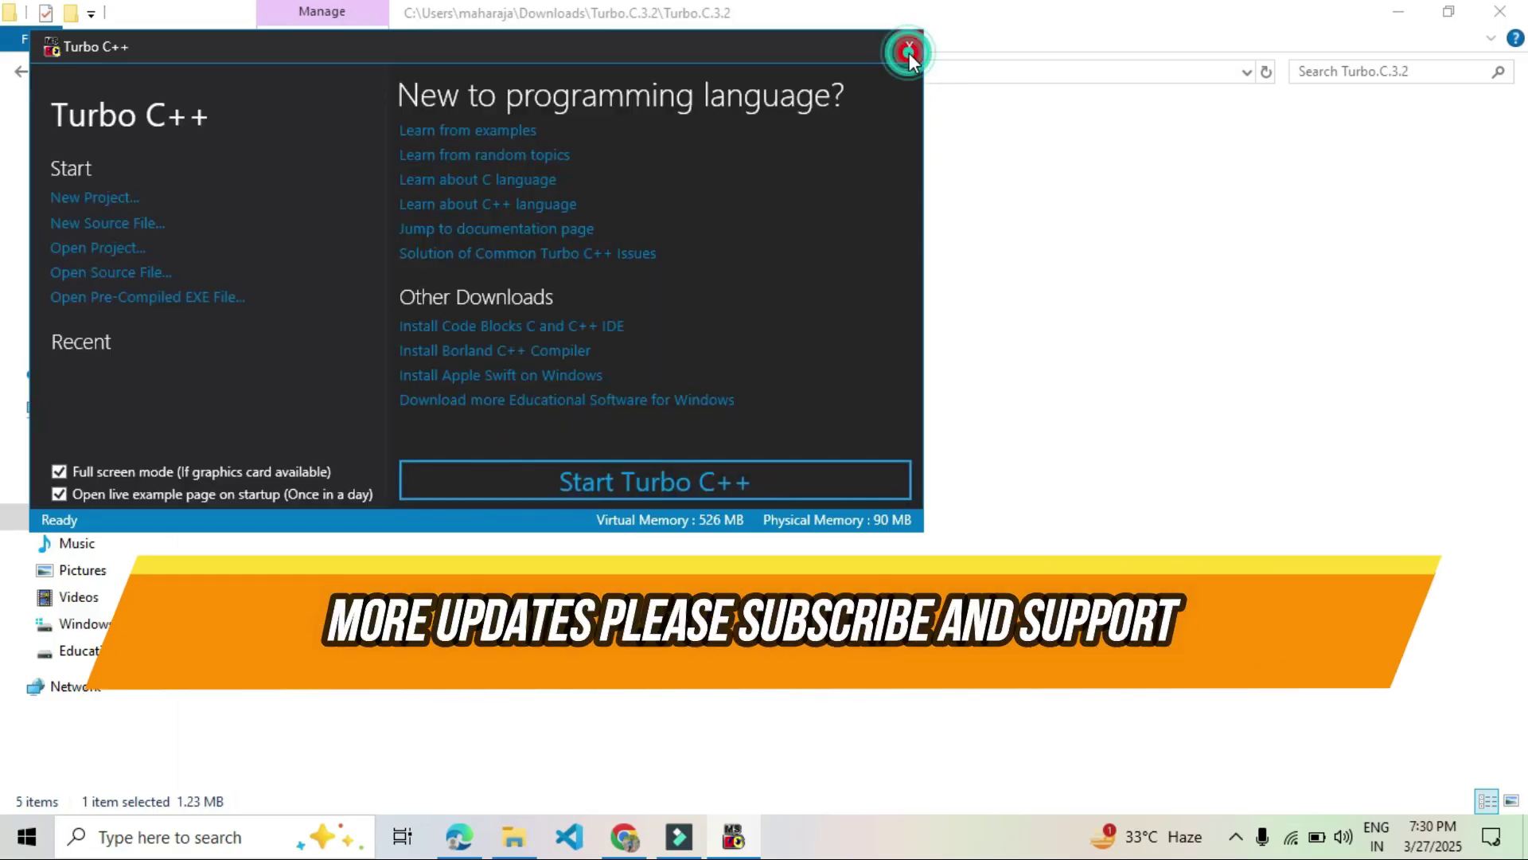